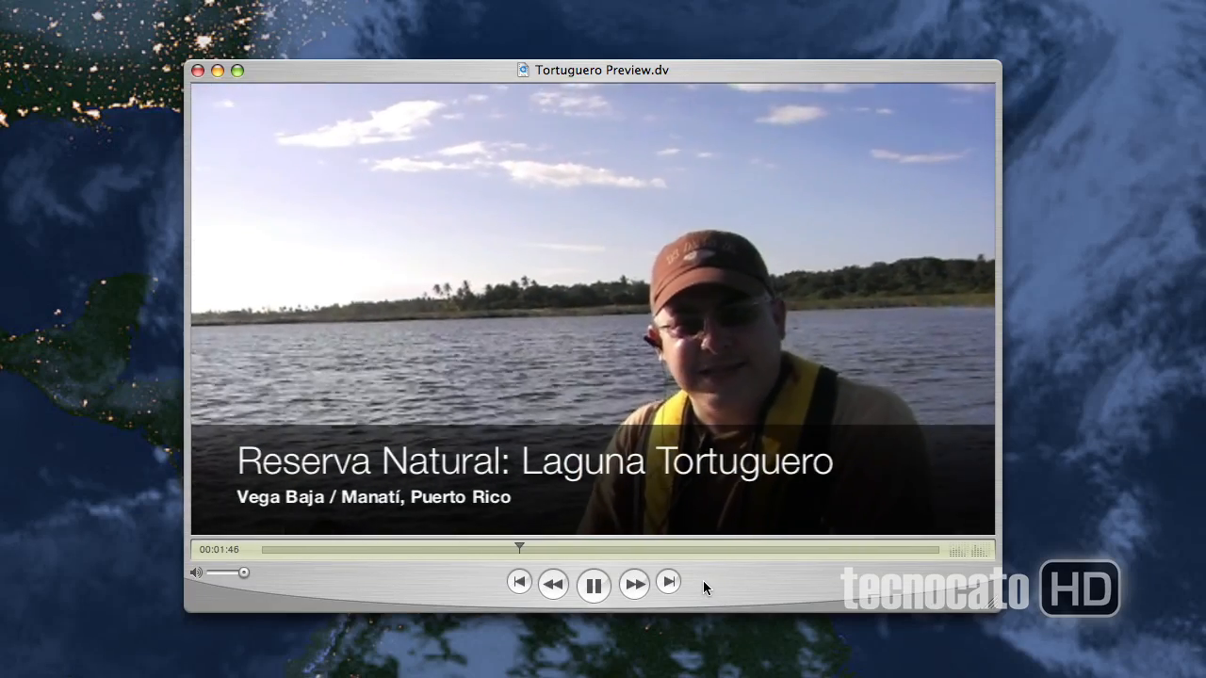
# - Pause Tortuguero Preview.dv and minimize its player window
pyautogui.click(593, 586)
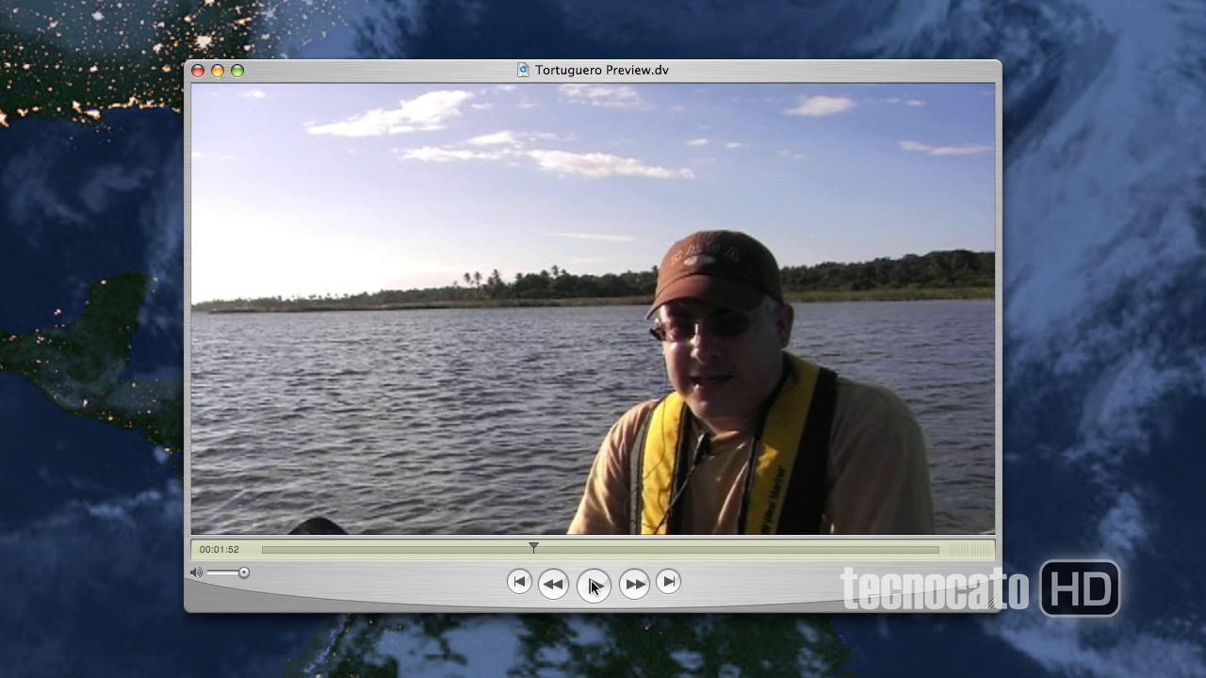
pyautogui.click(218, 71)
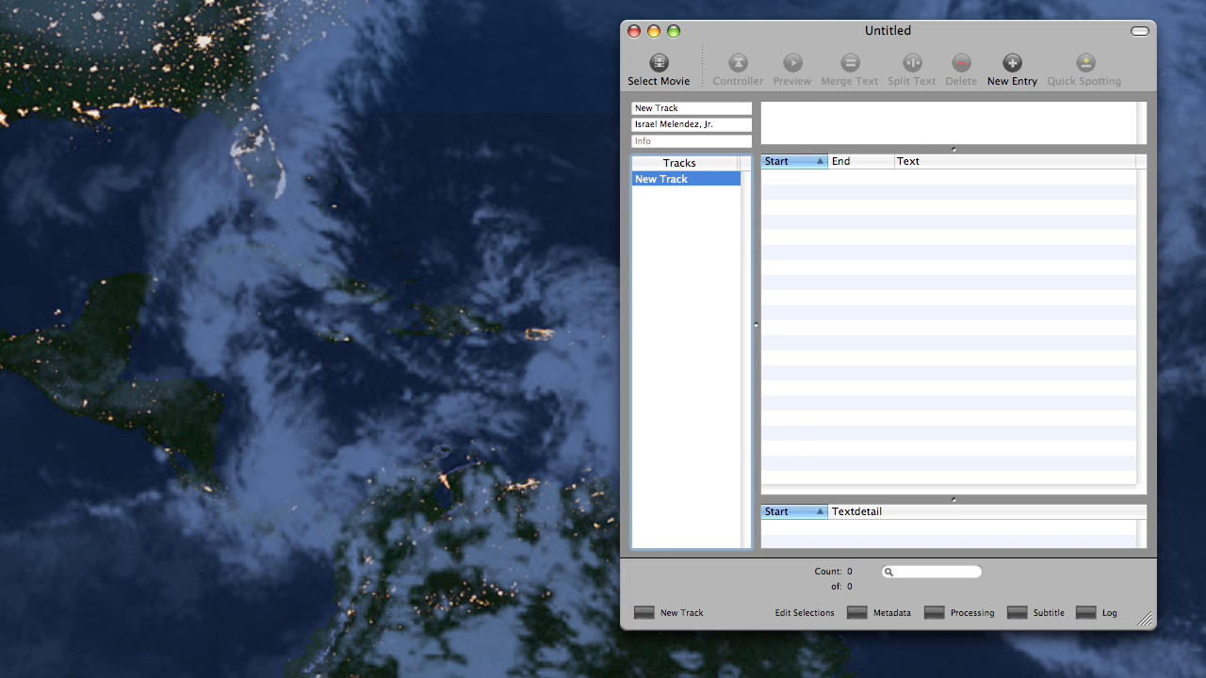
# - Review the general preferences and the subtitle font options, leaving the settings as they are
pyautogui.press('super+comma')
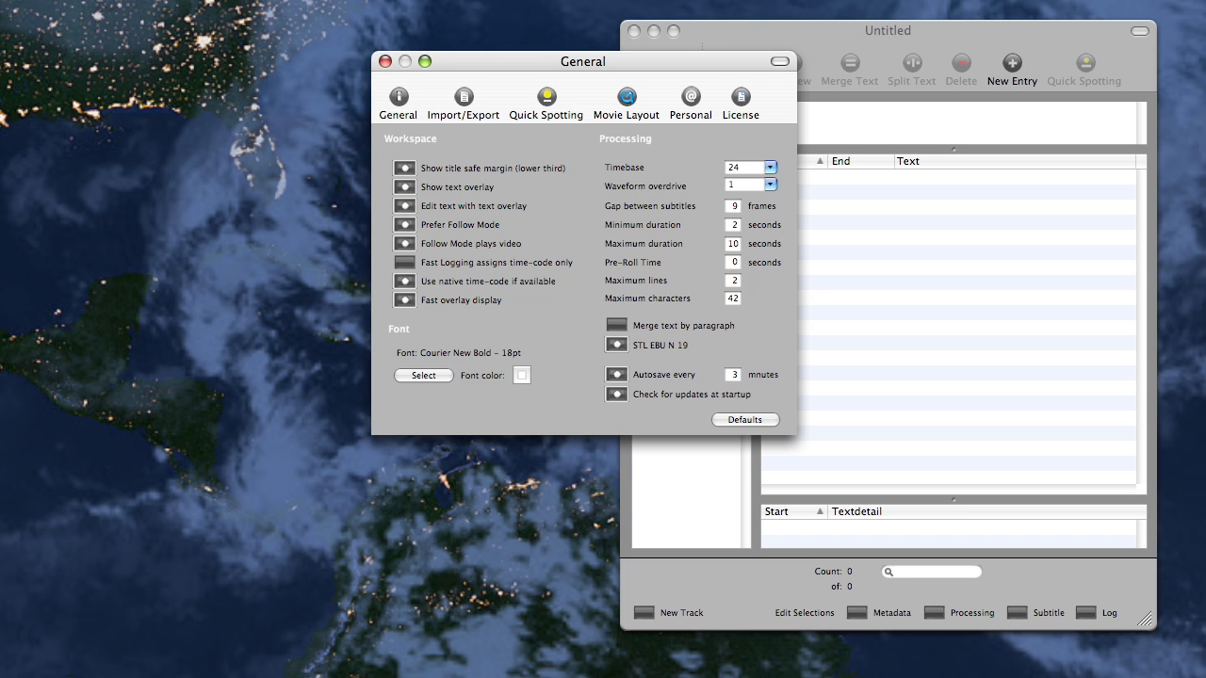
pyautogui.click(421, 377)
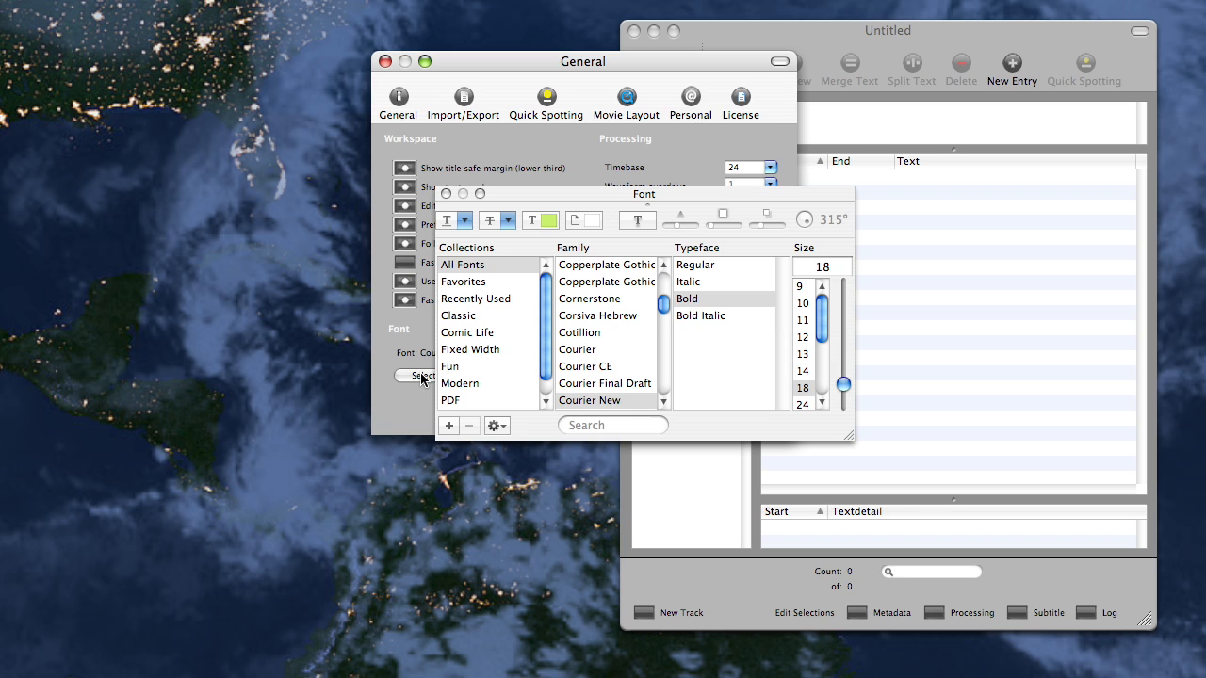
pyautogui.moveTo(671, 200); pyautogui.dragTo(629, 257)
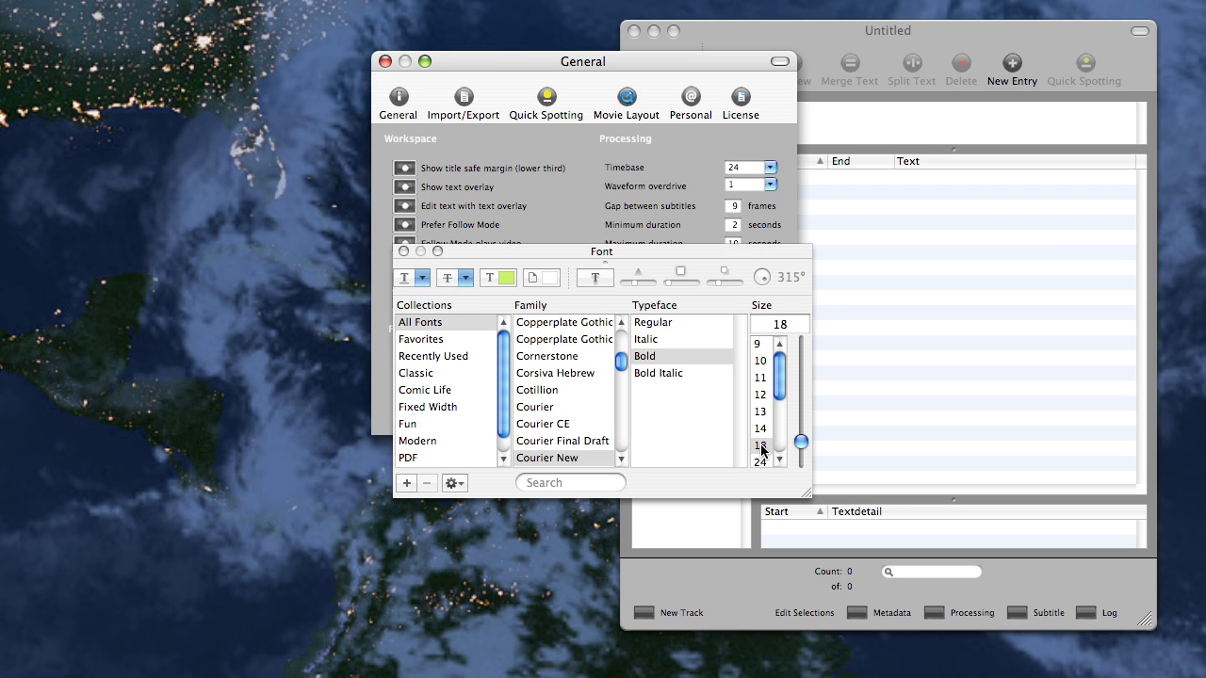
pyautogui.click(404, 251)
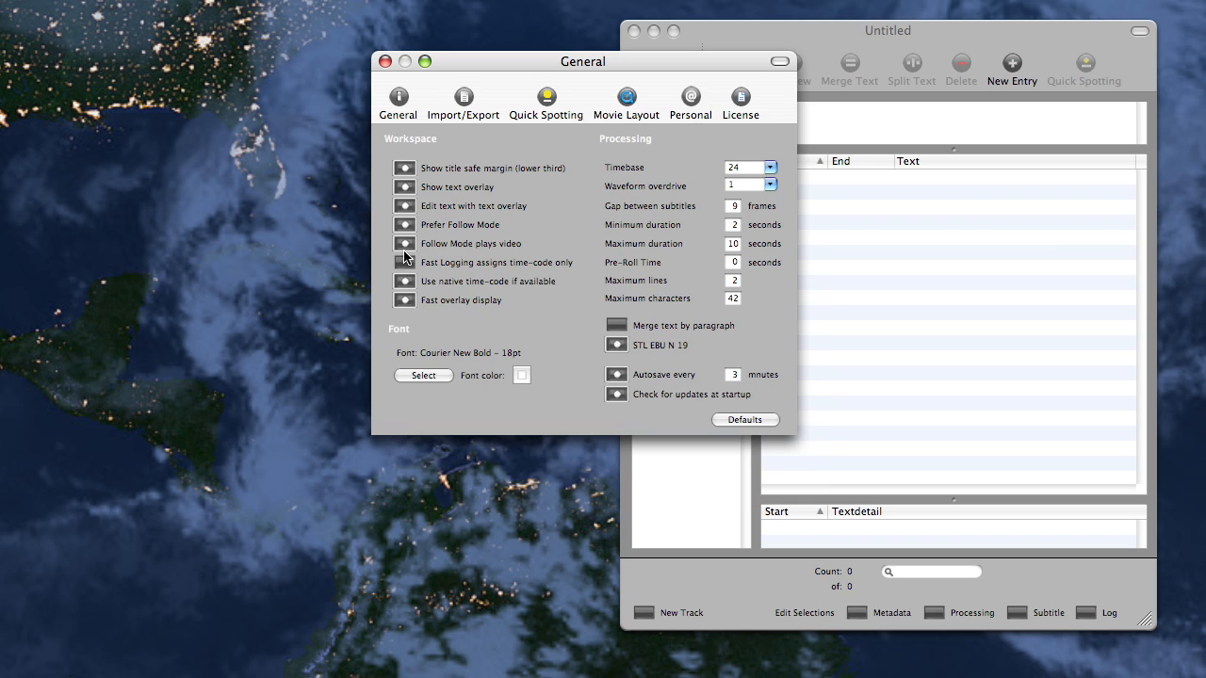
pyautogui.click(385, 63)
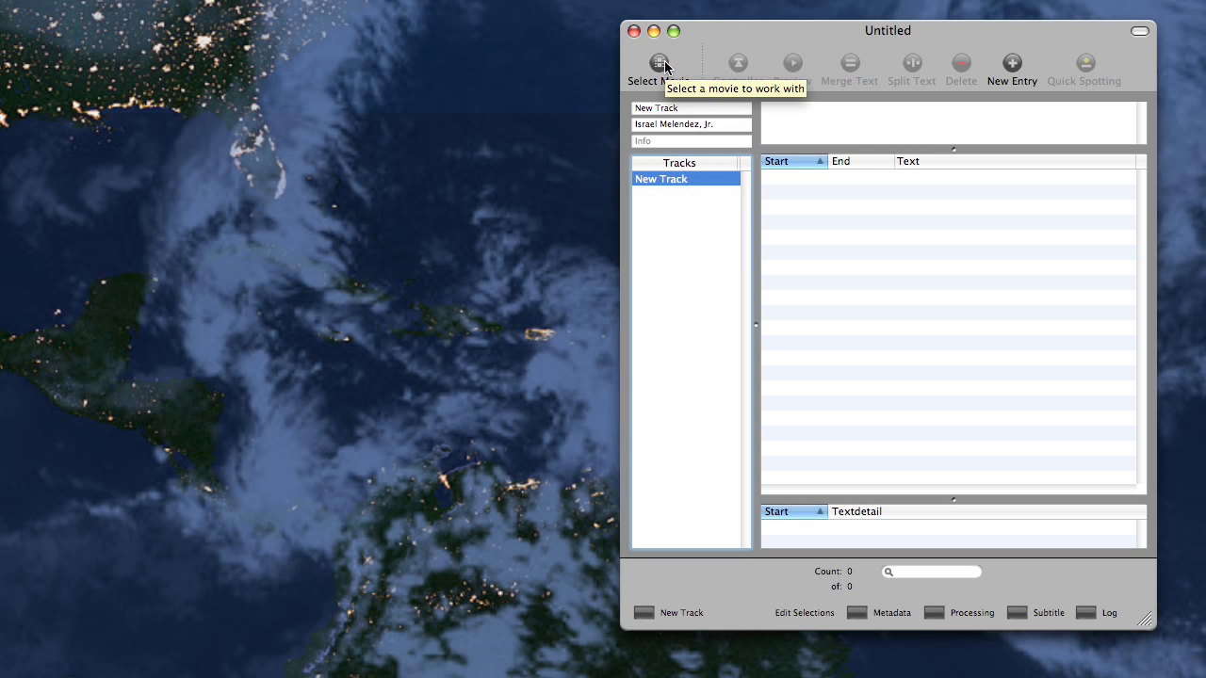
# - Load Tortuguero Preview.dv from the Desktop as the movie and place its controller window beside the subtitle document
pyautogui.click(664, 63)
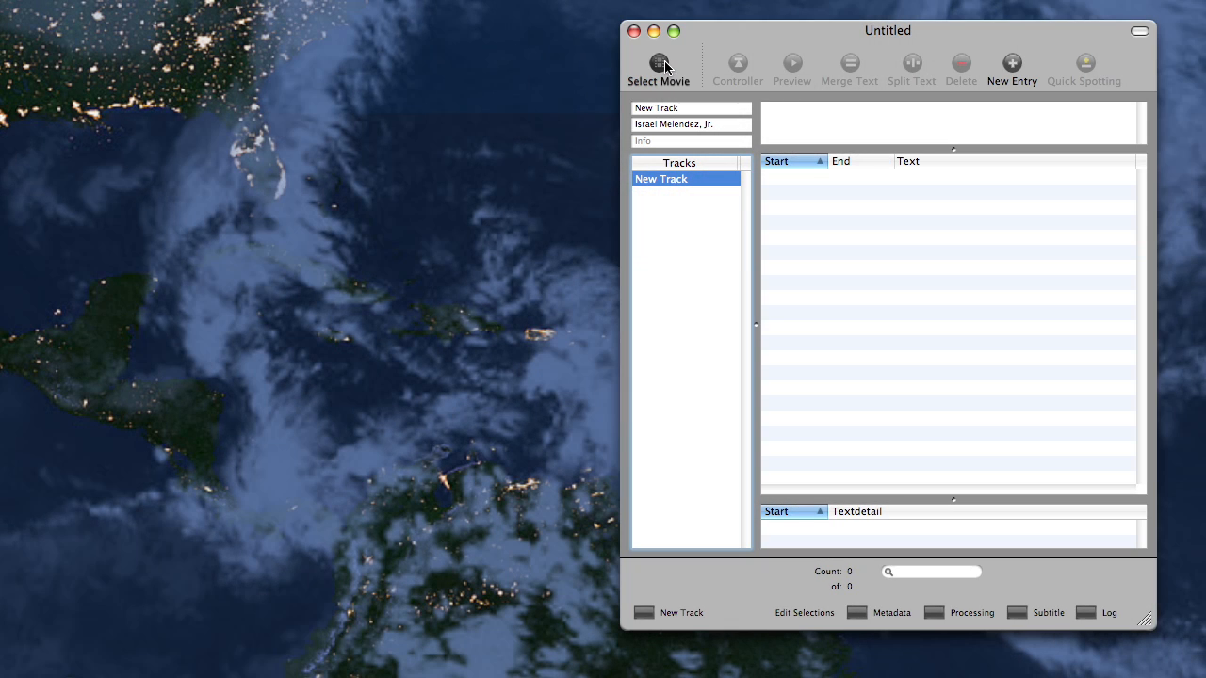
pyautogui.scroll(-5, 692, 151)
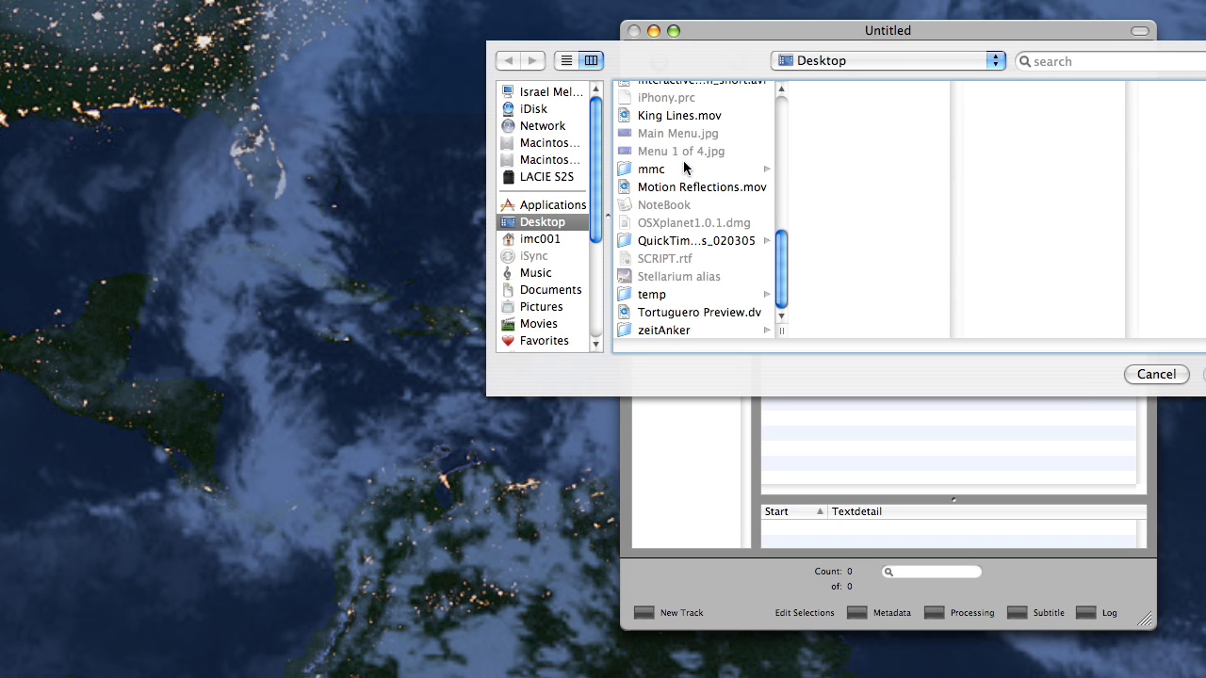
pyautogui.click(687, 314)
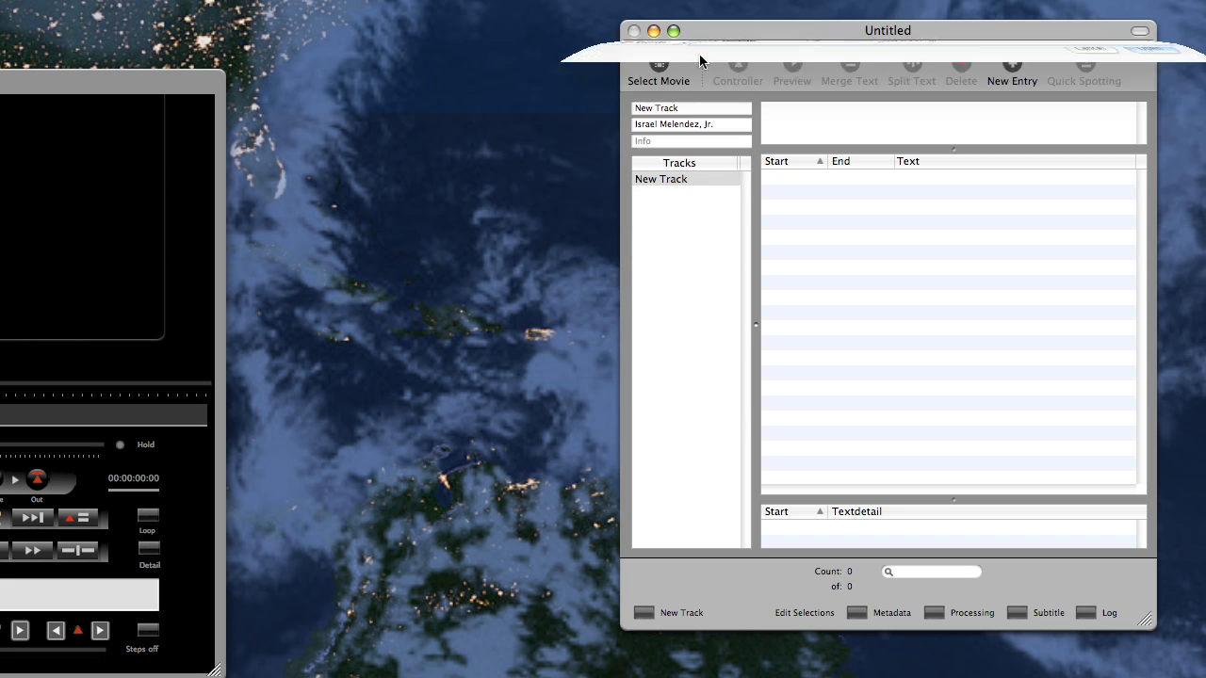
pyautogui.moveTo(160, 81); pyautogui.dragTo(508, 33)
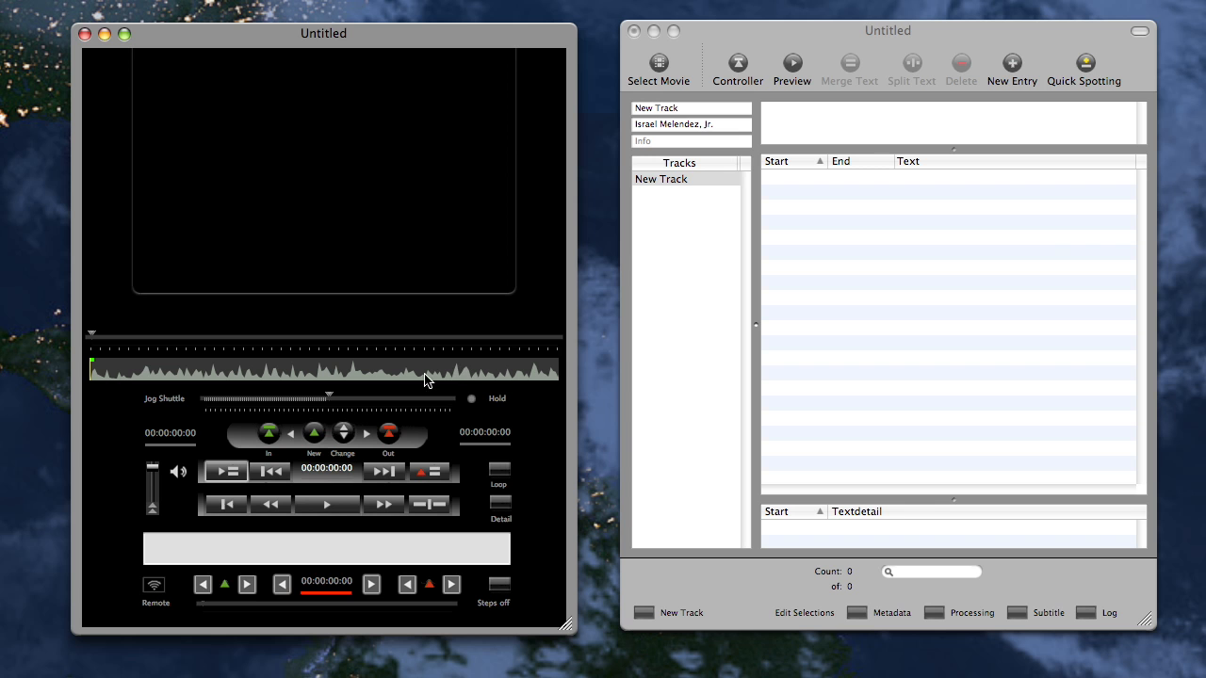
# - Create a new subtitle entry and set its in point at 00:01:43:00, just as the lagoon title is on screen
pyautogui.click(327, 506)
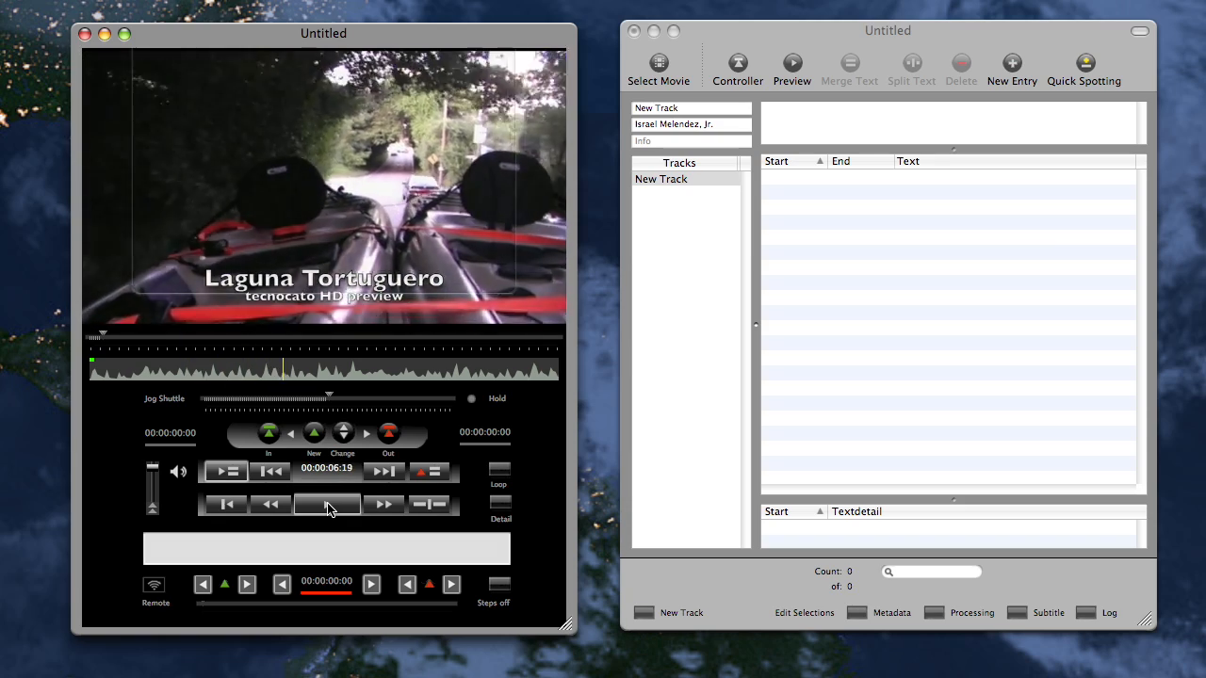
pyautogui.moveTo(107, 339); pyautogui.dragTo(288, 344)
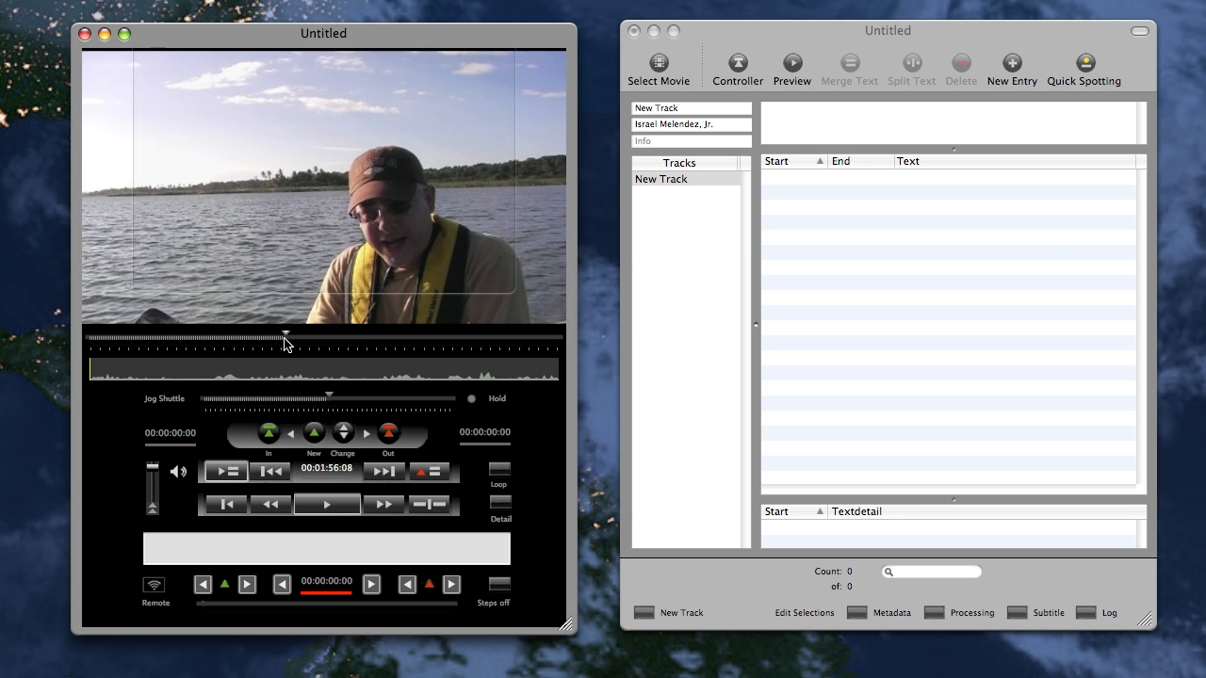
pyautogui.moveTo(282, 344); pyautogui.dragTo(272, 344)
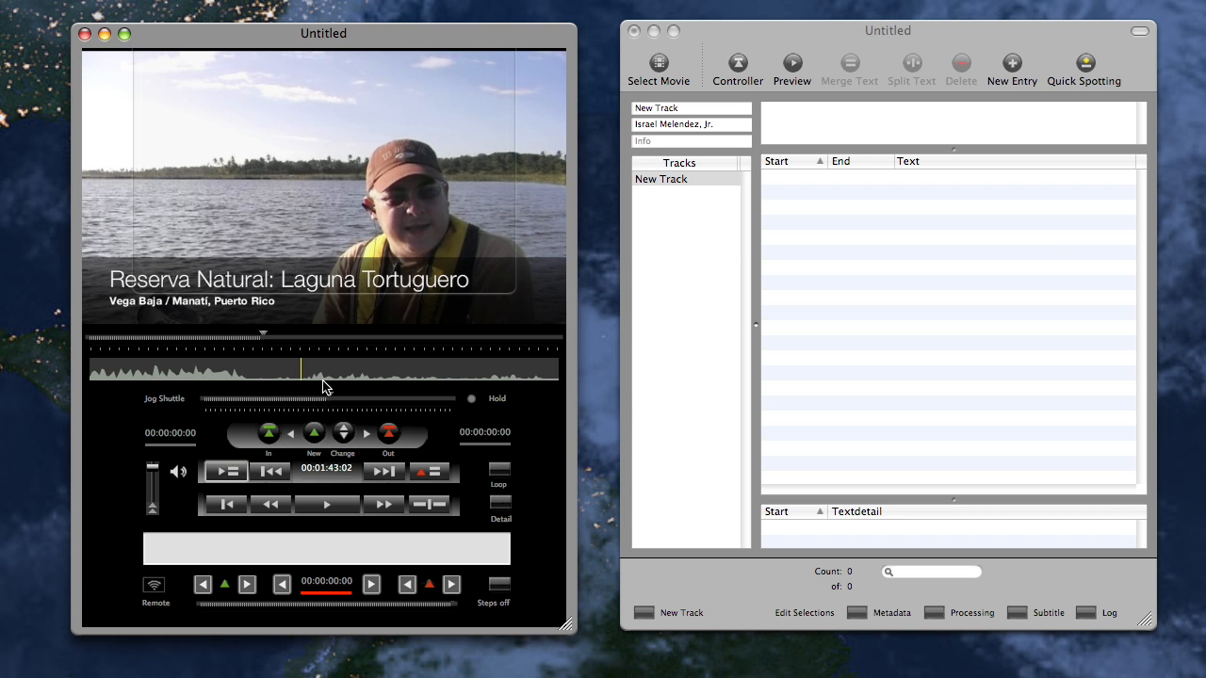
pyautogui.moveTo(301, 369)
pyautogui.mouseDown()
pyautogui.moveTo(324, 368)
pyautogui.moveTo(300, 370)
pyautogui.mouseUp()
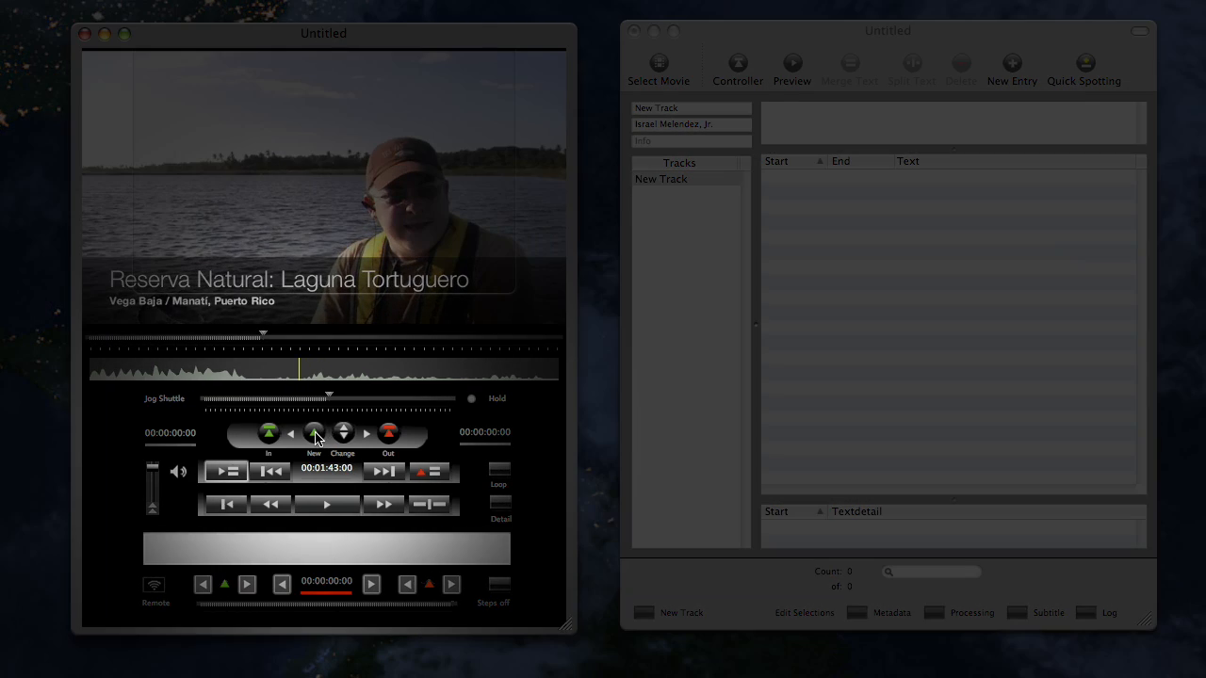
pyautogui.click(315, 435)
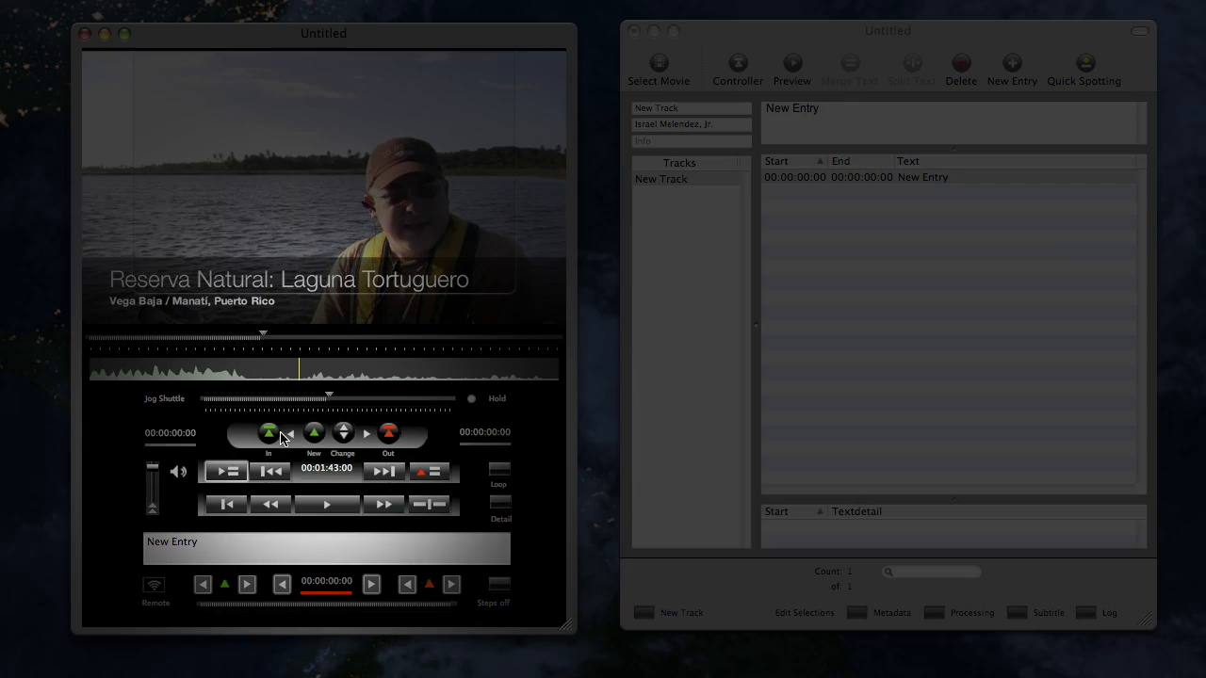
pyautogui.click(274, 433)
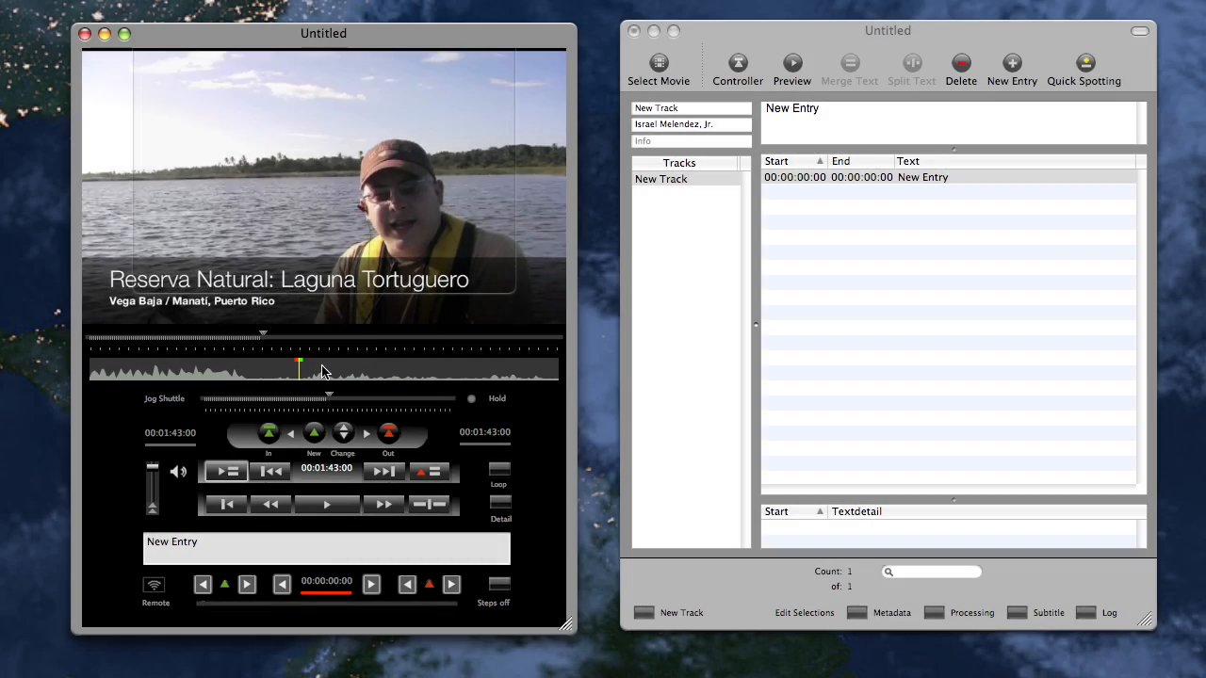
# - Play to the end of the spoken phrase, set the out point at 00:01:45:14 and apply both times to the entry
pyautogui.click(328, 368)
pyautogui.click(327, 506)
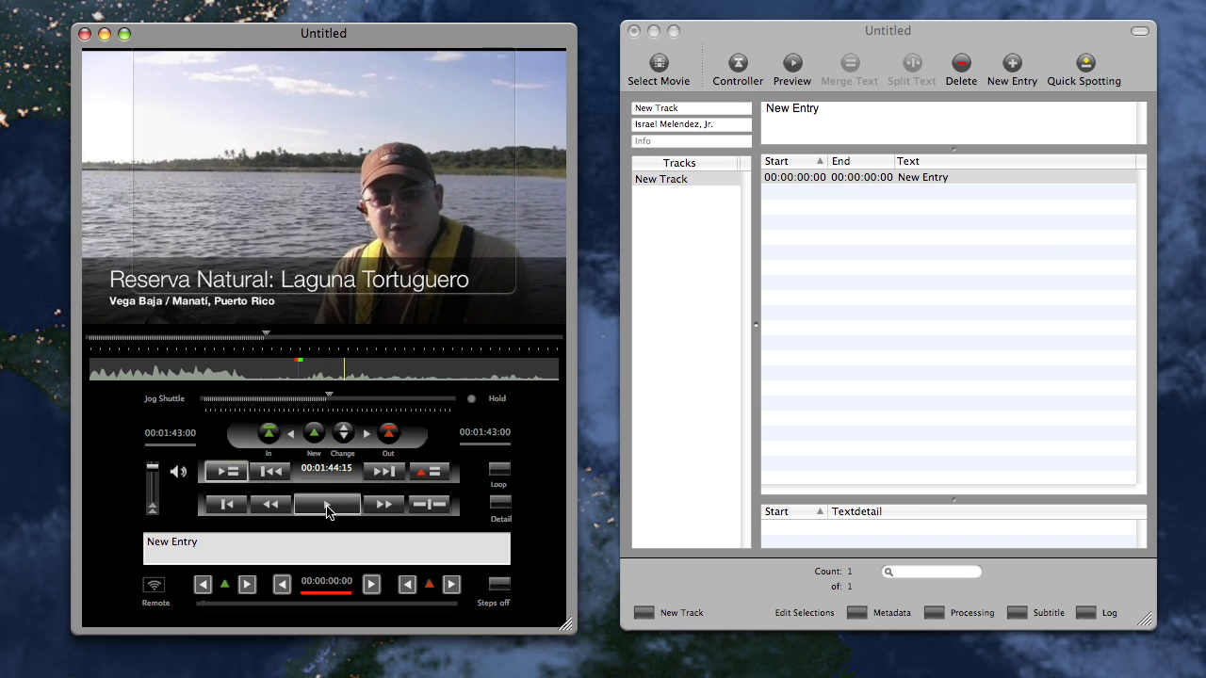
pyautogui.click(327, 506)
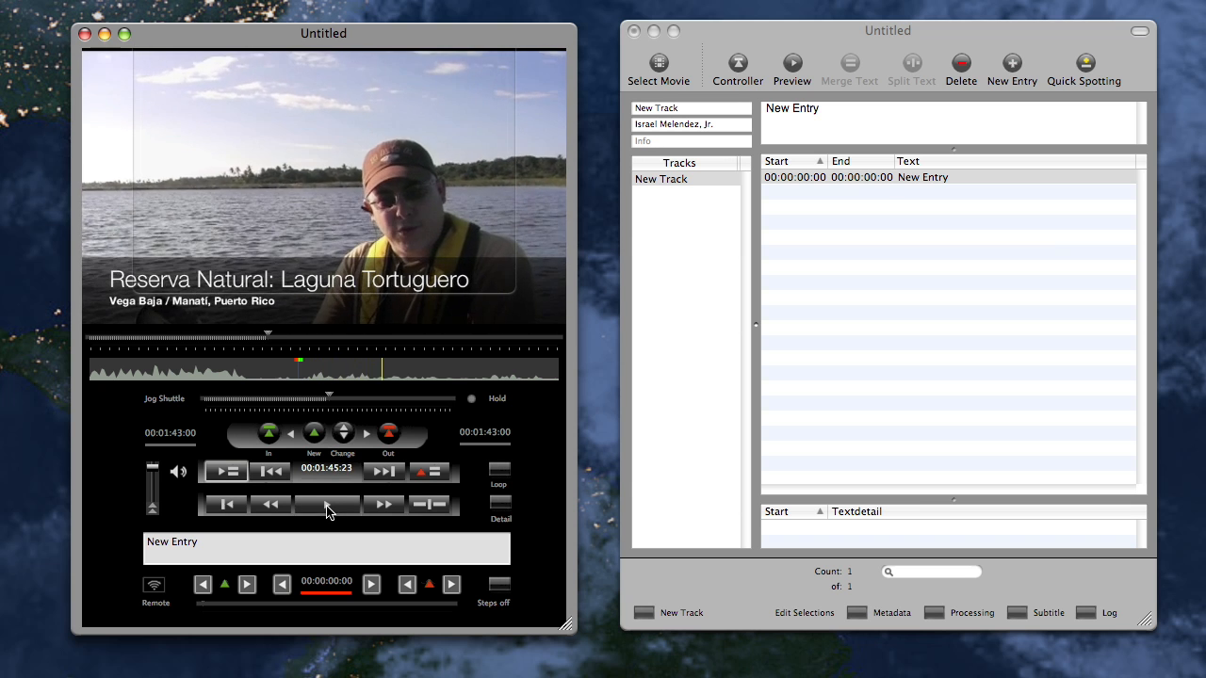
pyautogui.click(372, 379)
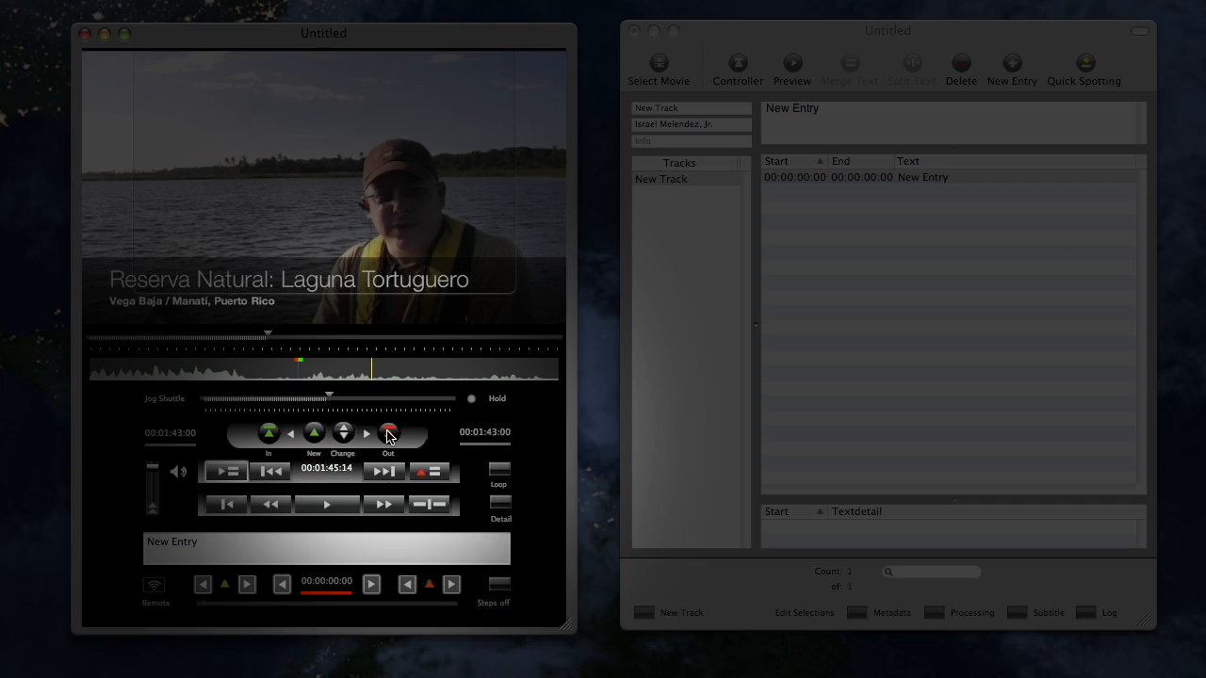
pyautogui.click(388, 433)
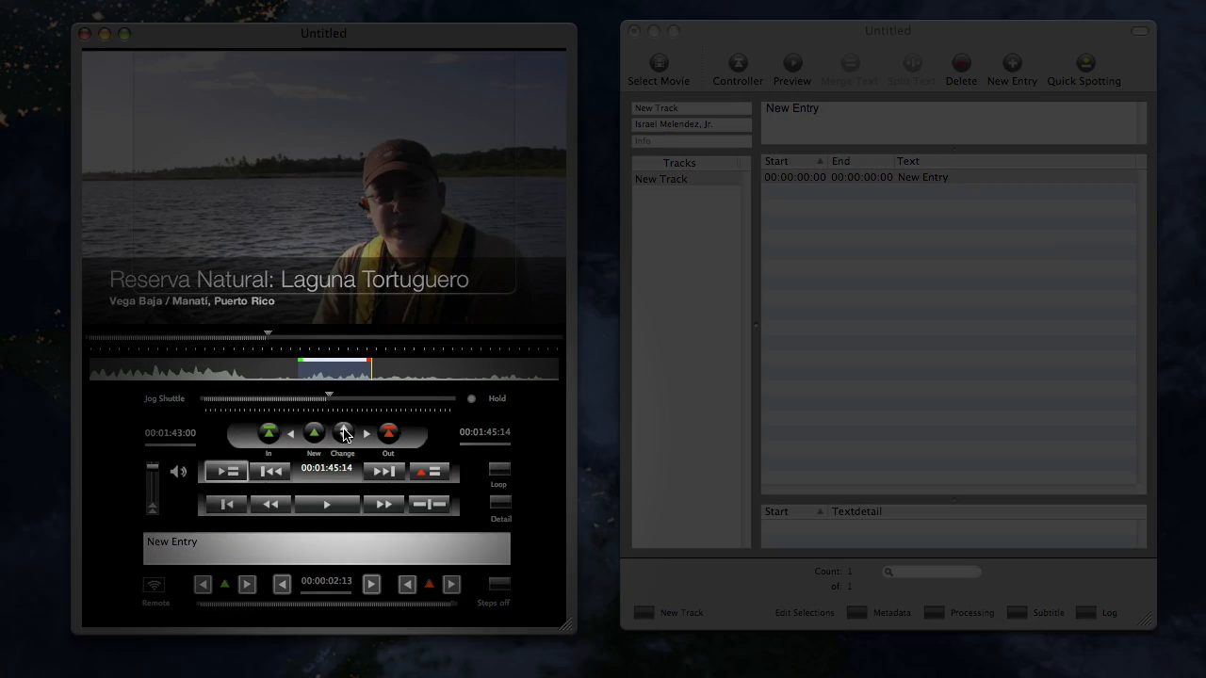
pyautogui.click(344, 433)
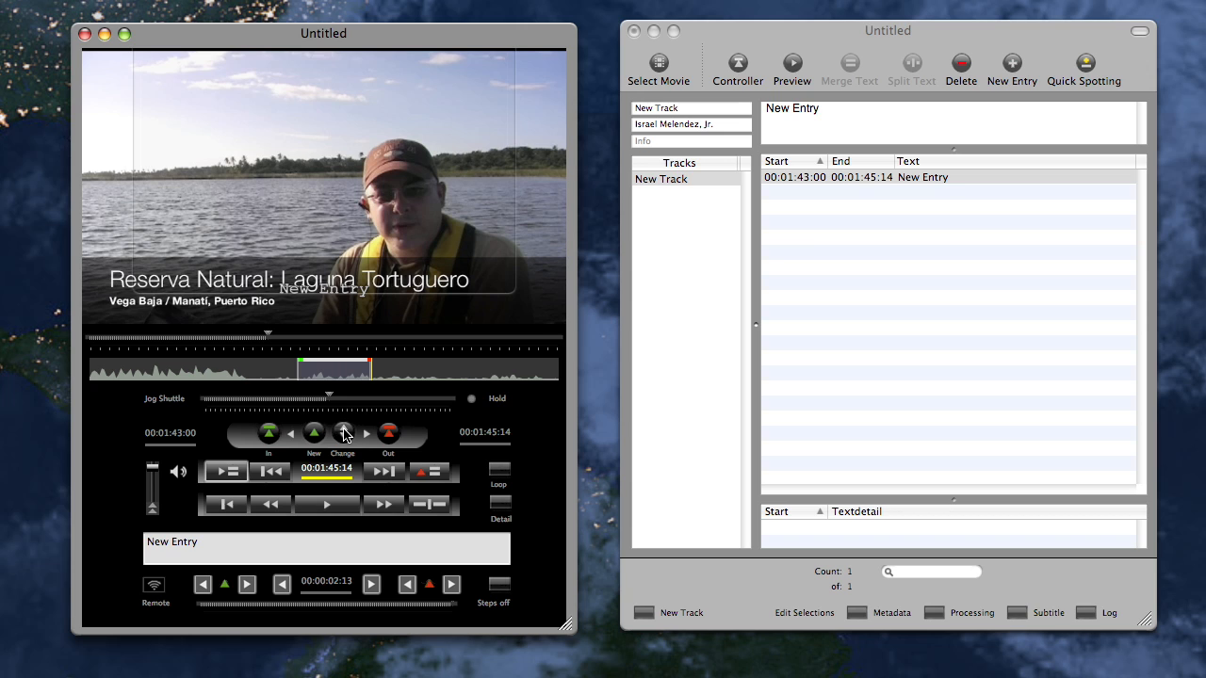
# - Turn on looping for the new entry's range and start playback
pyautogui.click(968, 179)
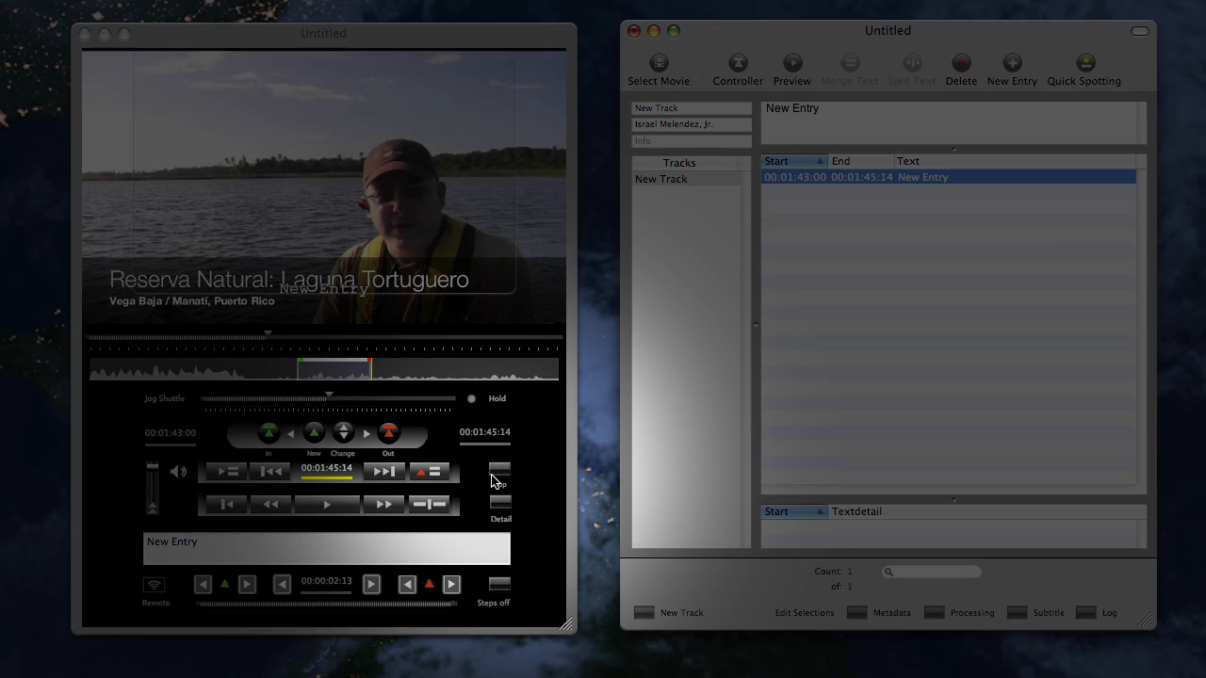
pyautogui.click(498, 474)
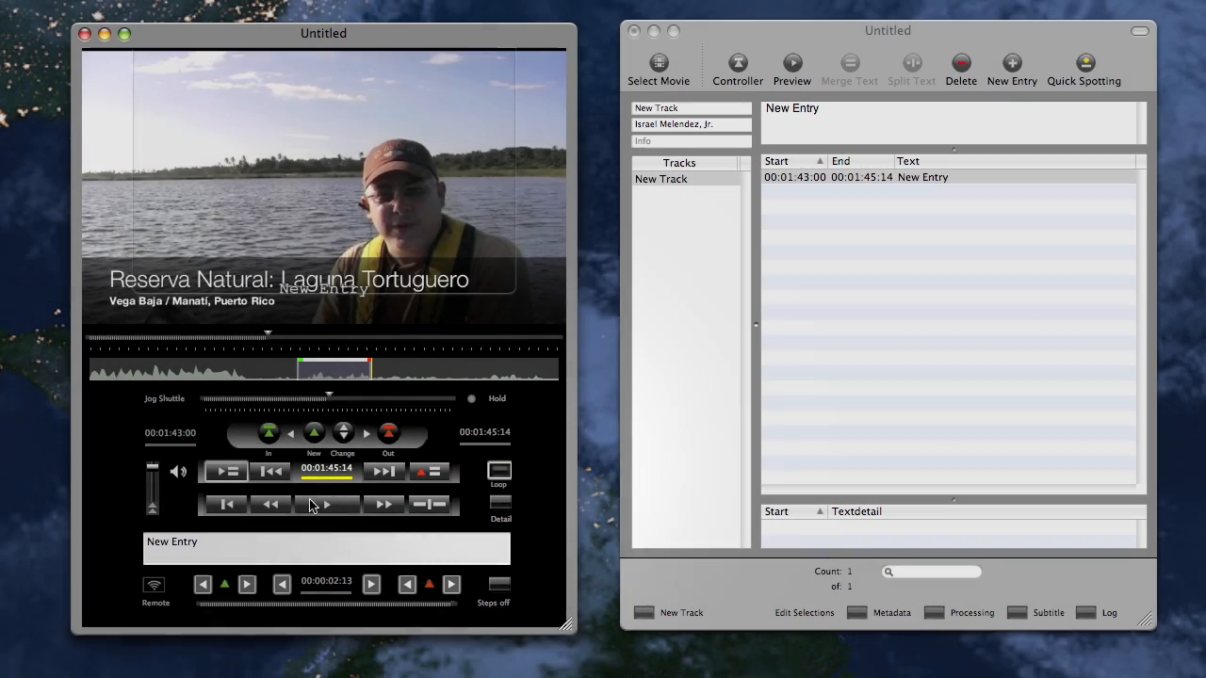
pyautogui.click(323, 506)
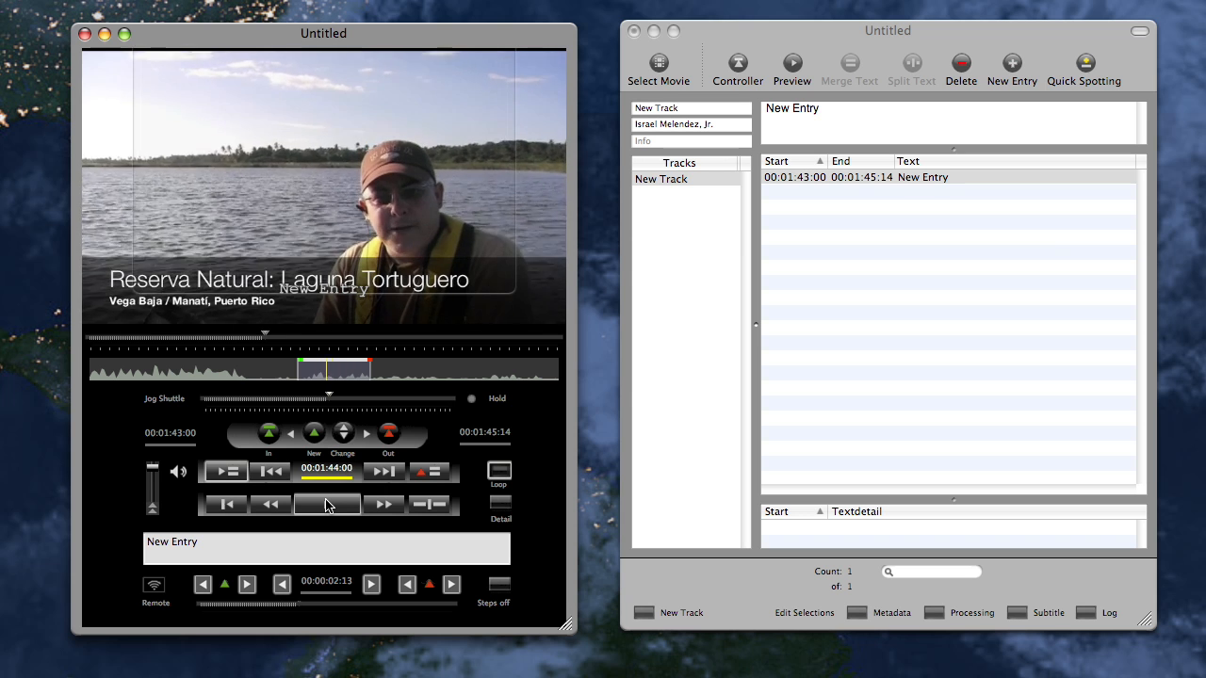
# - Replace the entry's placeholder text with "Esta es la Laguna Tortuguero"
pyautogui.click(831, 127)
pyautogui.write('E')
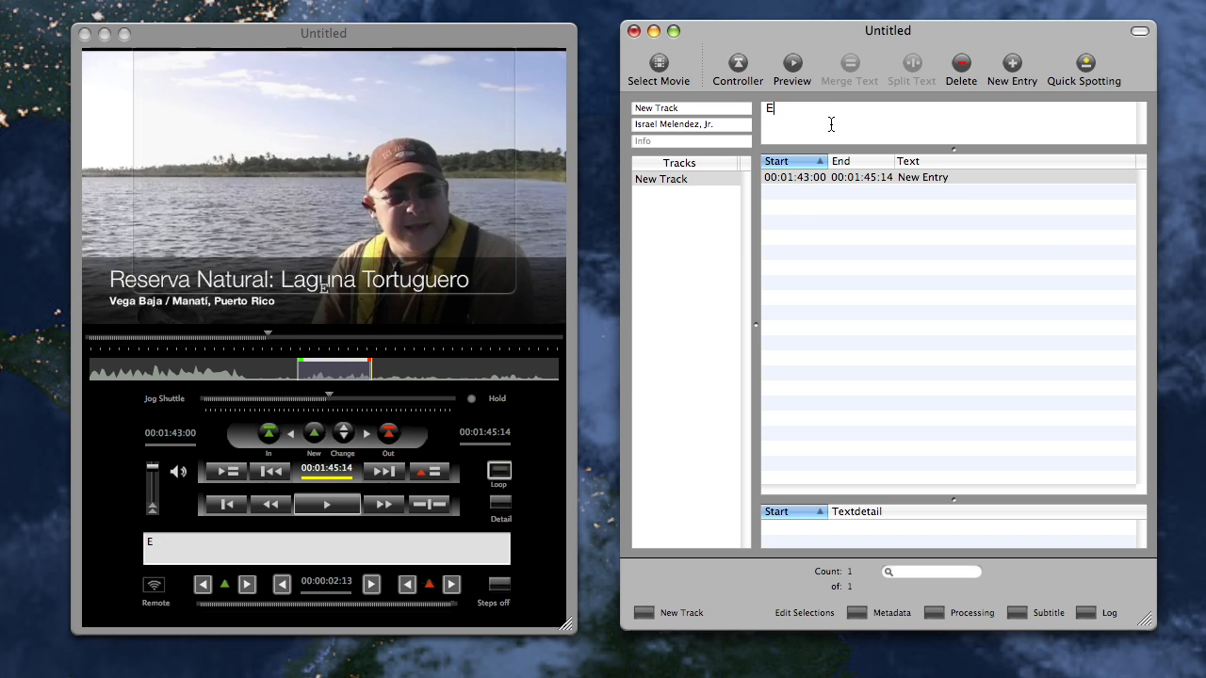
pyautogui.write('sta es')
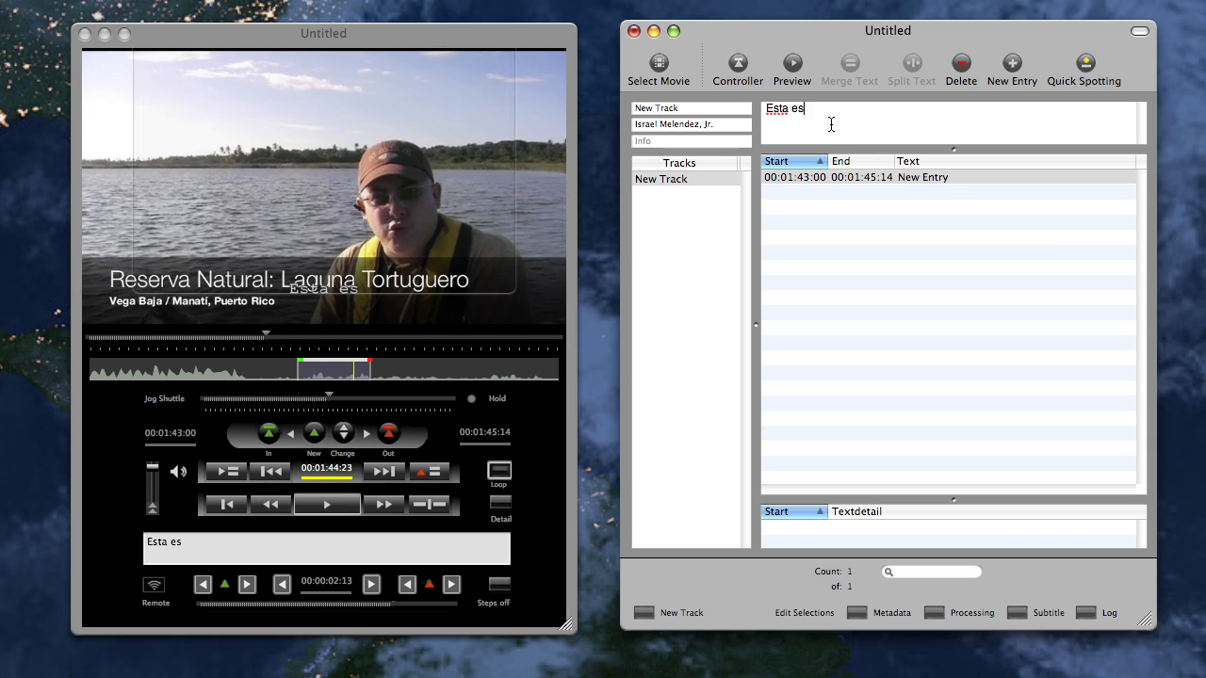
pyautogui.write(' la Laguna T')
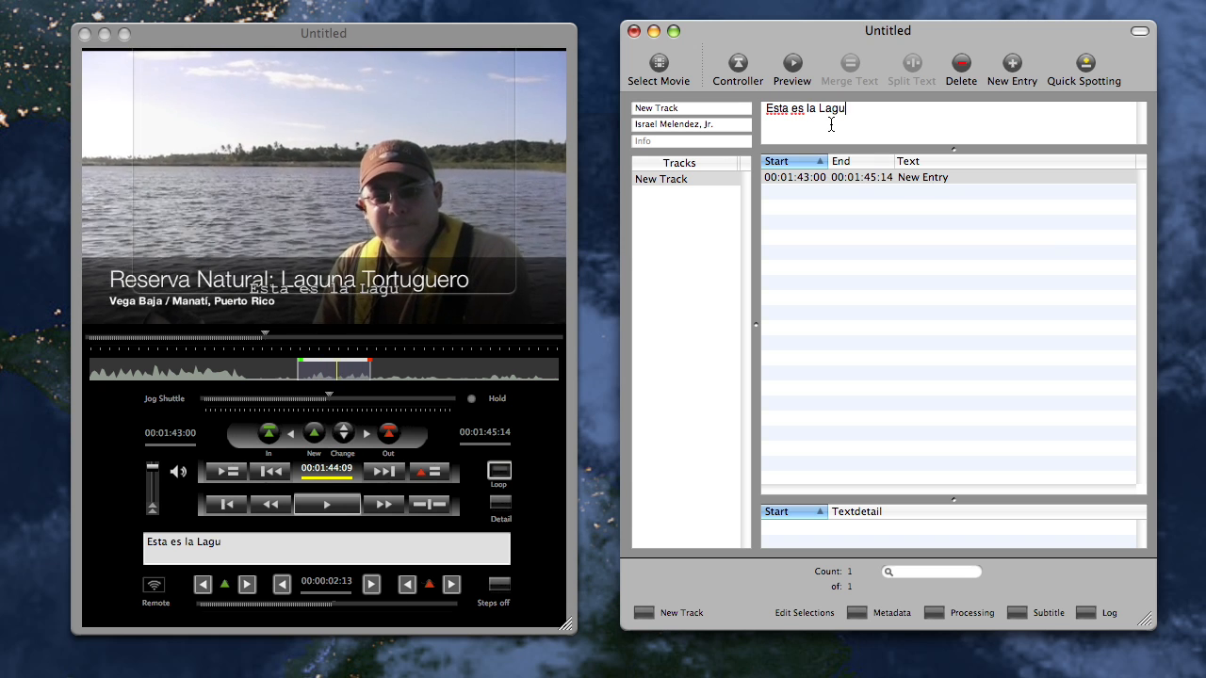
pyautogui.write('uguero')
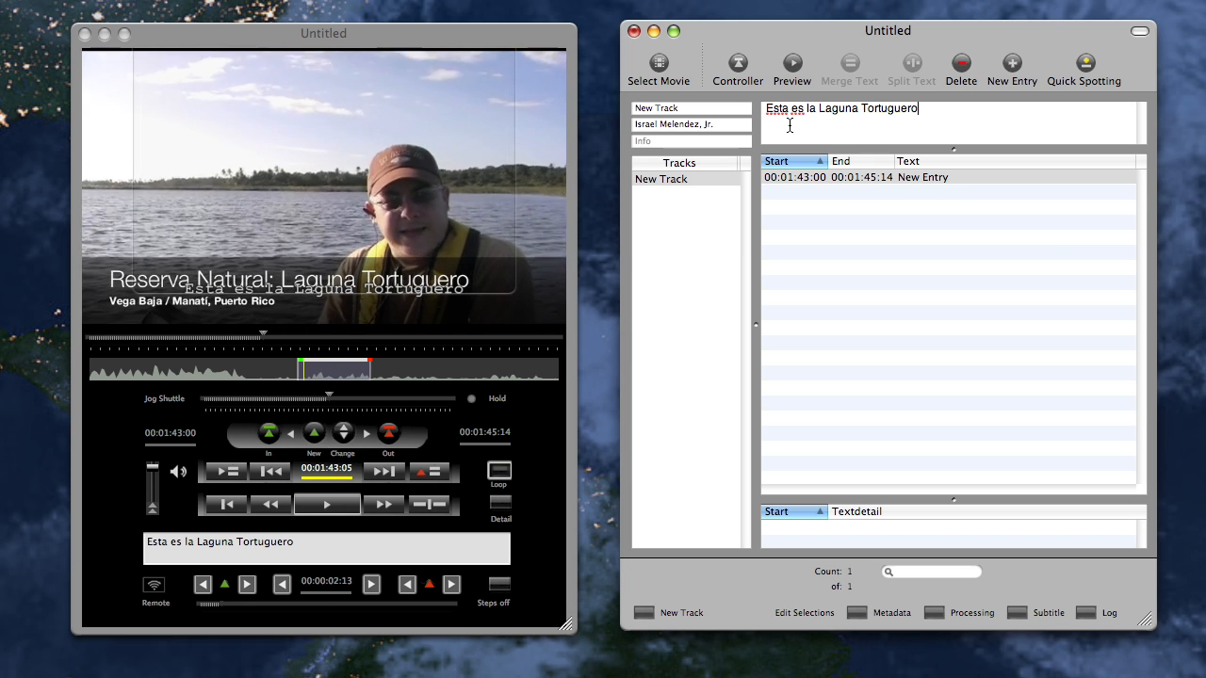
pyautogui.click(830, 178)
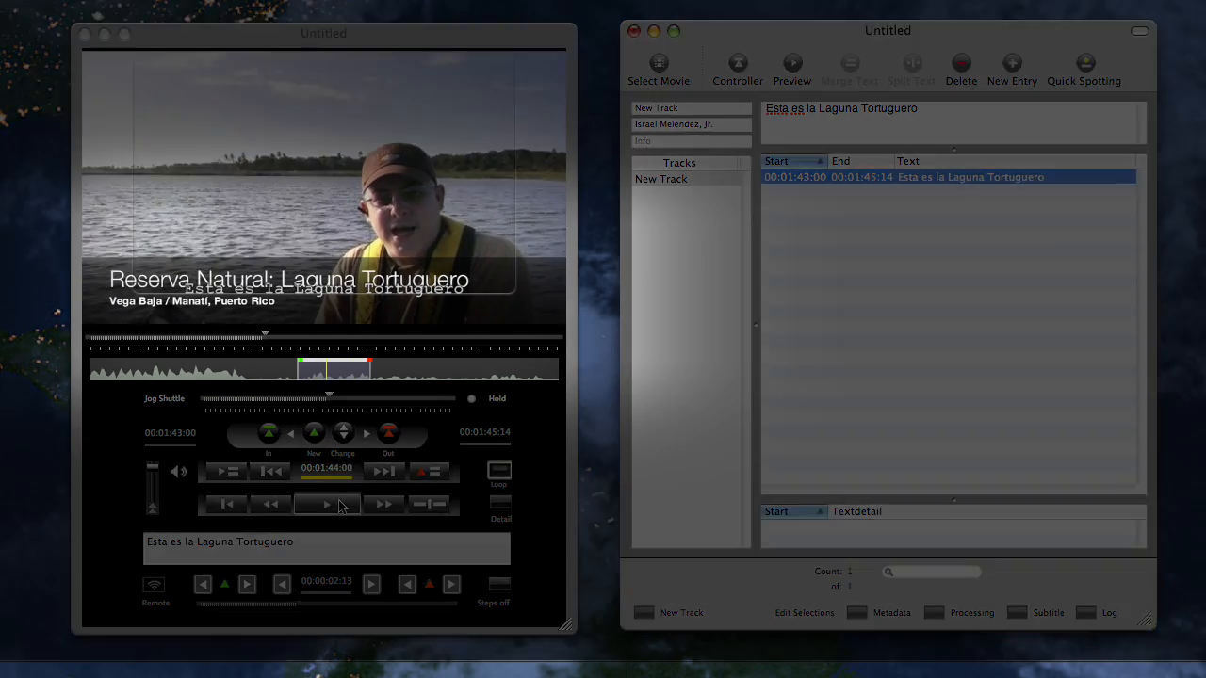
# - Stop the looped playback, set the subtitle's vertical alignment to Top and close the subtitle settings
pyautogui.click(339, 506)
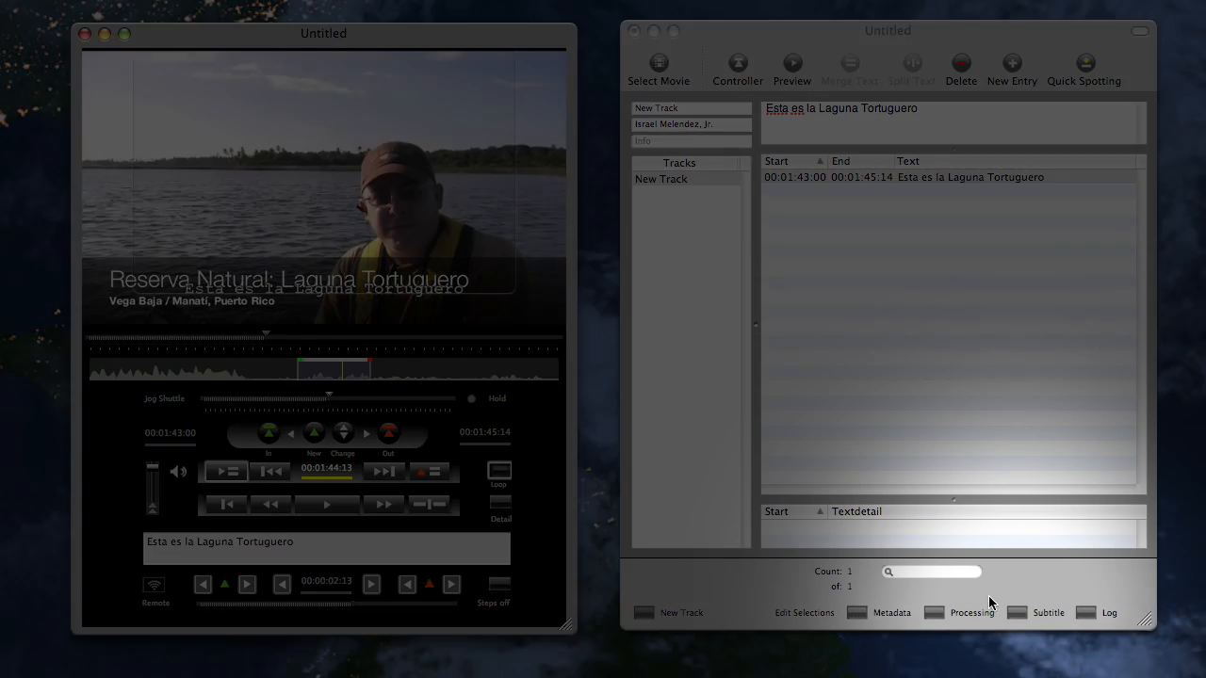
pyautogui.click(1015, 614)
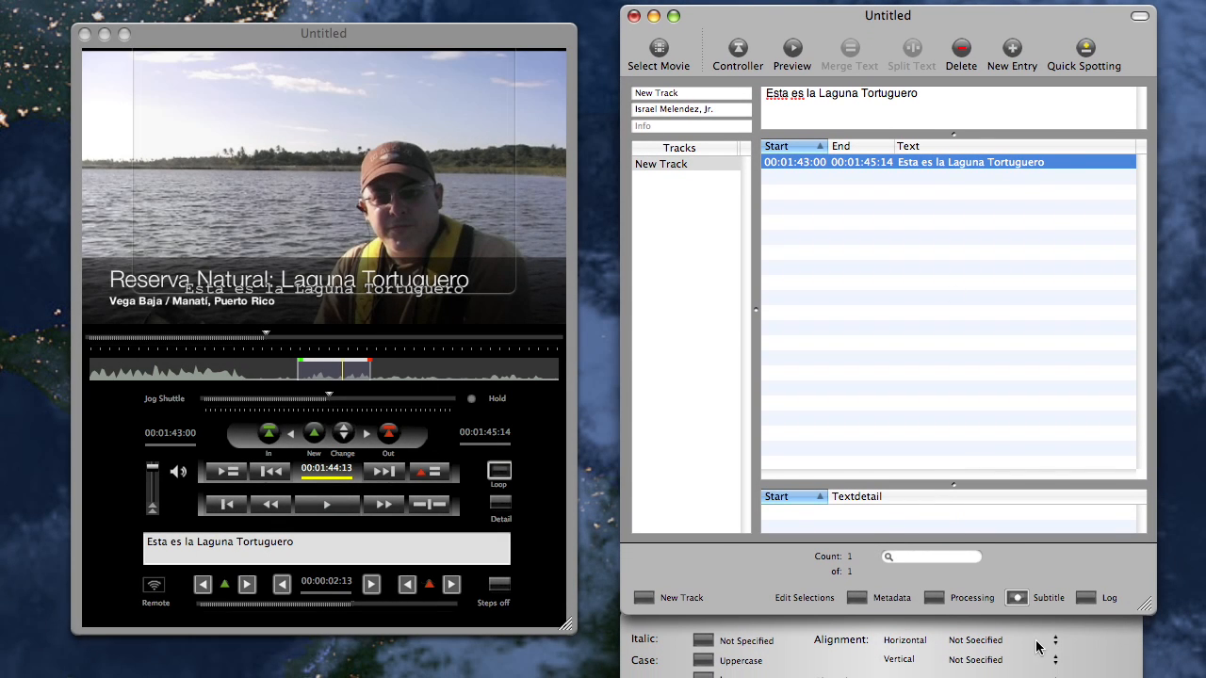
pyautogui.click(989, 662)
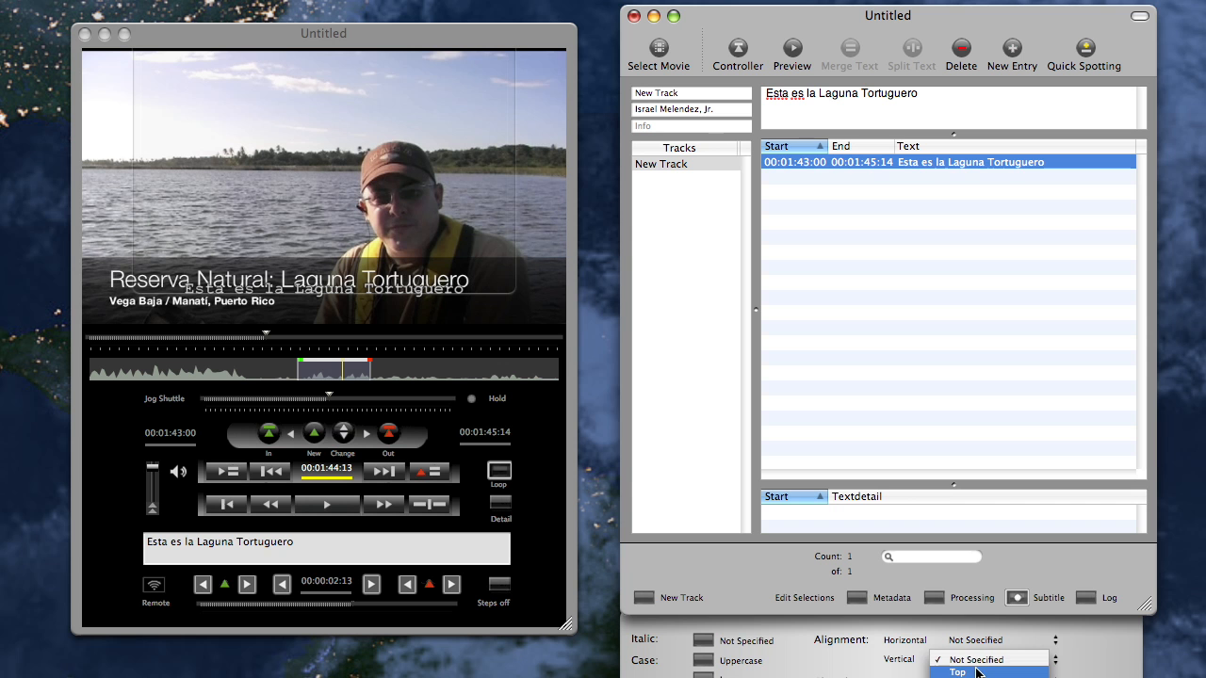
pyautogui.click(977, 672)
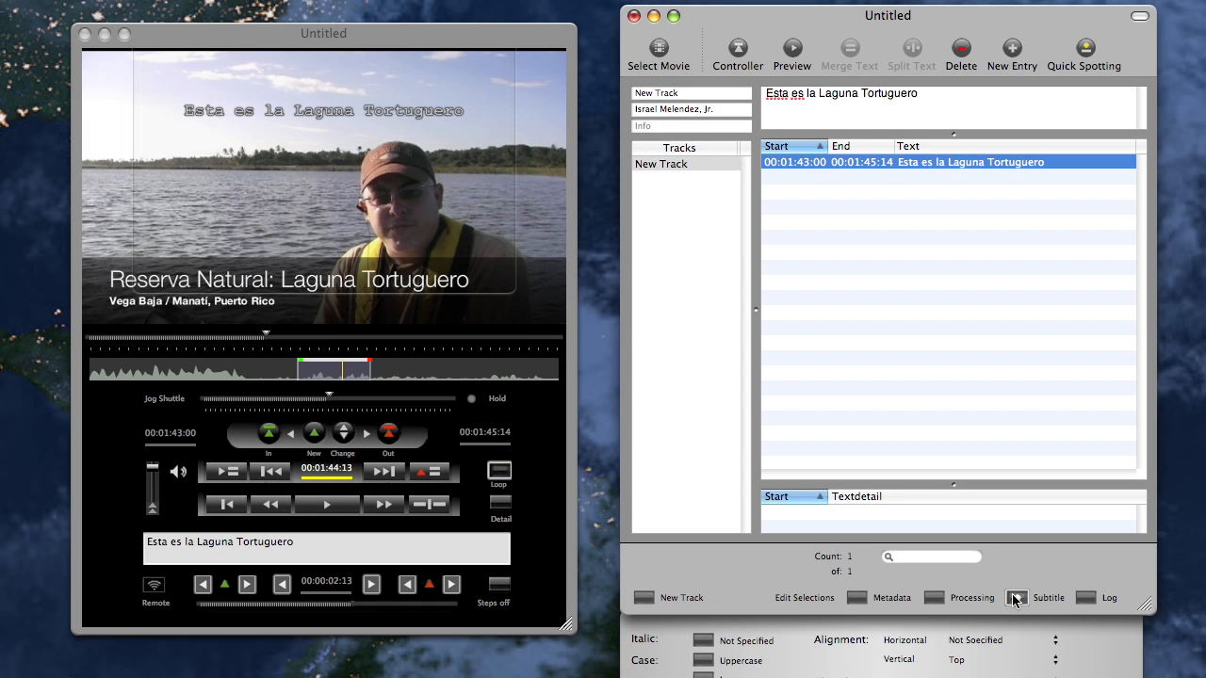
pyautogui.click(1017, 597)
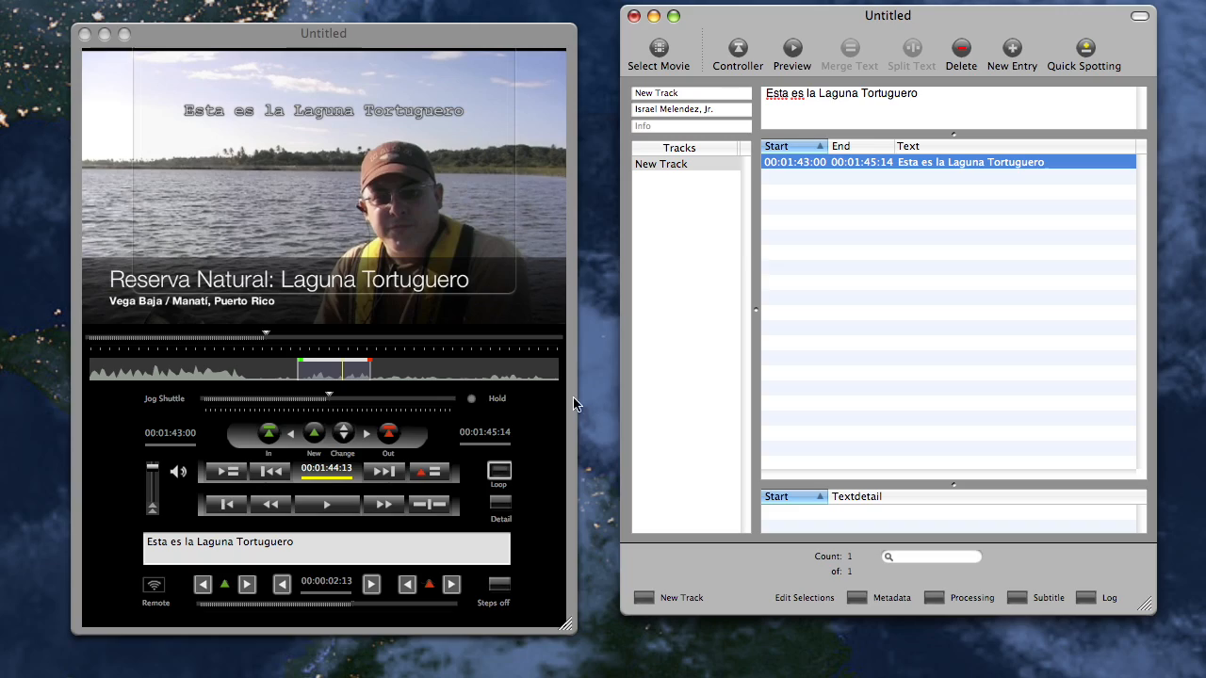
# - Play on without looping and add an entry from 00:01:45:14 to 00:01:48:03 with the text "que se encuentra localizada entre el"
pyautogui.click(334, 507)
pyautogui.click(499, 474)
pyautogui.click(336, 506)
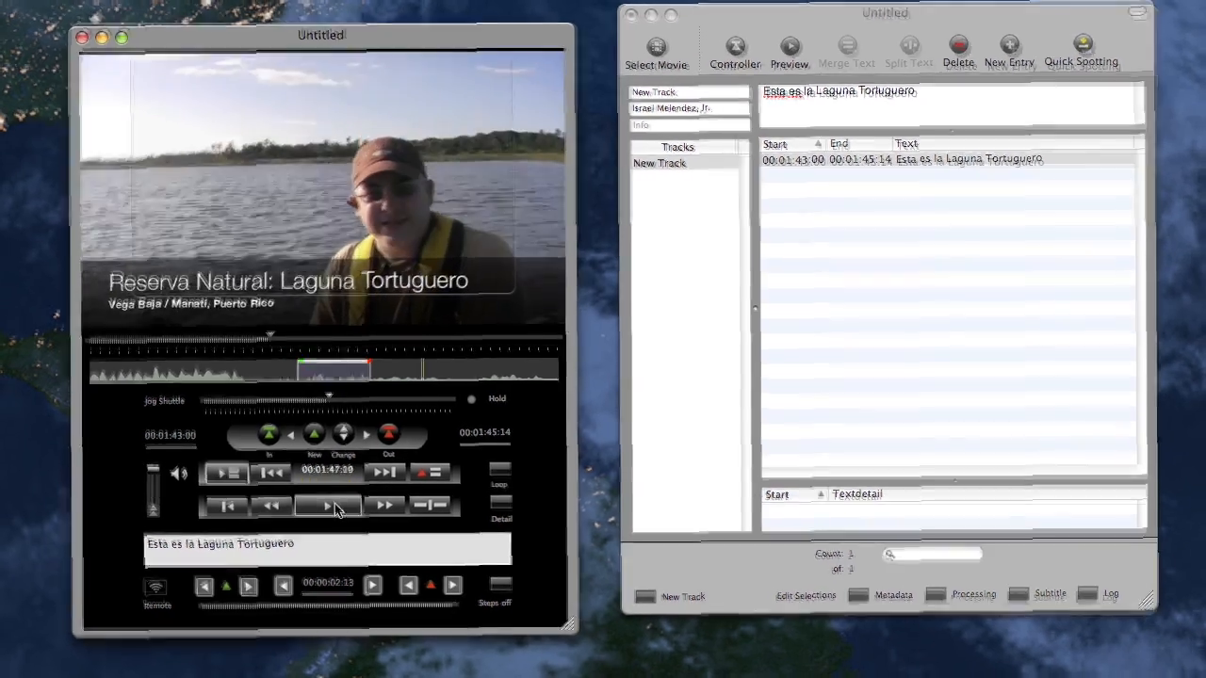
pyautogui.click(343, 432)
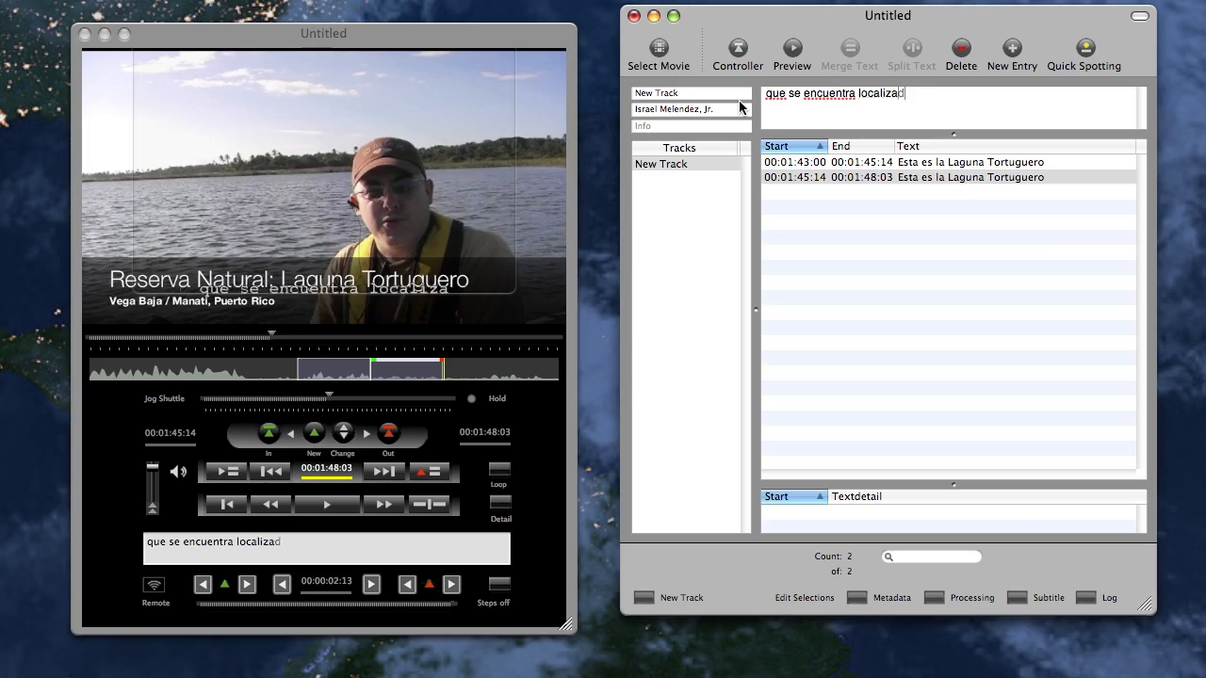
pyautogui.write('a entre el')
pyautogui.press('Return')
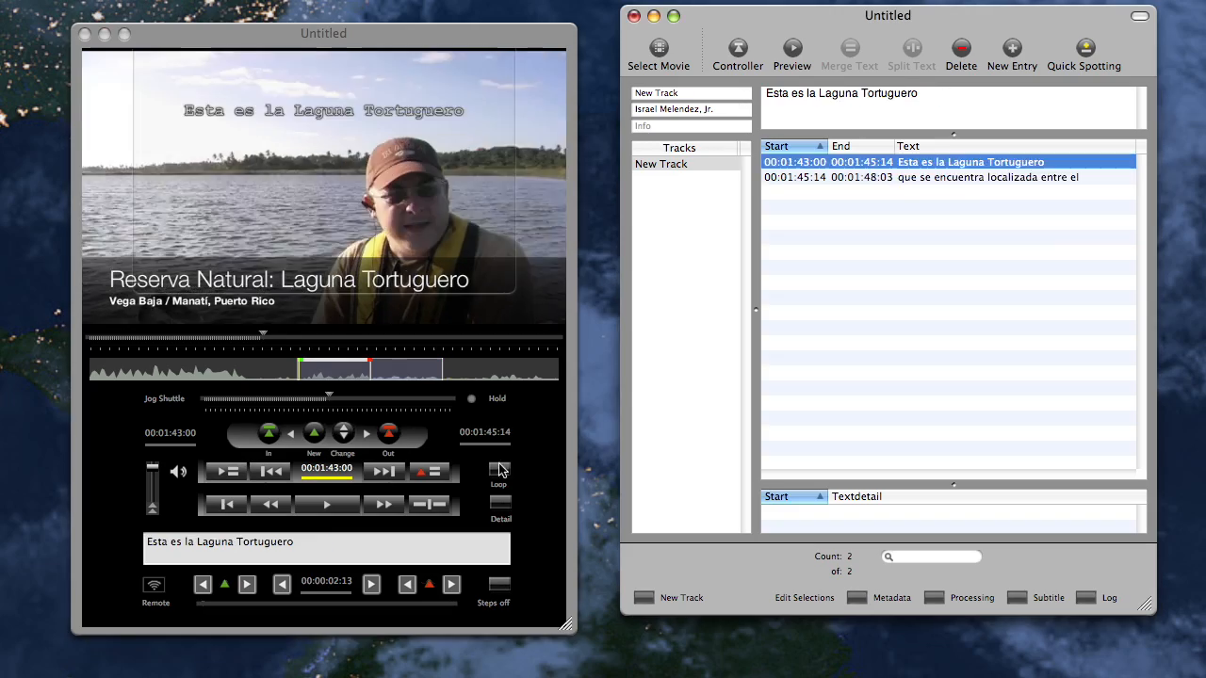
# - Add a new entry after "de mayor tamaño en Puerto Rico." and reposition the subtitle list window
pyautogui.click(974, 177)
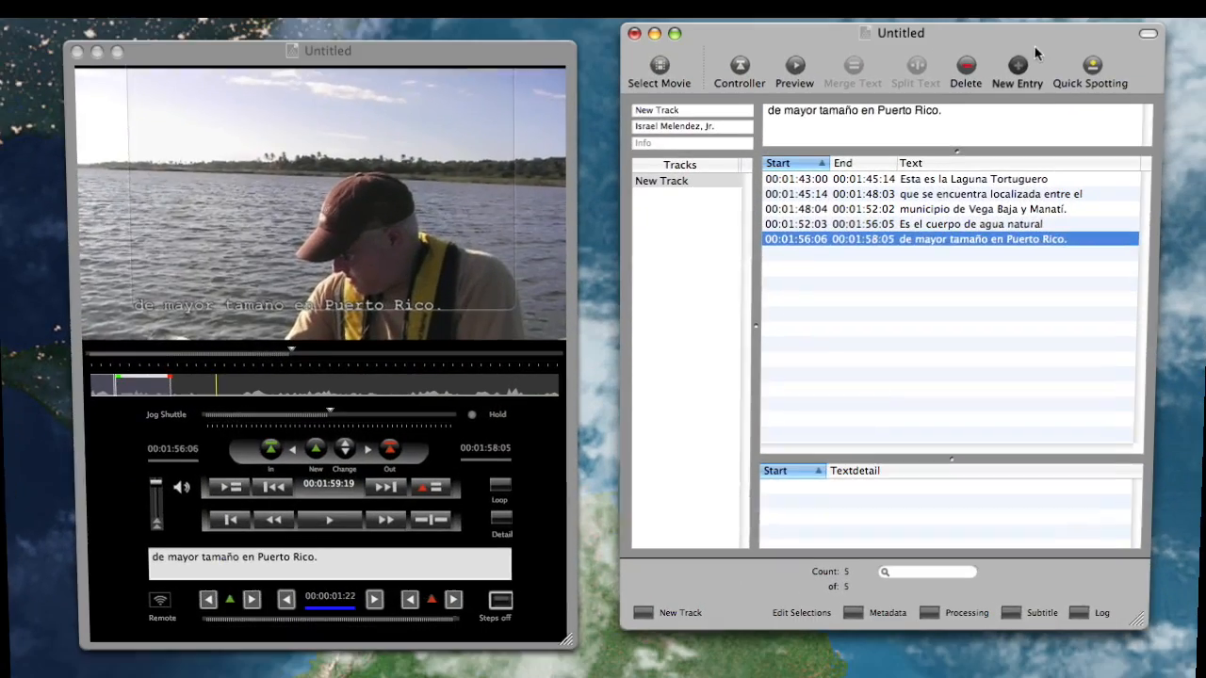
pyautogui.click(1012, 49)
pyautogui.moveTo(1007, 23); pyautogui.dragTo(975, 39)
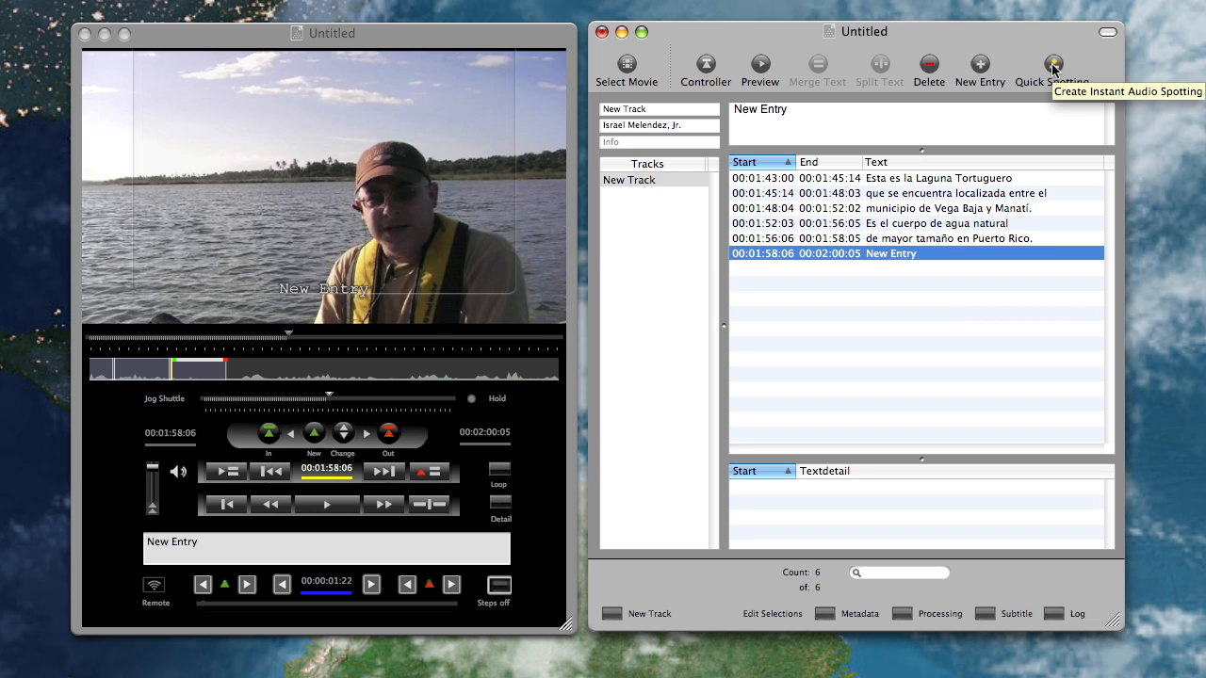
# - Open the preferences, move their window over the subtitle list and show the Quick Spotting settings
pyautogui.press('super+comma')
pyautogui.moveTo(495, 58); pyautogui.dragTo(735, 105)
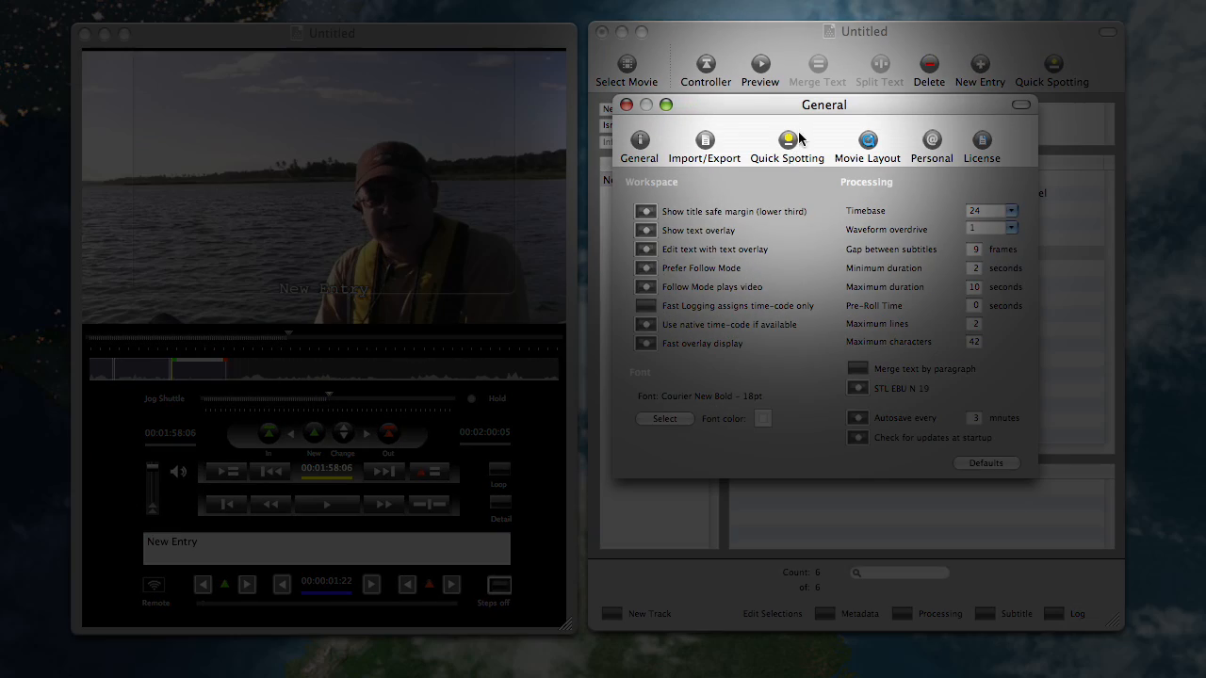
pyautogui.click(790, 141)
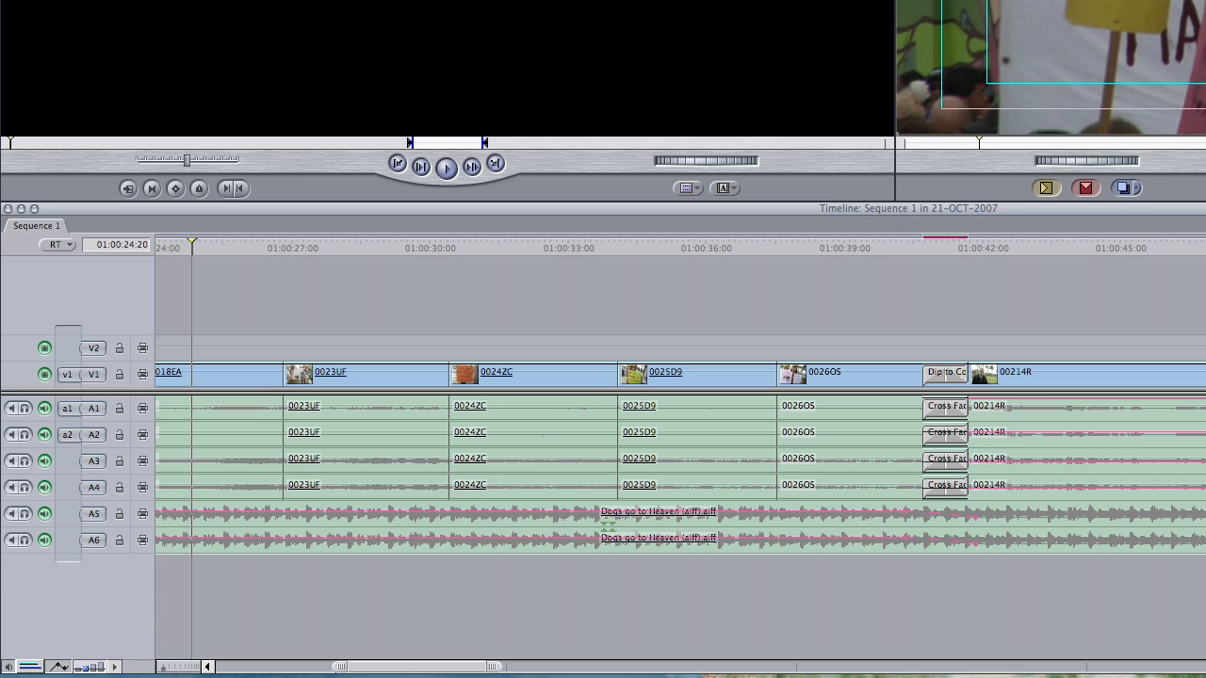
# - Switch to Final Cut Pro, play Sequence 1 and mute the music on audio tracks A5 and A6
pyautogui.press('space')
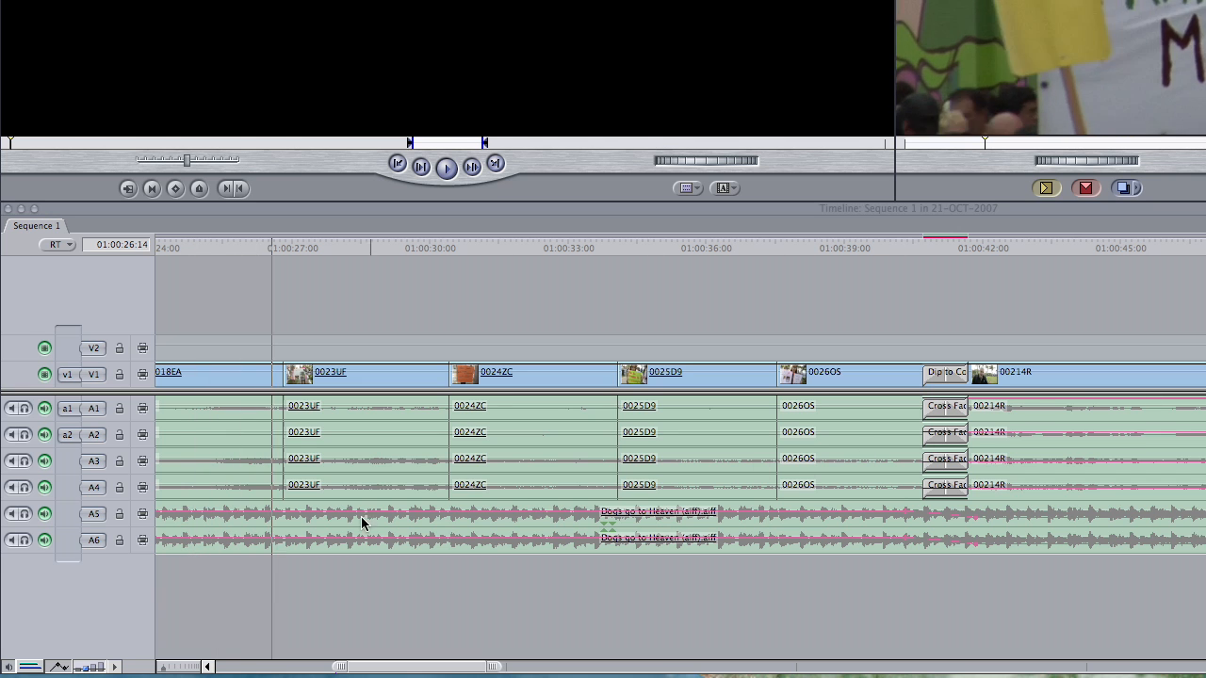
pyautogui.click(45, 514)
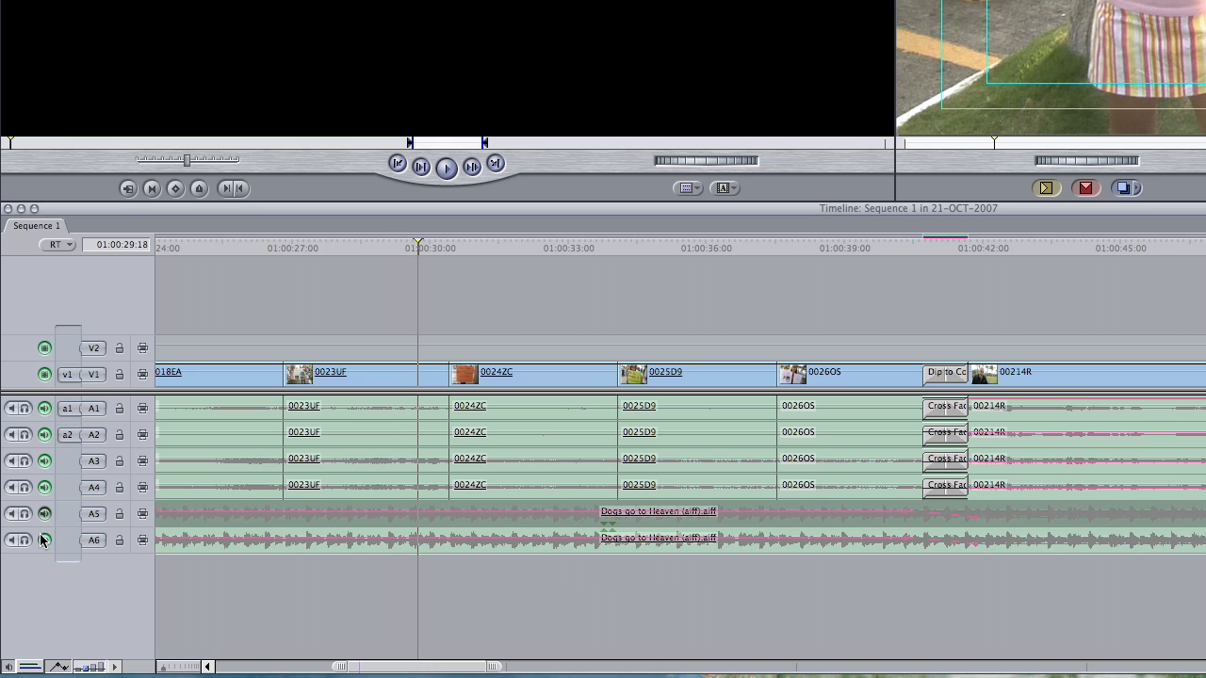
pyautogui.click(44, 541)
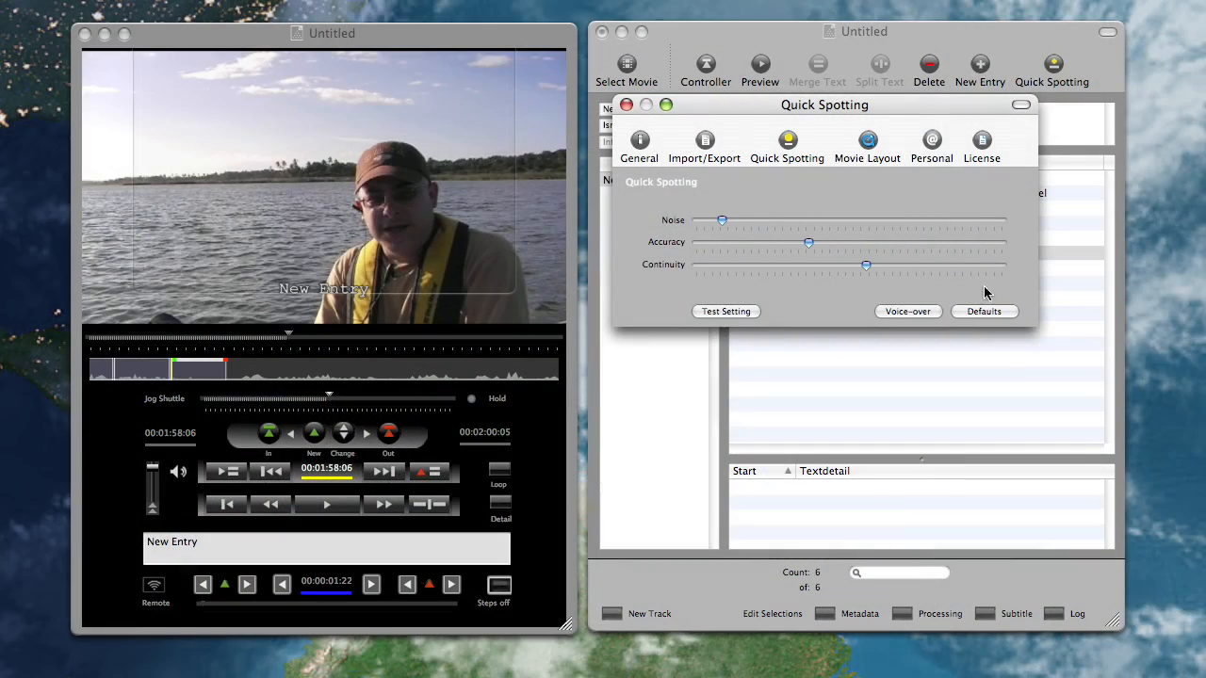
# - Back in the subtitling program, adjust the quick spotting Continuity, Accuracy and Noise levels and close the preferences
pyautogui.moveTo(867, 266); pyautogui.dragTo(933, 273)
pyautogui.moveTo(918, 245); pyautogui.dragTo(930, 247)
pyautogui.moveTo(724, 224); pyautogui.dragTo(853, 236)
pyautogui.click(627, 106)
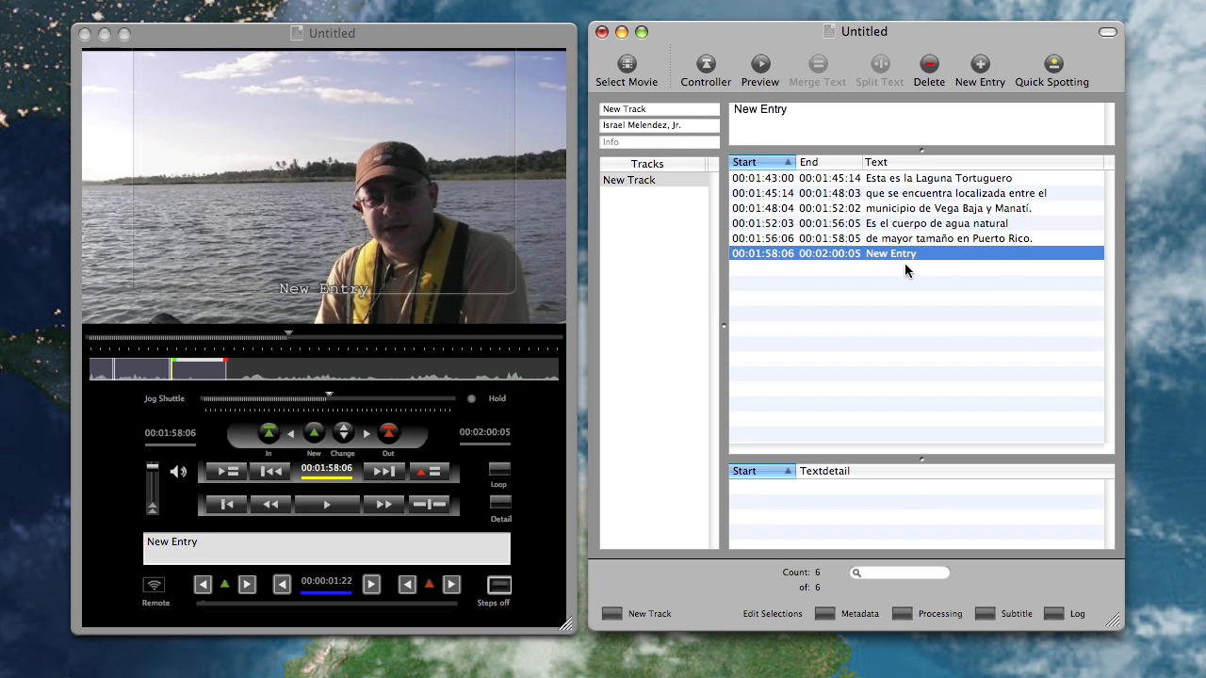
# - Generate an Instant Spotting track from the movie's audio and play its entries in follow mode to check them
pyautogui.click(1054, 64)
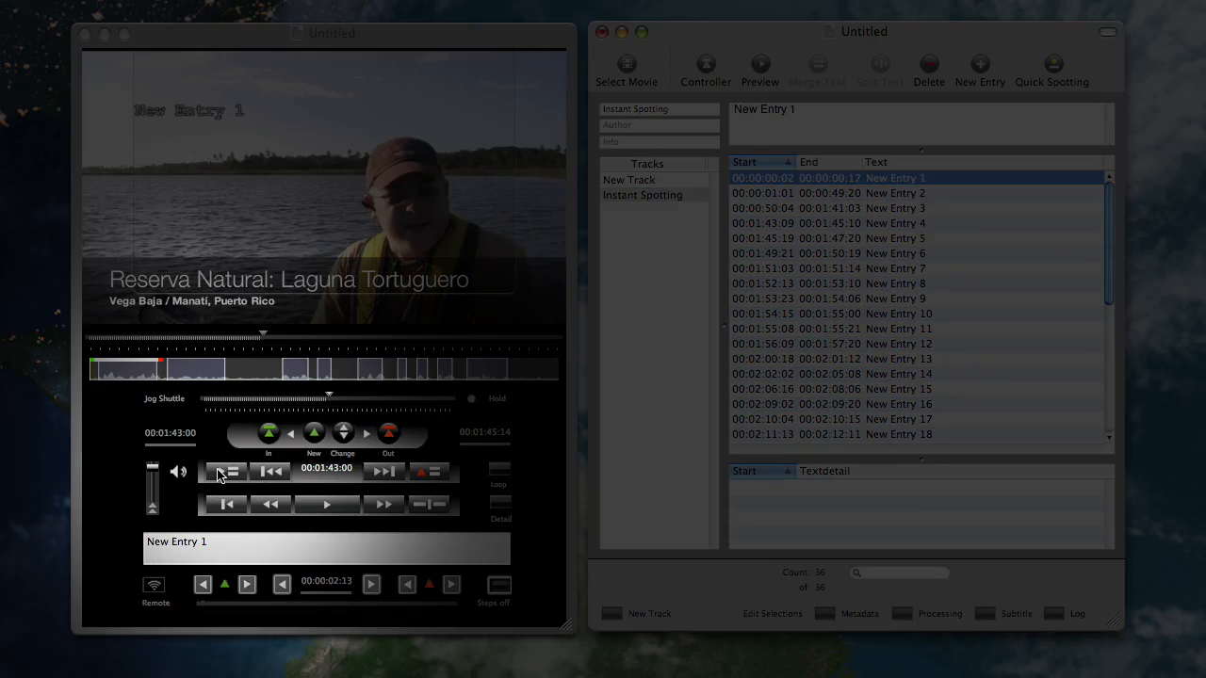
pyautogui.click(228, 473)
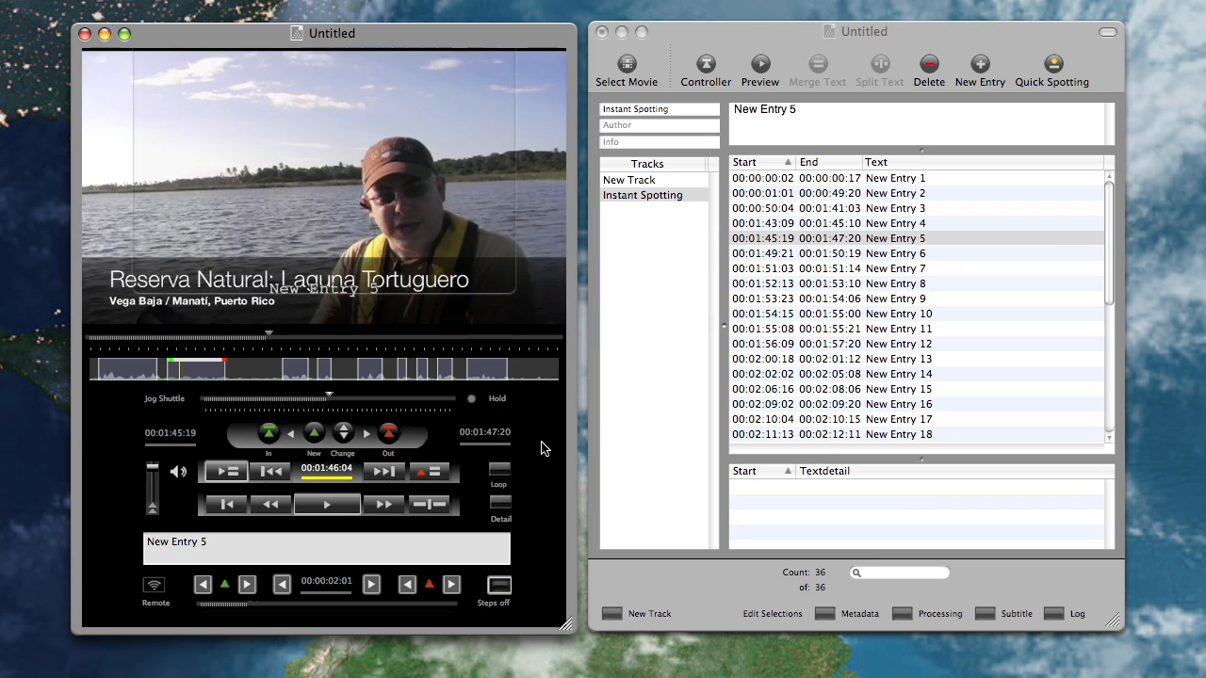
pyautogui.click(986, 175)
pyautogui.click(986, 178)
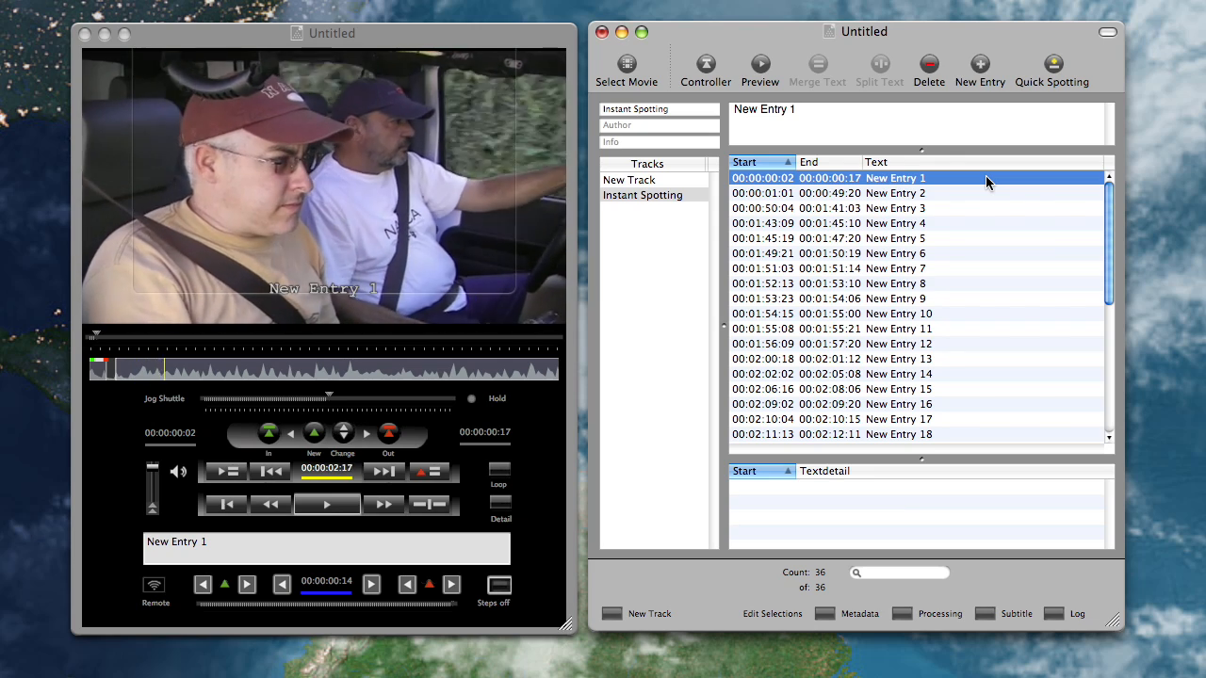
pyautogui.click(974, 191)
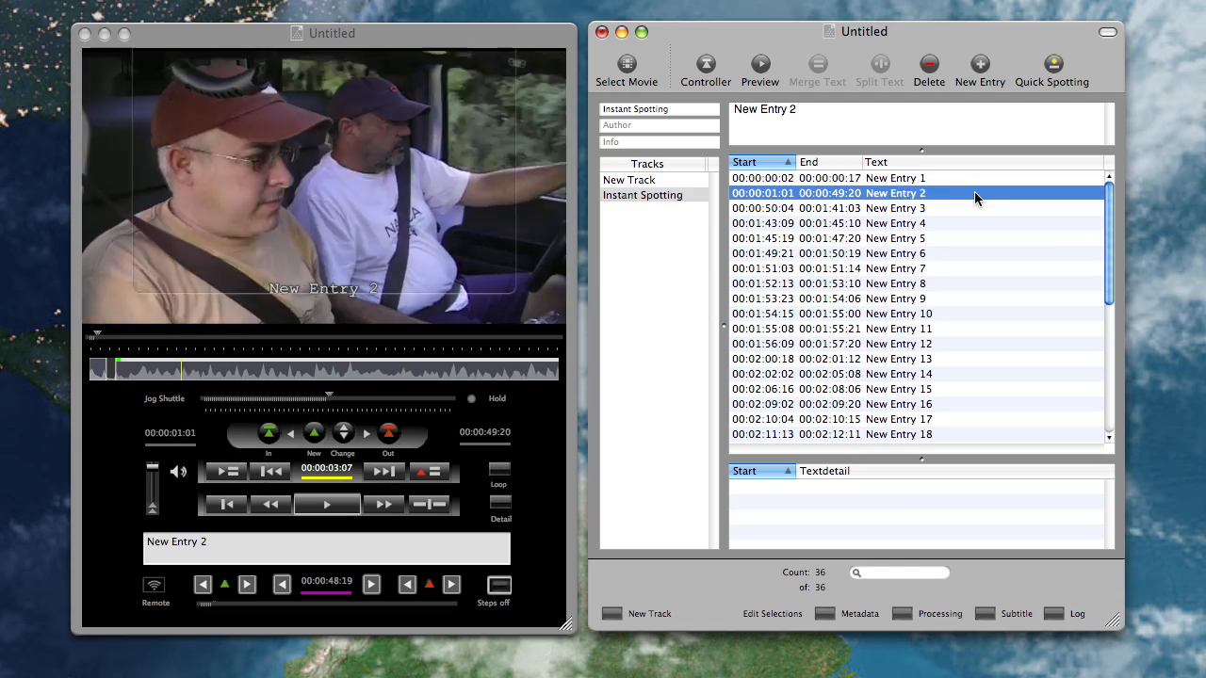
# - Delete New Entry 1, New Entry 2 and New Entry 3 from the Instant Spotting track
pyautogui.click(969, 177)
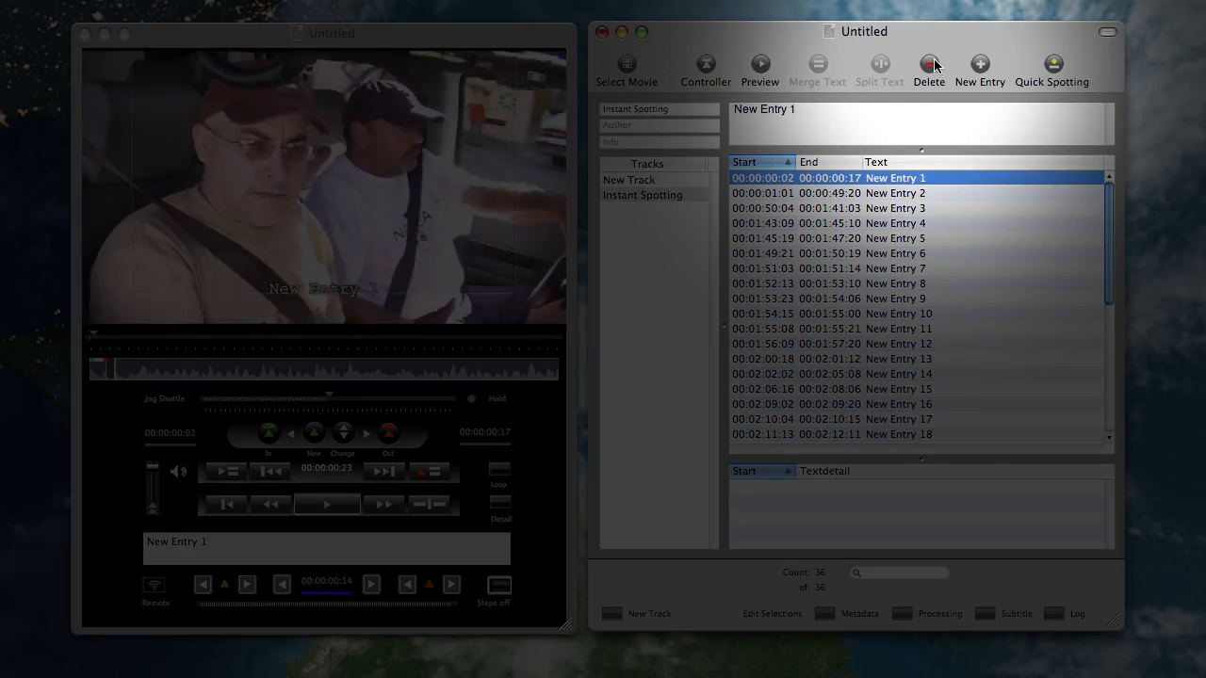
pyautogui.click(930, 66)
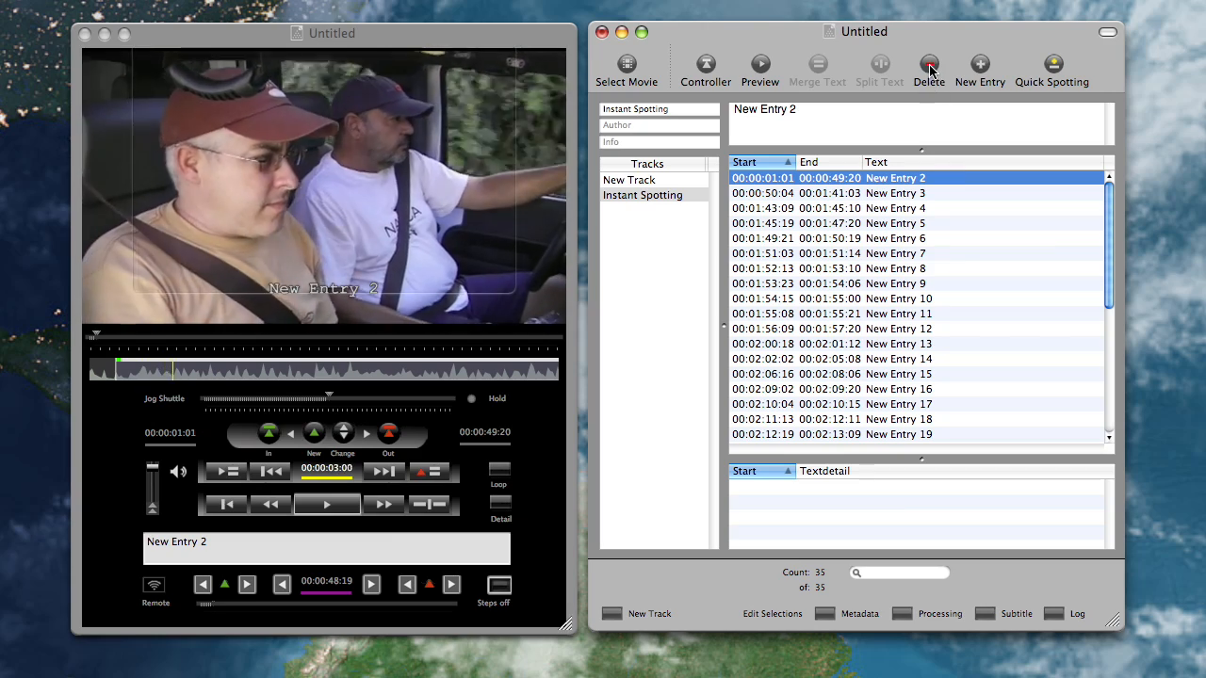
pyautogui.click(930, 73)
pyautogui.click(943, 179)
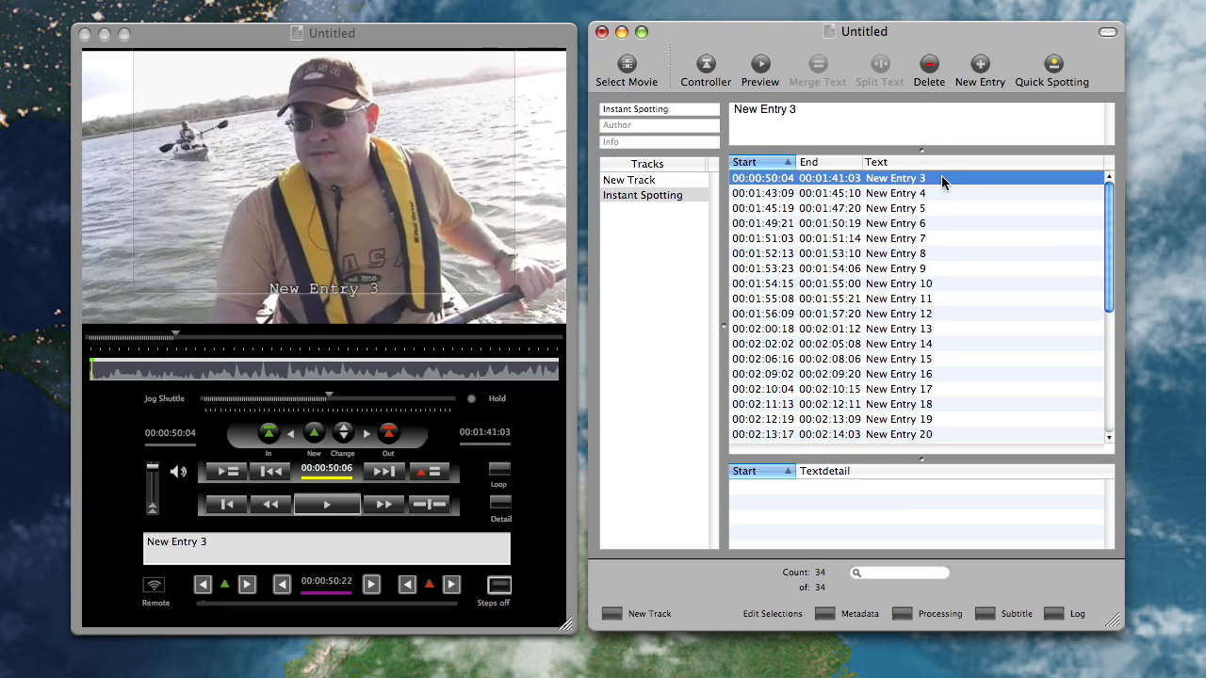
pyautogui.click(930, 66)
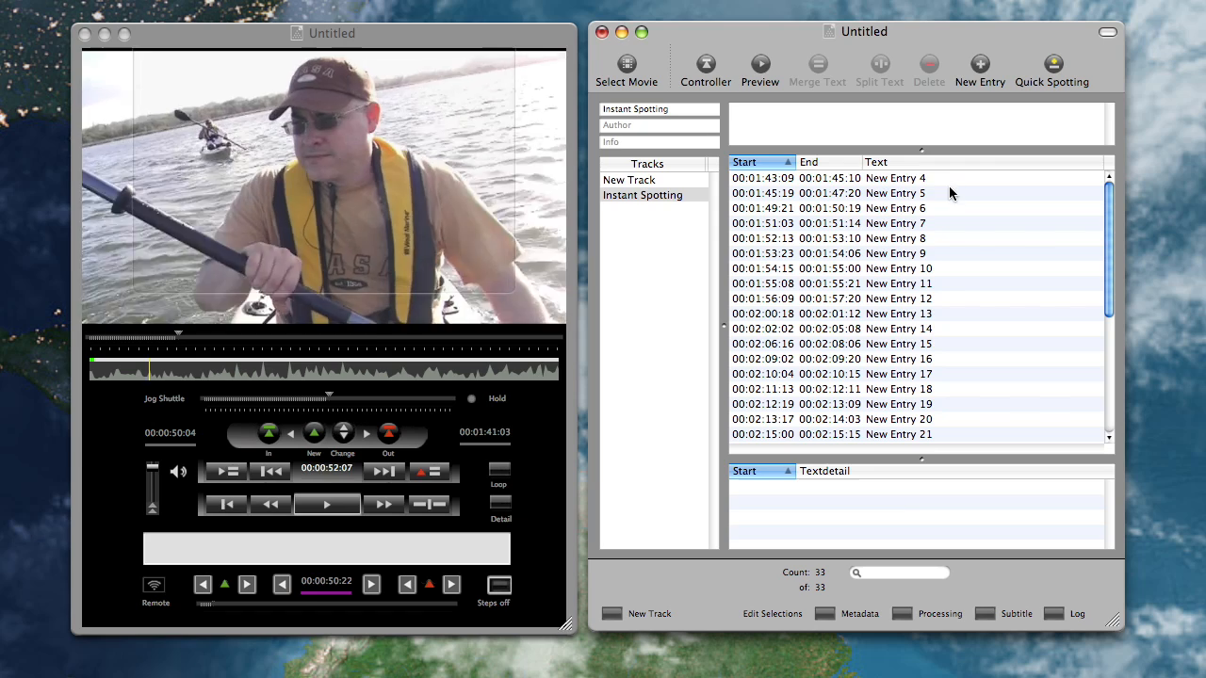
# - Play the spotted entries from New Entry 4 and delete New Entry 7
pyautogui.click(946, 175)
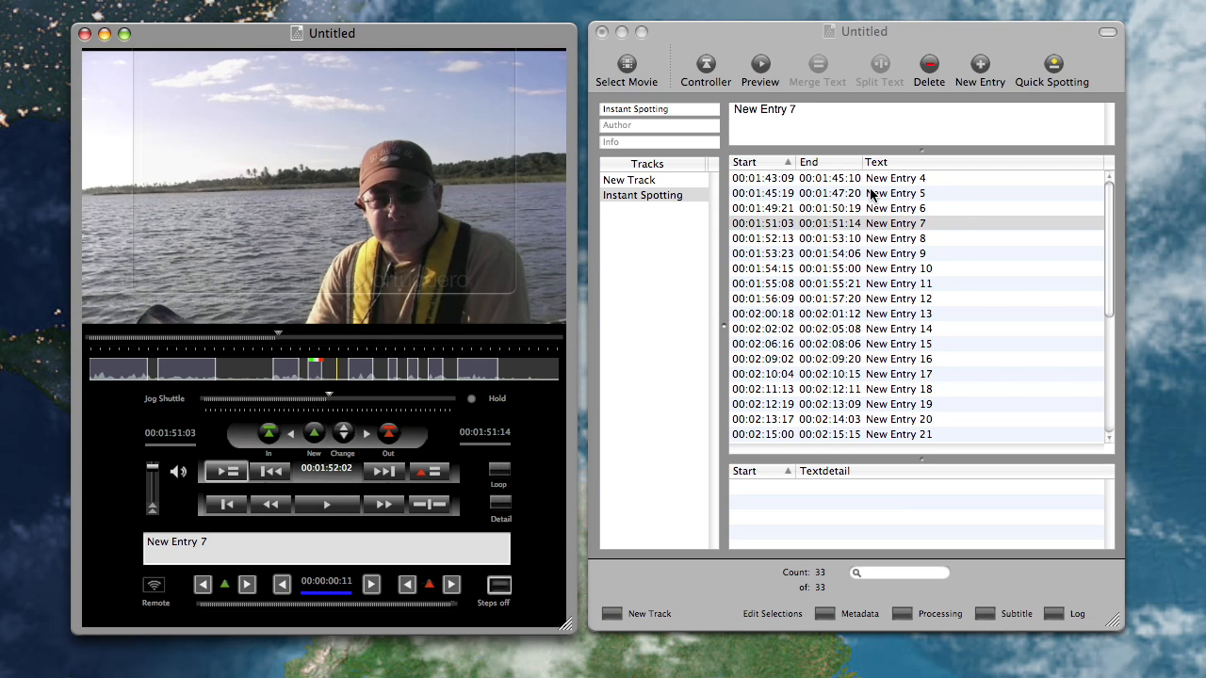
pyautogui.click(961, 223)
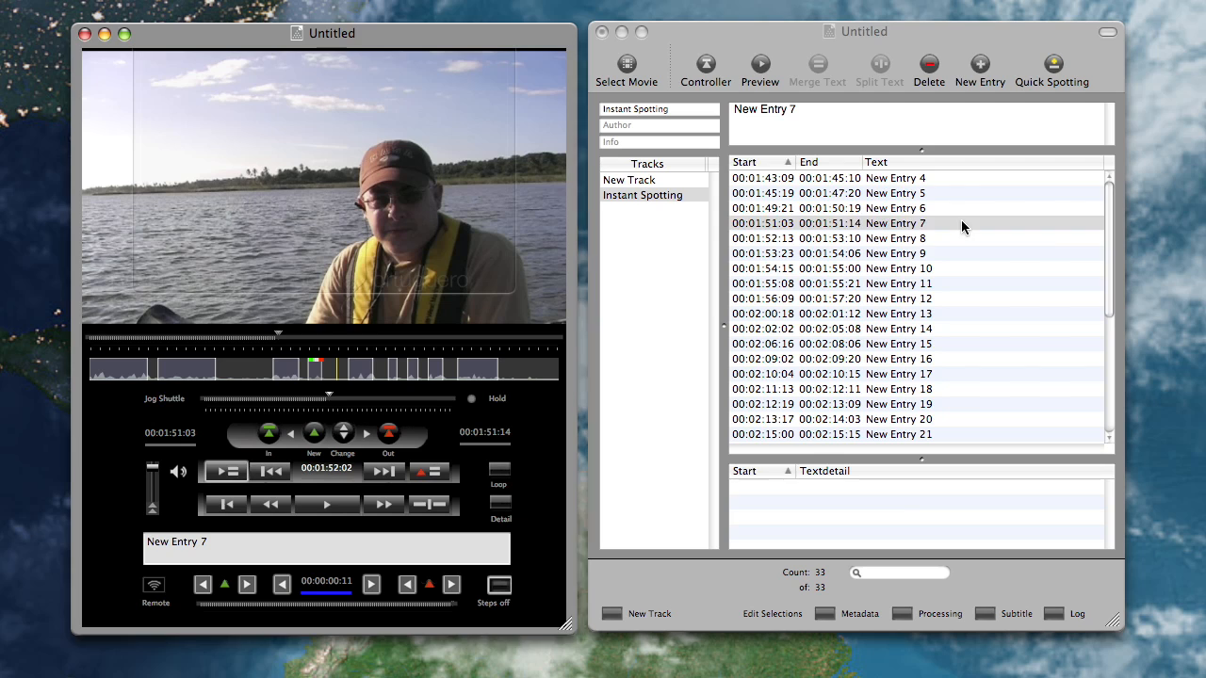
pyautogui.click(928, 68)
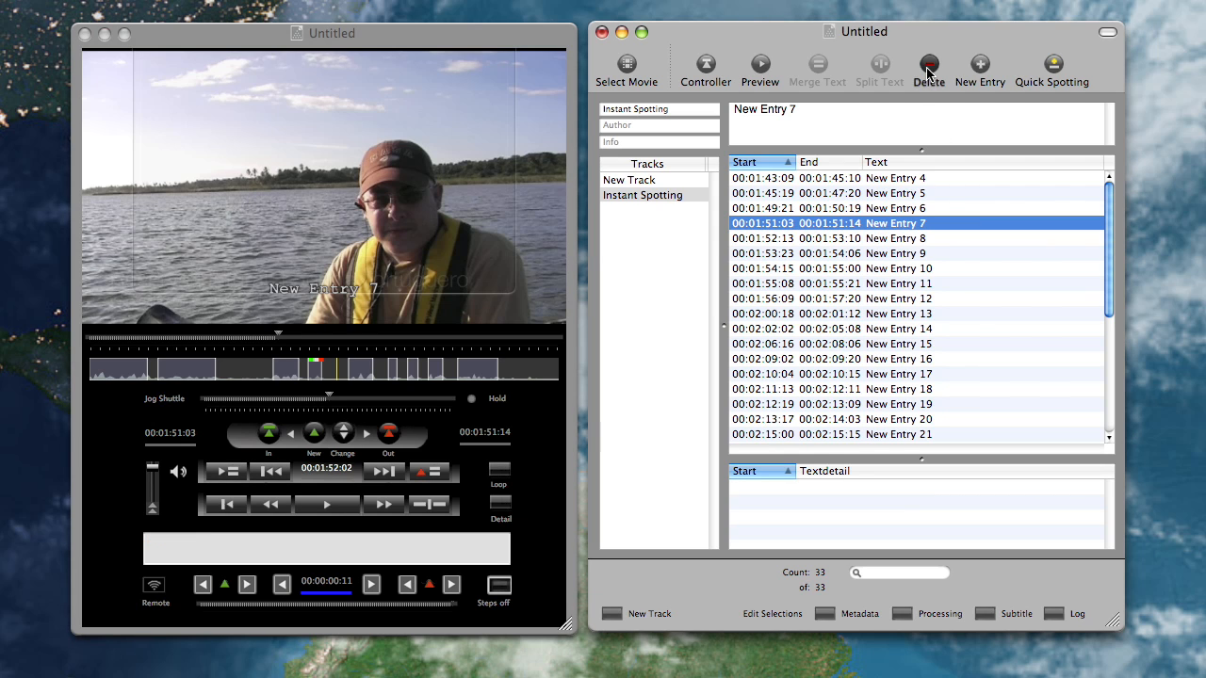
# - Extend New Entry 6 so that it ends at 00:01:52:00
pyautogui.click(946, 208)
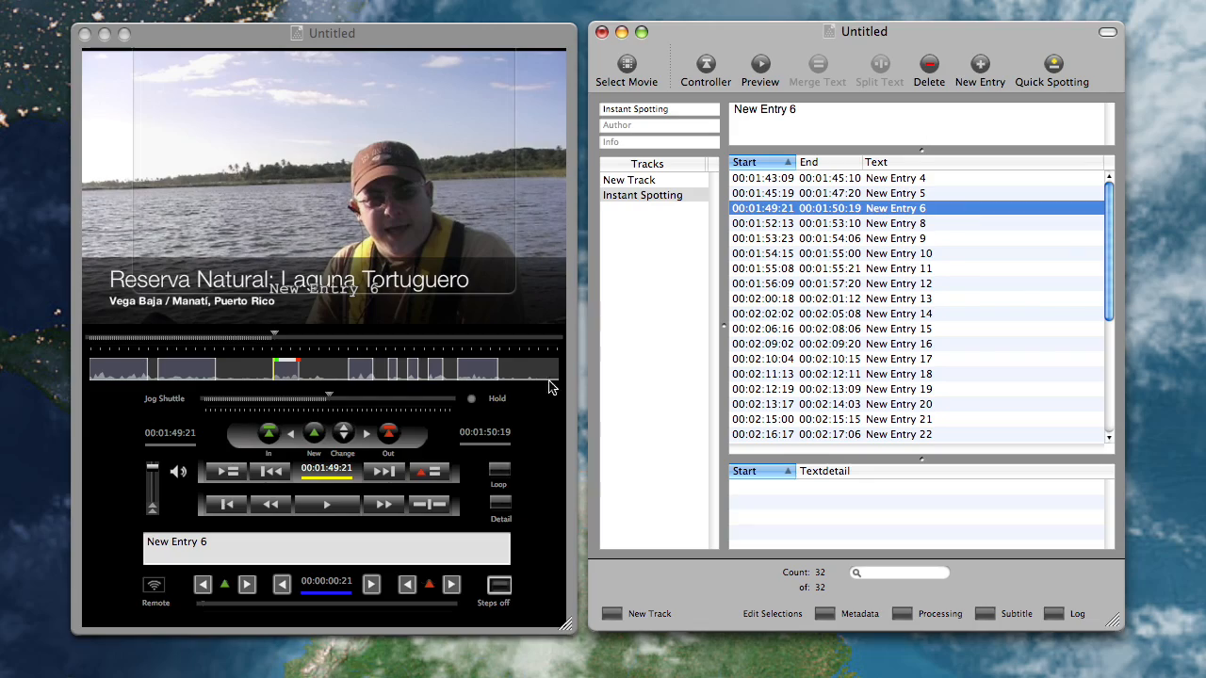
pyautogui.click(452, 586)
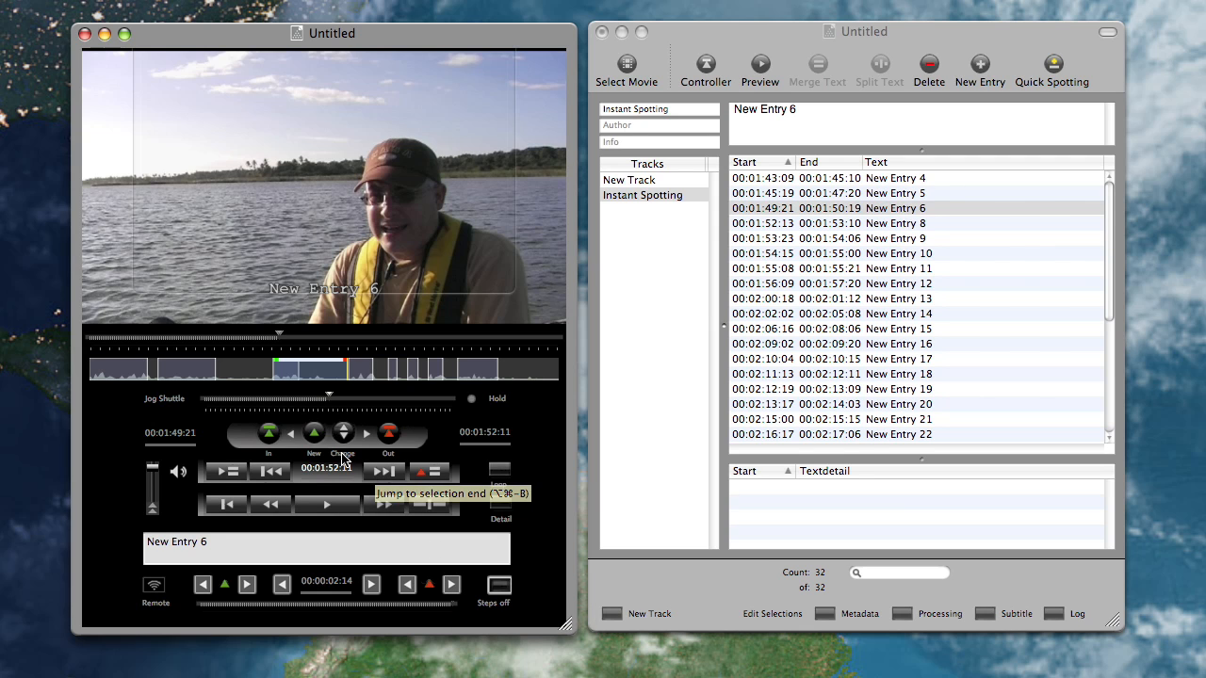
pyautogui.click(407, 585)
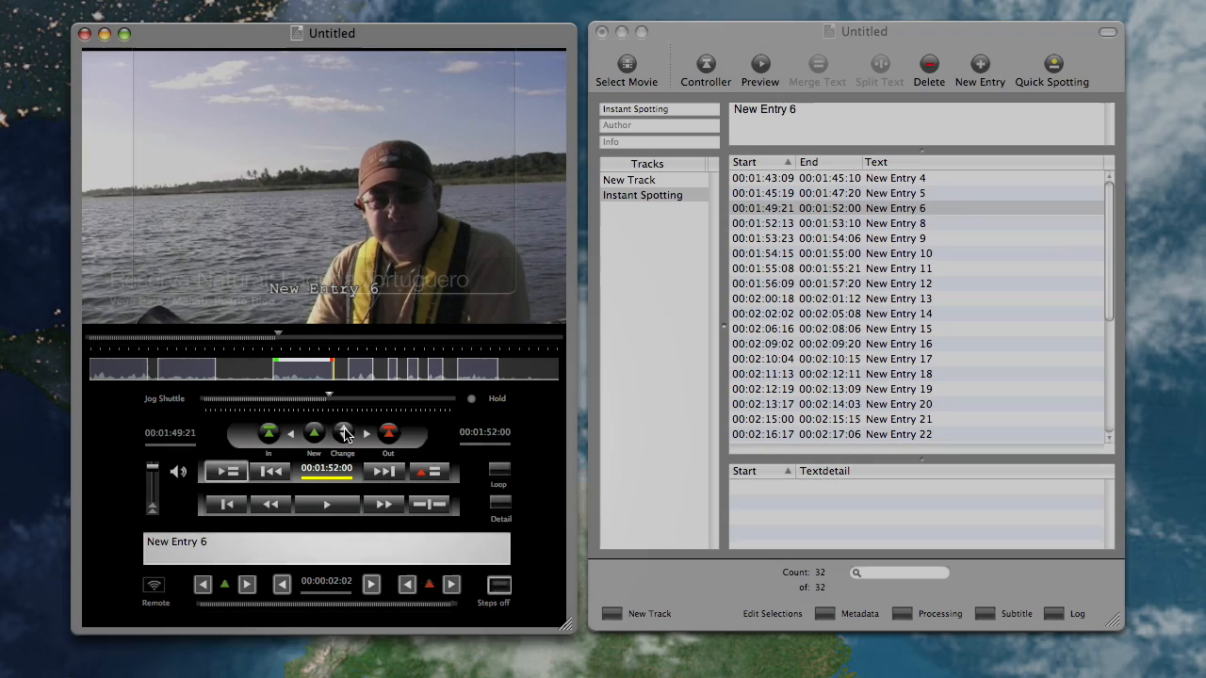
pyautogui.click(953, 208)
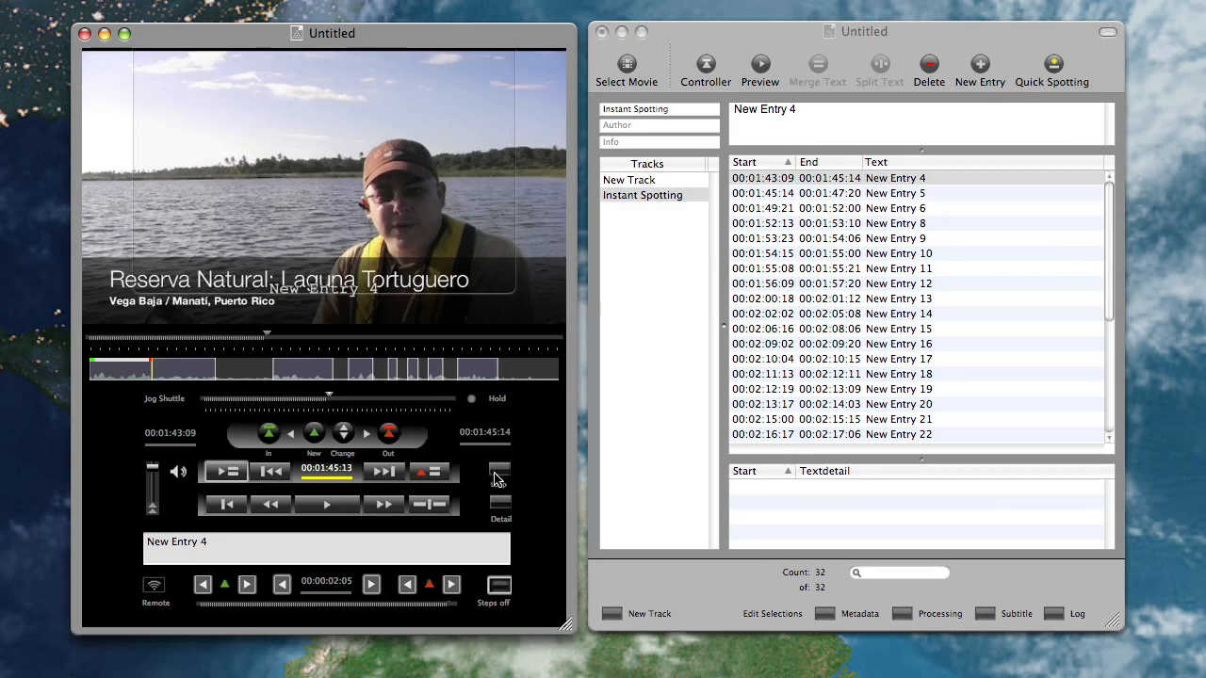
# - Turn on looping and replace the texts of New Entry 4 and 5 with "Esta es la Laguna Tortuguero" and "que se encuentra localizada entre el"
pyautogui.click(499, 472)
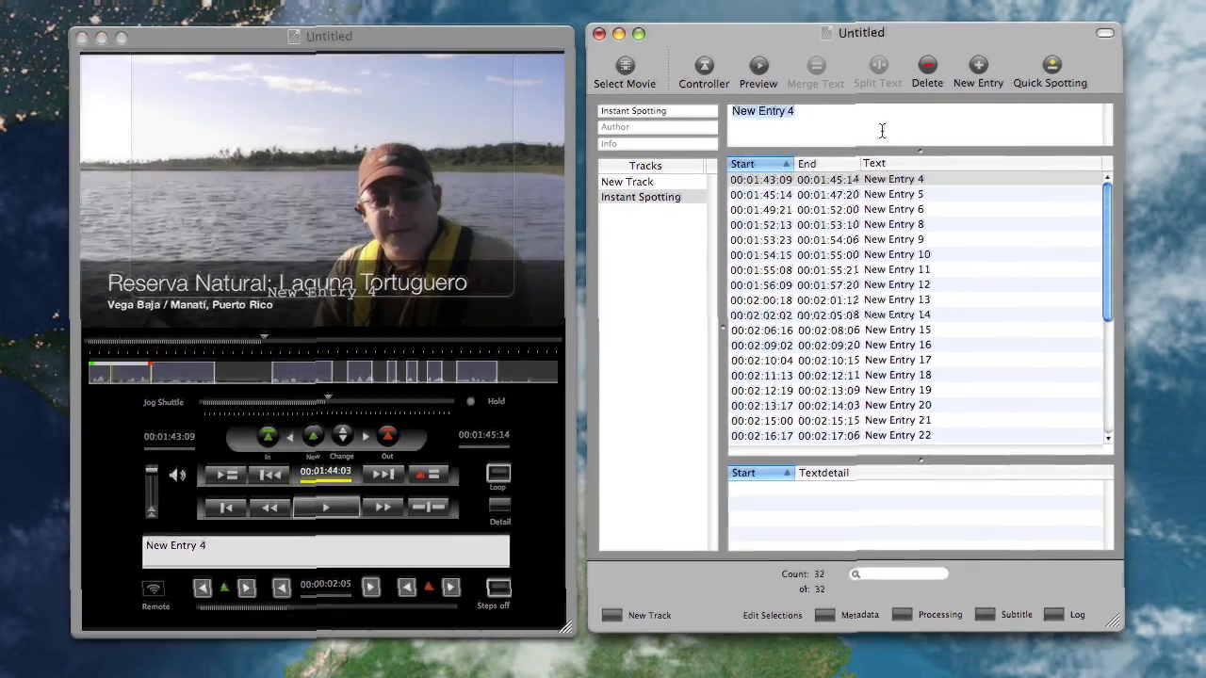
pyautogui.write('Esta es la Laguna Tortuguero')
pyautogui.press('Return')
pyautogui.write('que se encuentra localizada entre el')
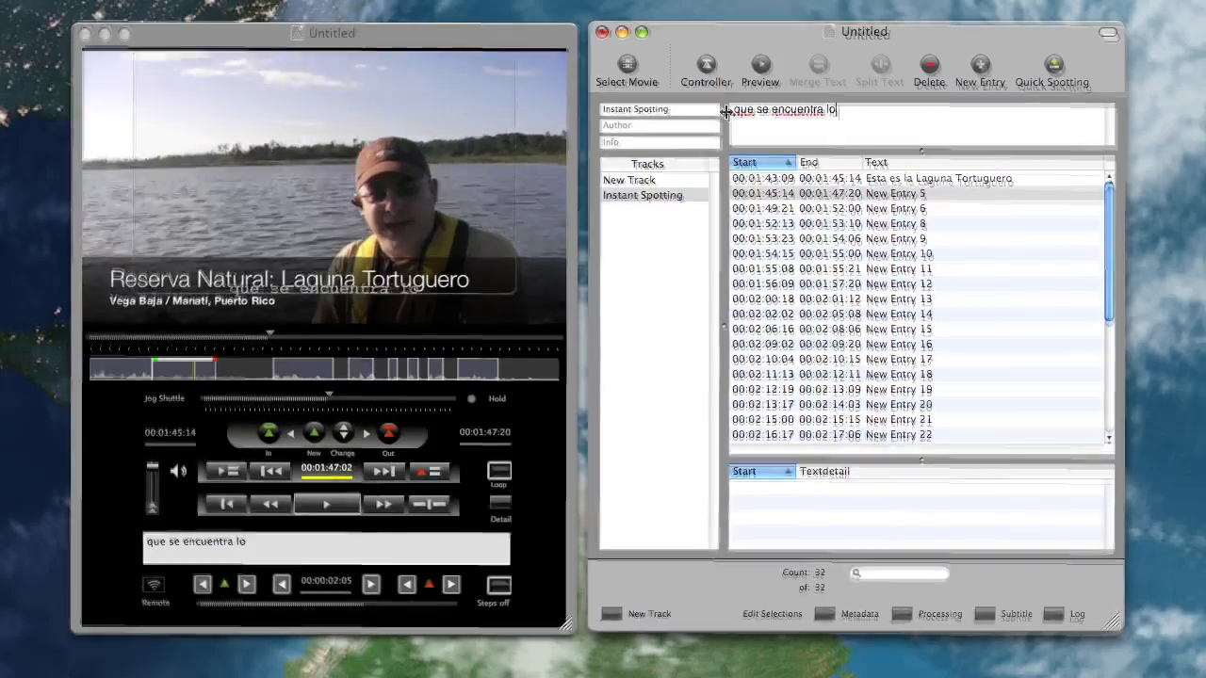
pyautogui.press('Return')
# - Start New Entry 6 at 00:01:47:20 and replace its text with "municipio de Vega Baja y Manatí."
pyautogui.click(353, 480)
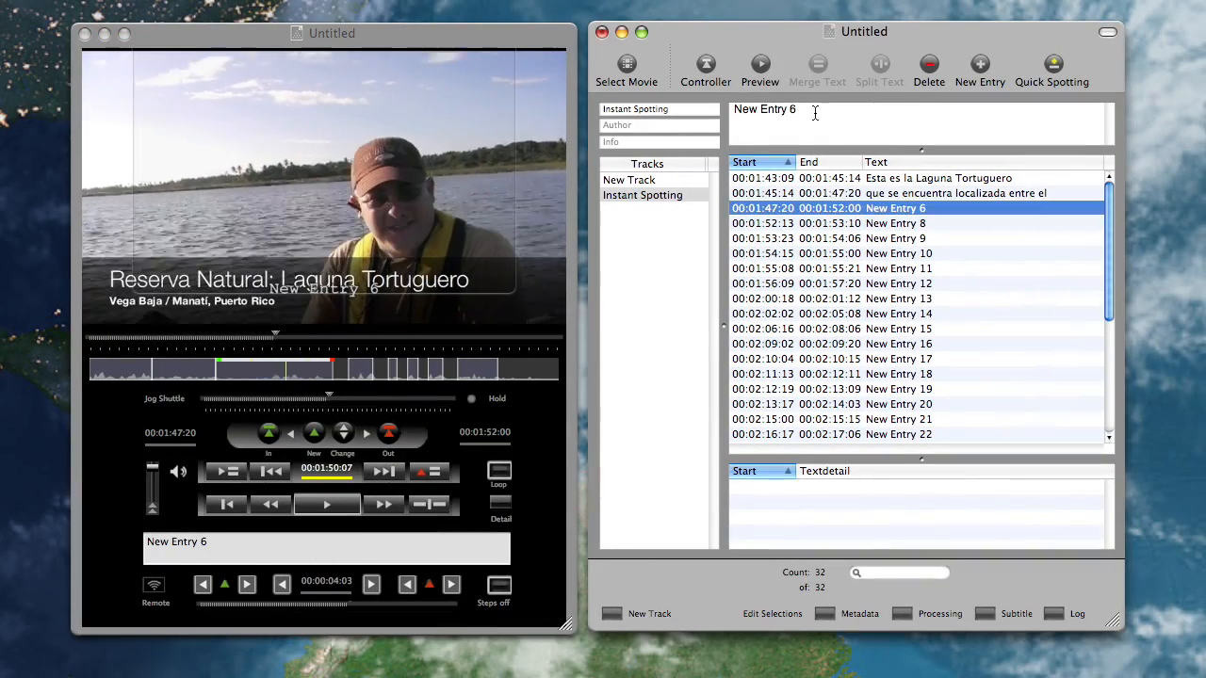
pyautogui.write('municipio de Vega Baja y Manatí.')
pyautogui.press('Return')
# - Replace the texts of New Entry 8, 9 and 10 with "Es el cuerpo", "de" and "agua"
pyautogui.write('Es el cuerpo')
pyautogui.press('Return')
pyautogui.write('de')
pyautogui.press('Return')
pyautogui.write('agua')
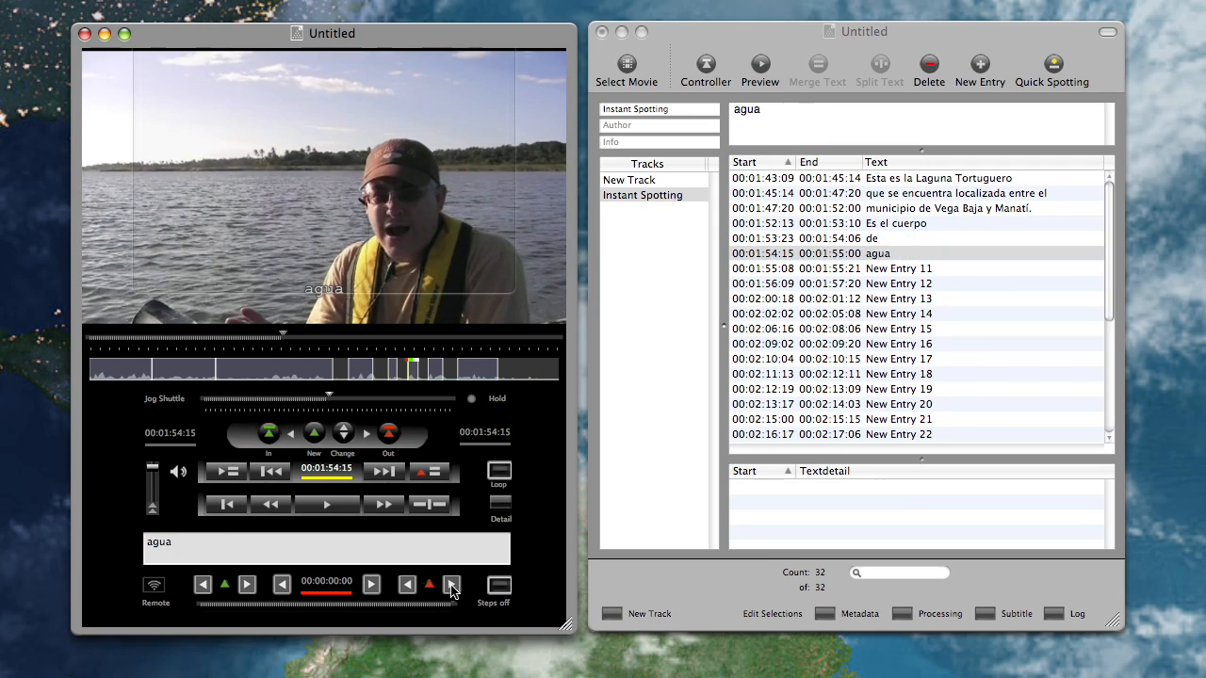
pyautogui.press('Return')
# - Retime the "agua" entry to run from 00:01:54:11 to 00:01:55:04
pyautogui.click(330, 506)
pyautogui.click(452, 587)
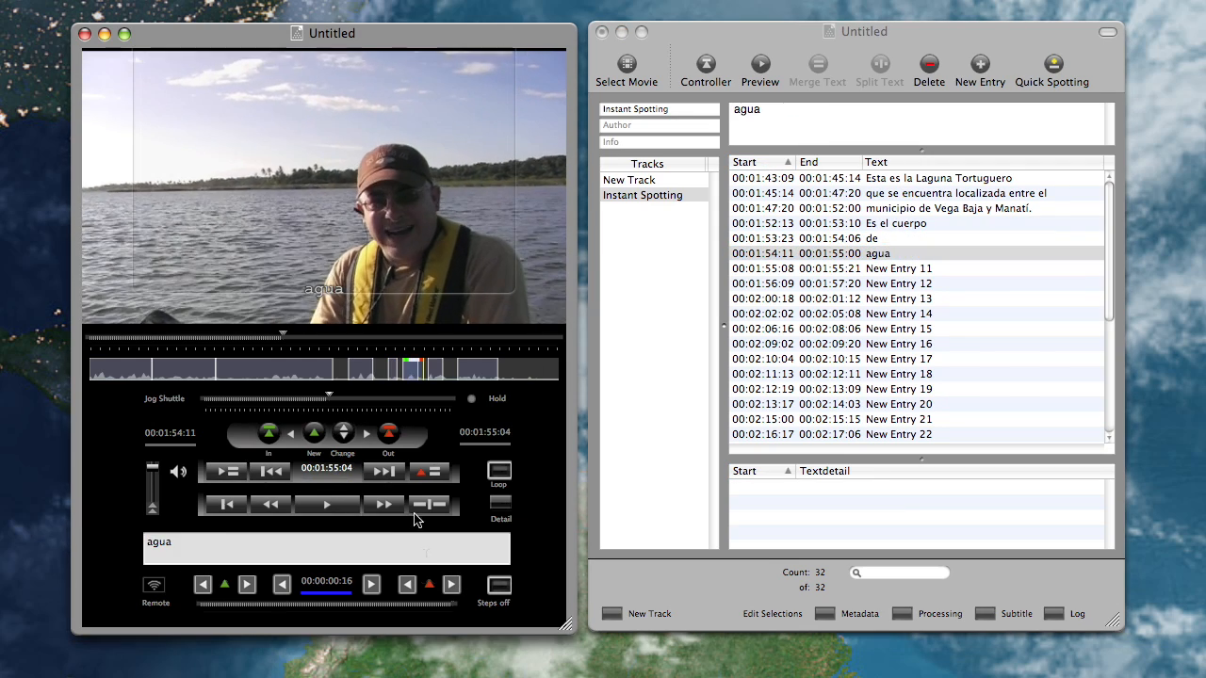
# - Replace New Entry 11's text with "natural" and set its times to 00:01:55:05 and 00:01:56:03
pyautogui.click(964, 272)
pyautogui.write('natural')
pyautogui.press('Return')
pyautogui.click(453, 591)
pyautogui.click(343, 436)
# - Retime New Entry 12 to run from 00:01:56:04 to 00:01:58:14
pyautogui.click(964, 284)
pyautogui.click(452, 590)
pyautogui.click(350, 436)
pyautogui.click(350, 506)
pyautogui.click(203, 585)
pyautogui.click(349, 505)
# - Replace New Entry 12's text with "de mayor tamaño en Puerto Rico."
pyautogui.click(997, 283)
pyautogui.write('de mayor tamaño en Puerto Rico.')
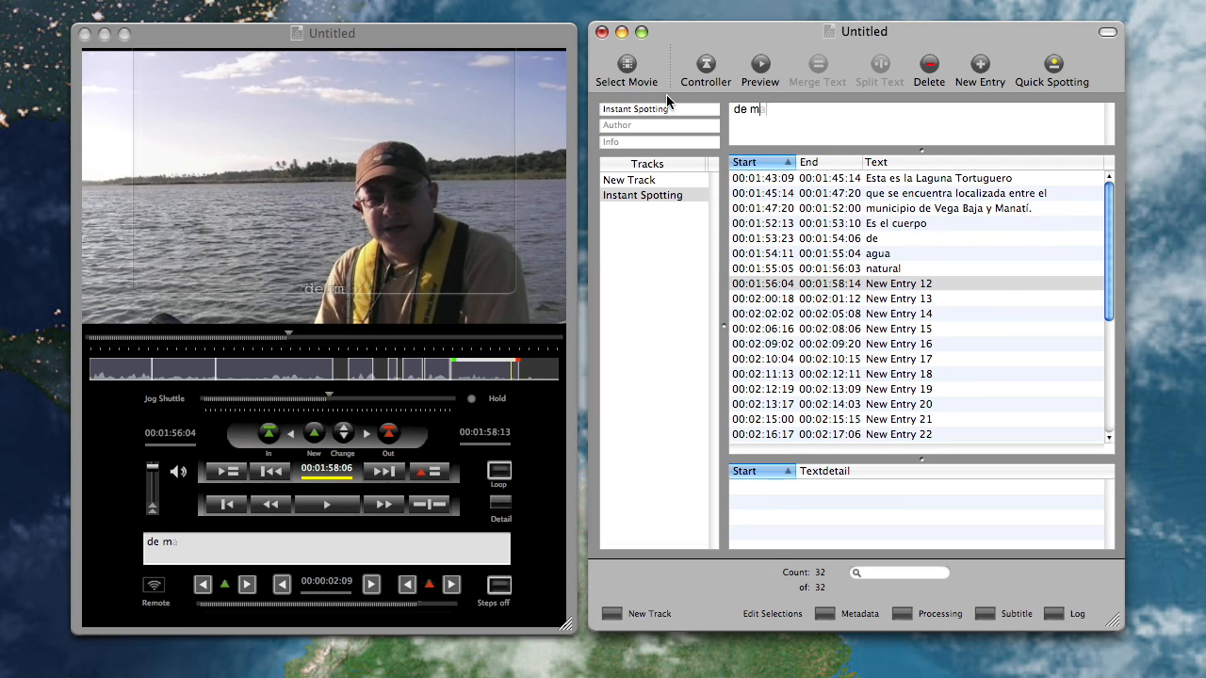
pyautogui.press('Return')
# - Select all entries in the track and set their horizontal alignment to Left in the subtitle settings
pyautogui.press('super+a')
pyautogui.click(985, 615)
pyautogui.click(945, 656)
pyautogui.click(940, 670)
# - Select the first three entries, set their vertical alignment to Top in the subtitle settings, and close those settings
pyautogui.click(988, 284)
pyautogui.click(959, 179)
pyautogui.click(958, 194)
pyautogui.click(964, 208)
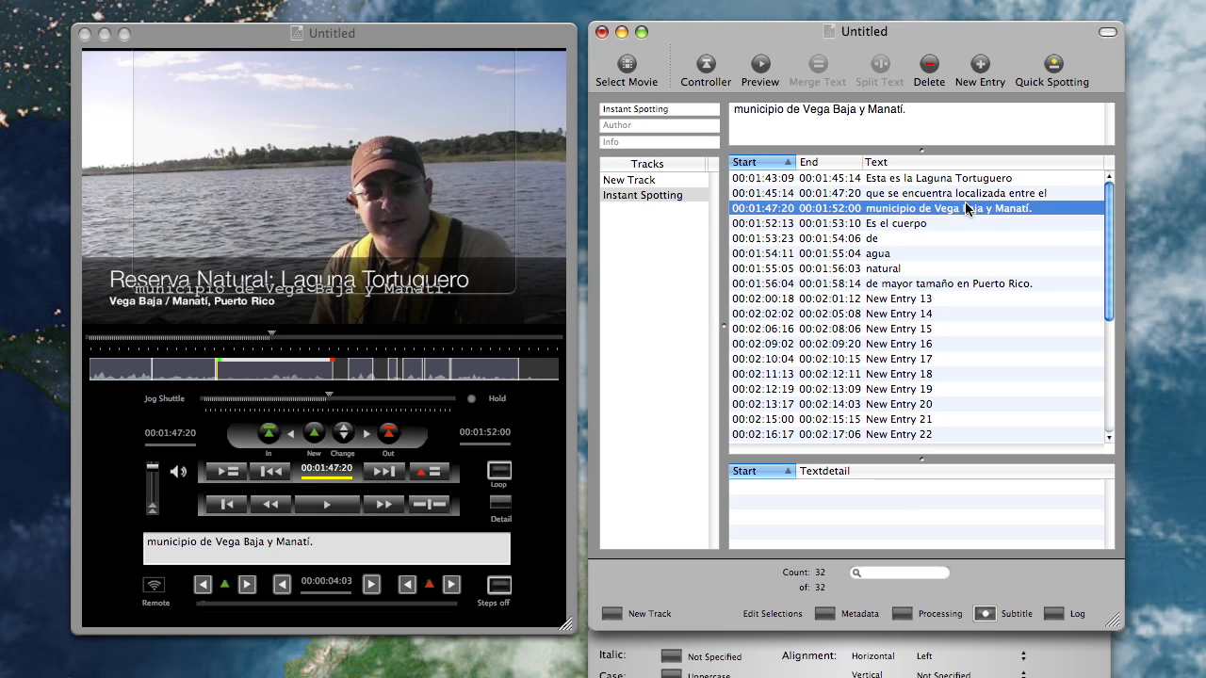
pyautogui.click(972, 224)
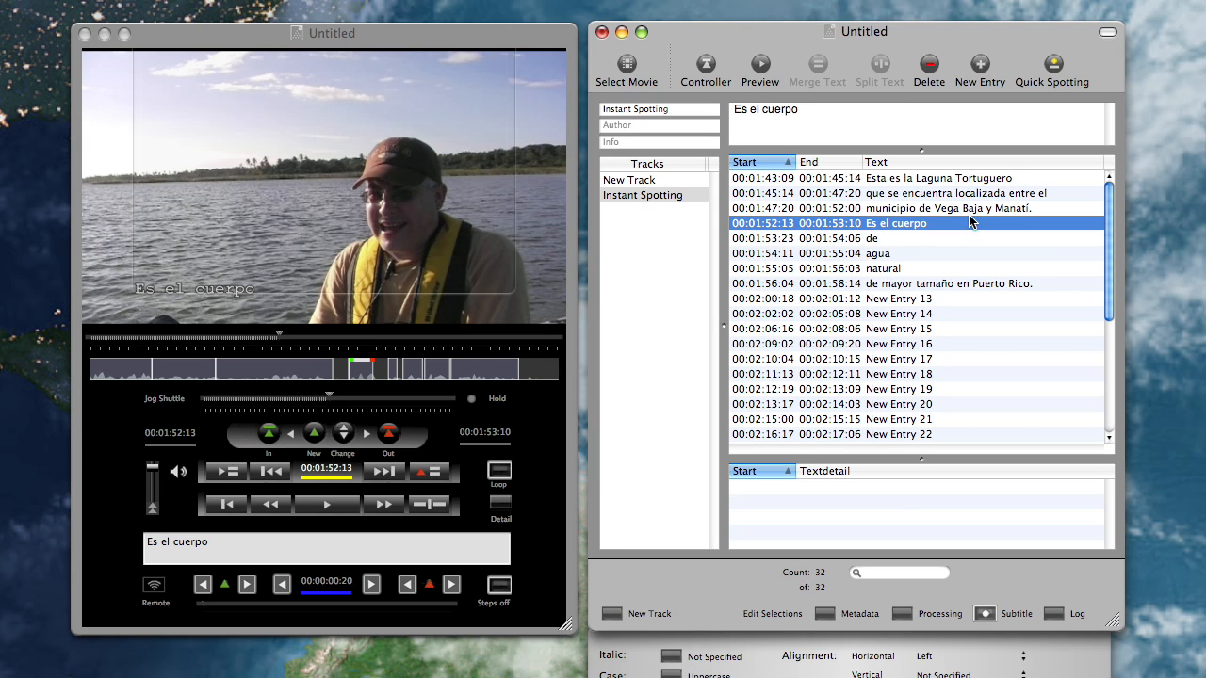
pyautogui.click(972, 208)
pyautogui.keyDown('shift'); pyautogui.click(972, 179); pyautogui.keyUp('shift')
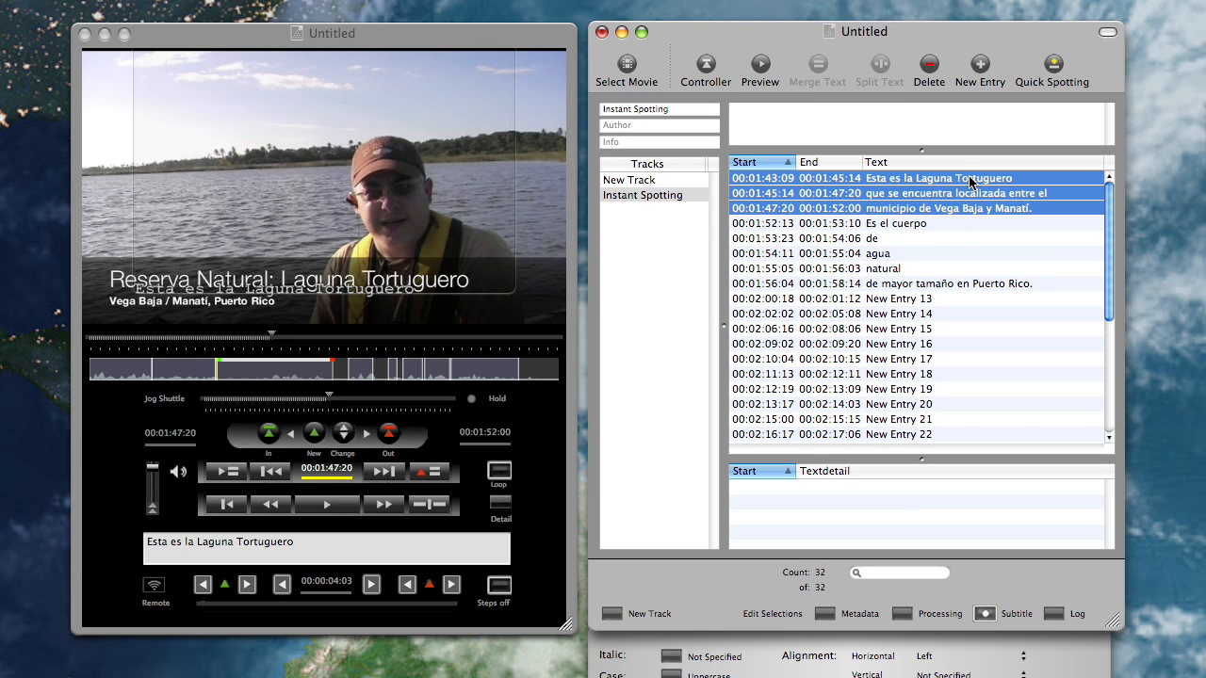
pyautogui.click(960, 675)
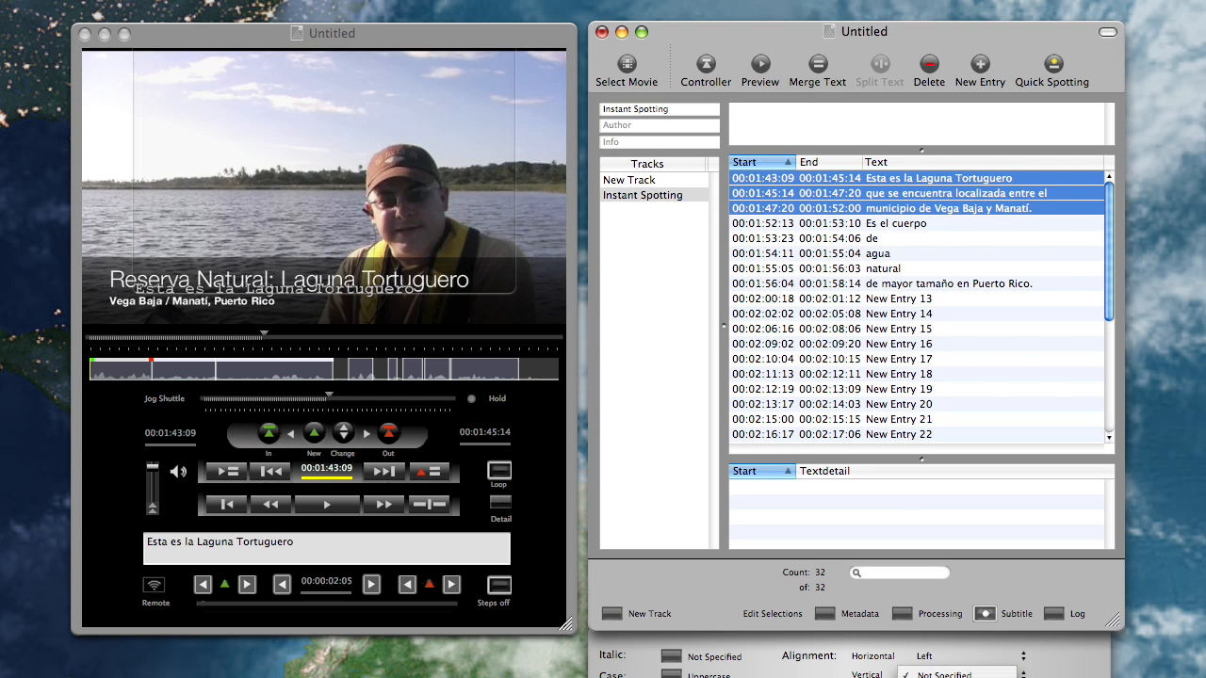
pyautogui.moveTo(845, 32); pyautogui.dragTo(855, 0)
pyautogui.click(945, 449)
pyautogui.click(947, 462)
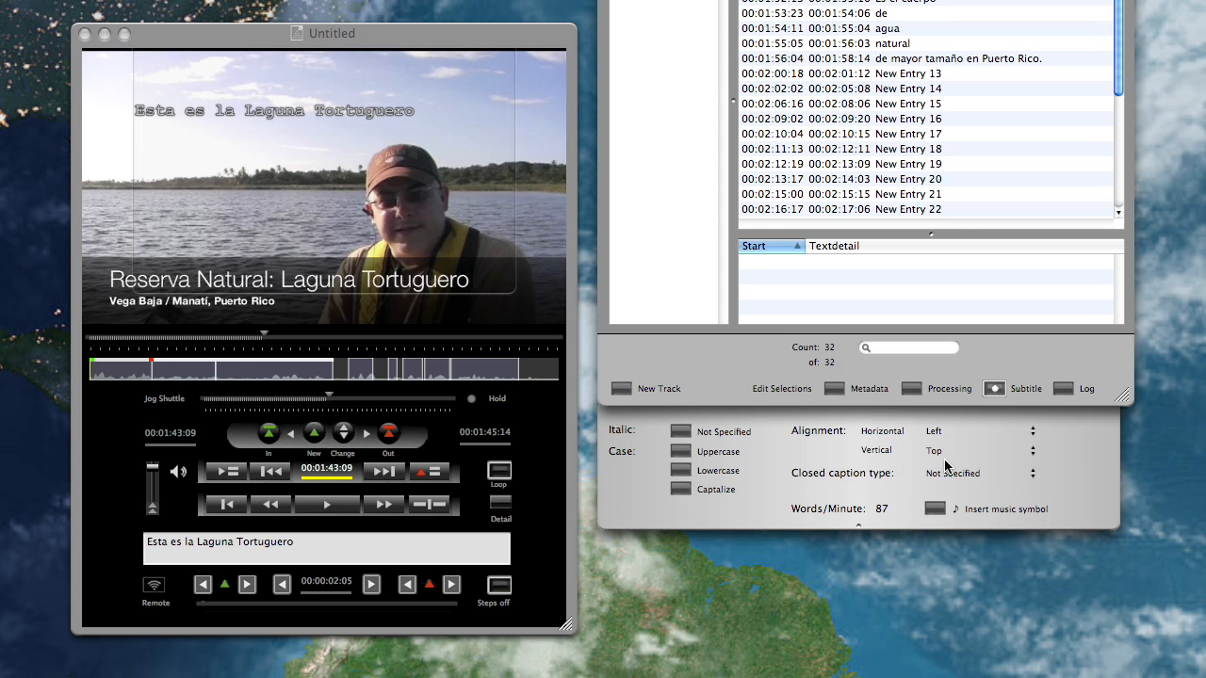
pyautogui.moveTo(843, 0); pyautogui.dragTo(837, 25)
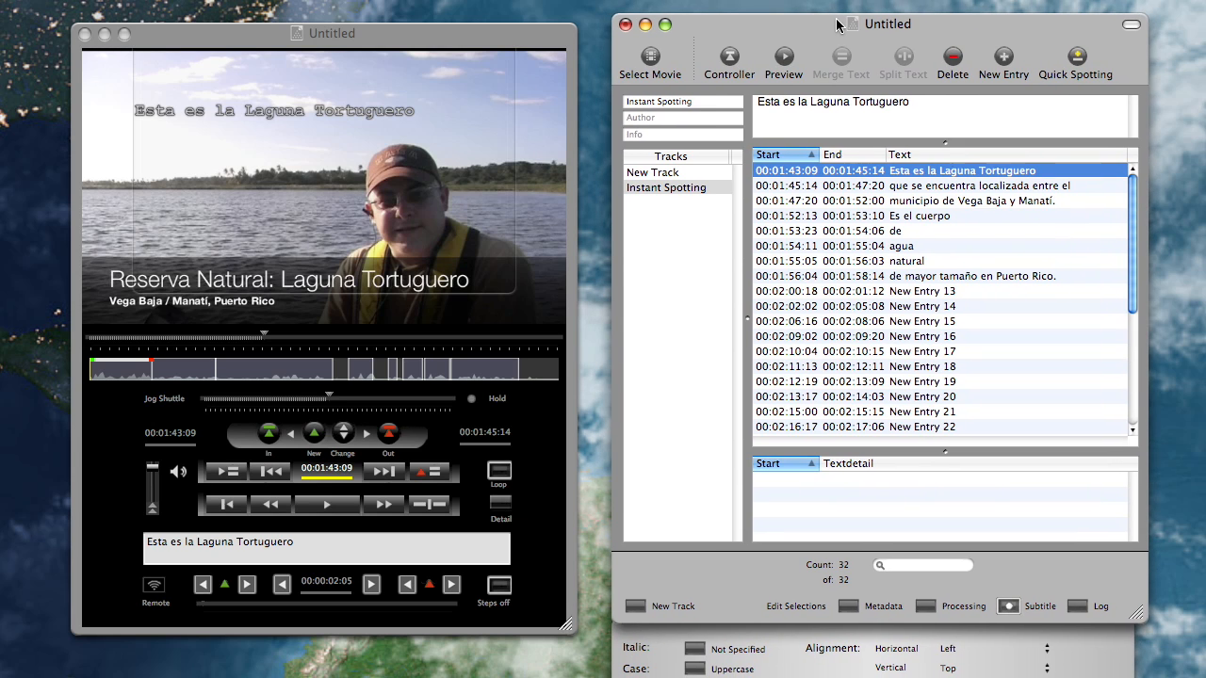
pyautogui.click(1008, 605)
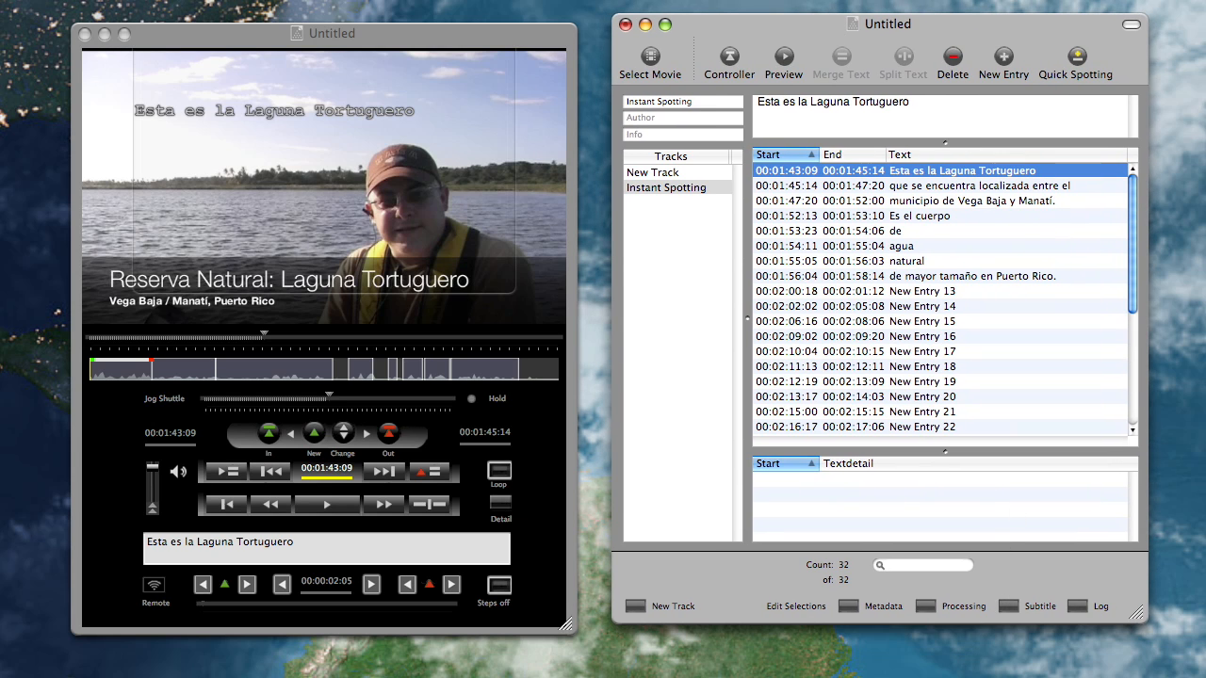
# - Go through the entries from "que se encuentra localizada entre el" to "de mayor tamaño en Puerto Rico." and check their placement on the video
pyautogui.click(966, 186)
pyautogui.click(959, 199)
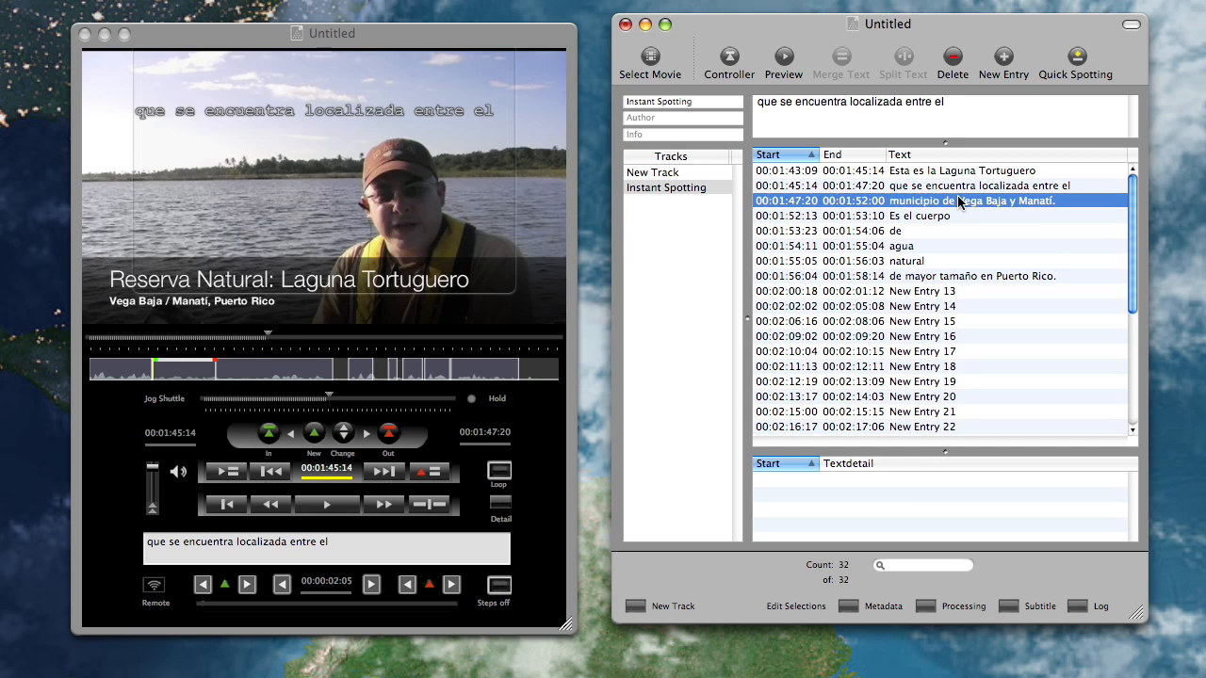
pyautogui.click(953, 216)
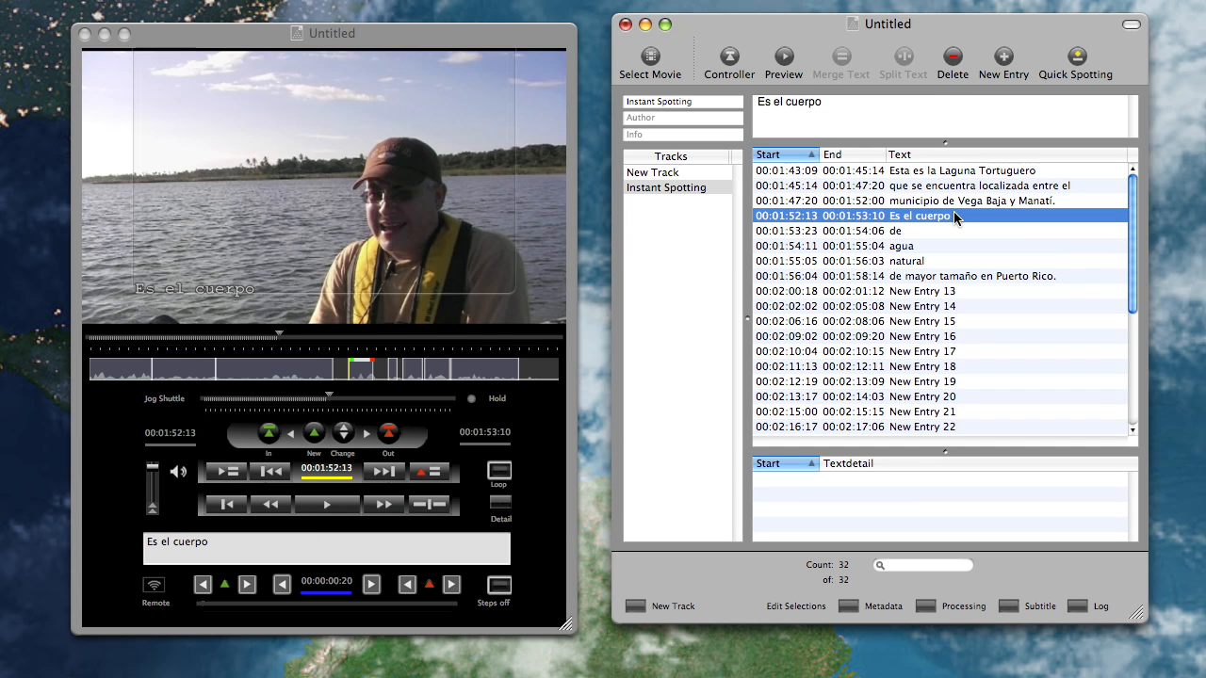
pyautogui.click(937, 231)
pyautogui.click(930, 245)
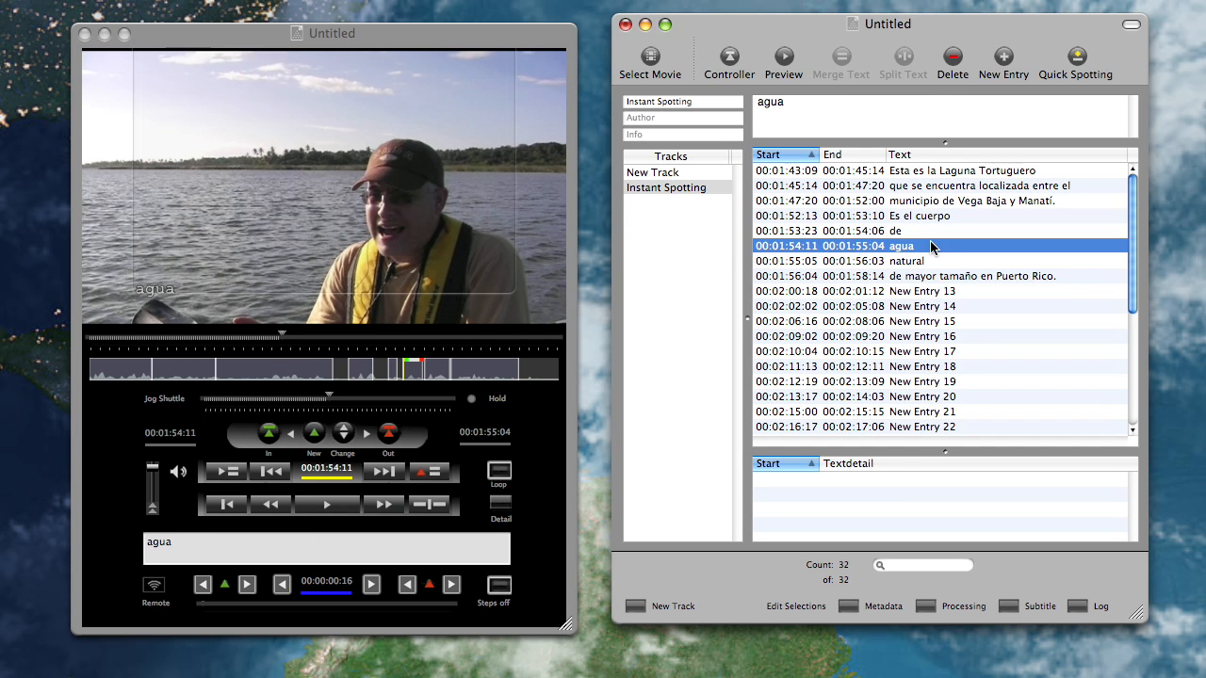
pyautogui.click(980, 263)
pyautogui.click(1044, 277)
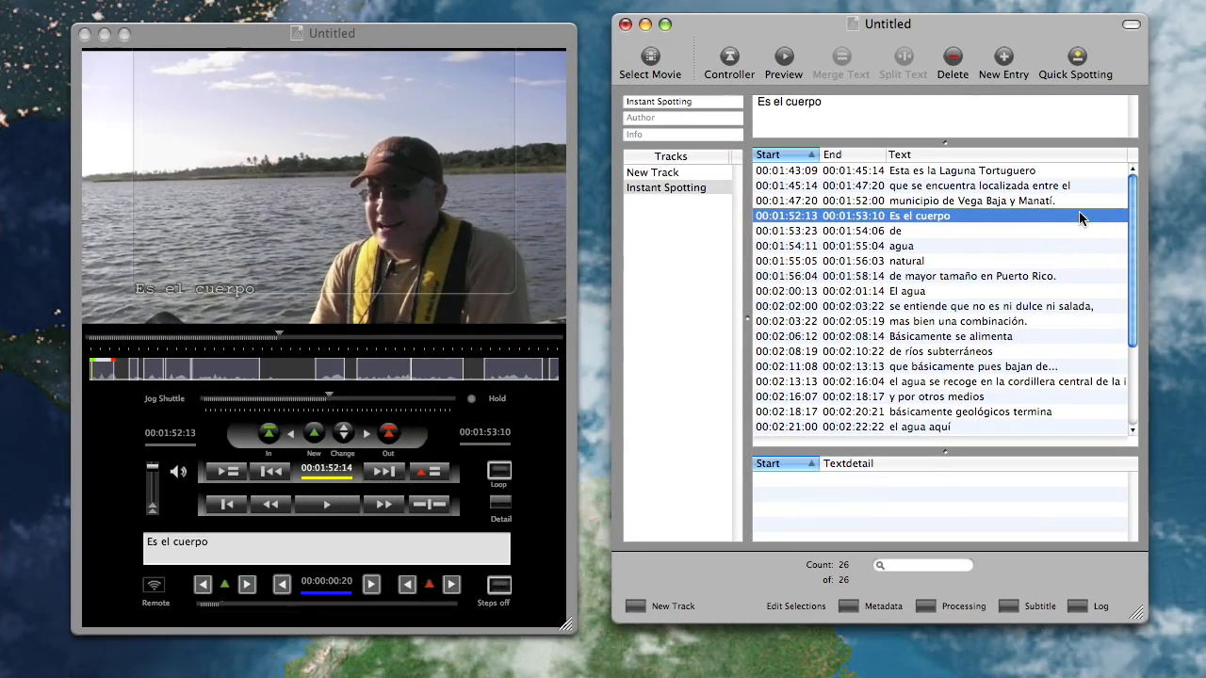
pyautogui.click(959, 231)
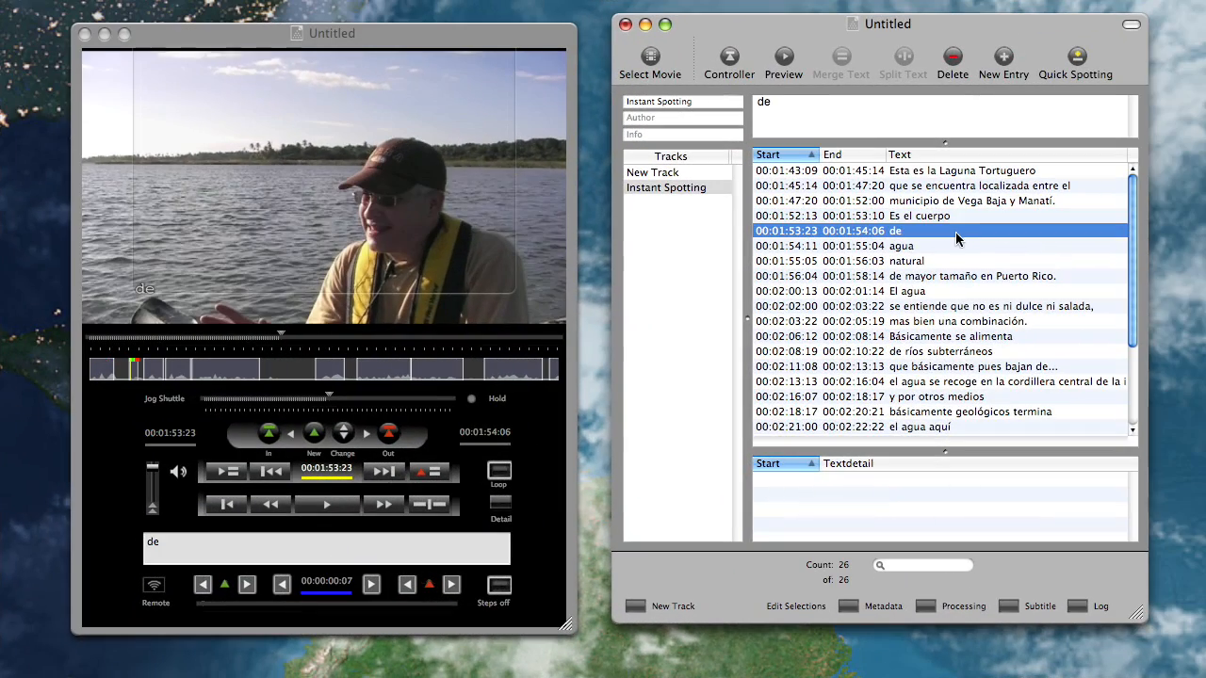
pyautogui.click(942, 247)
pyautogui.click(950, 260)
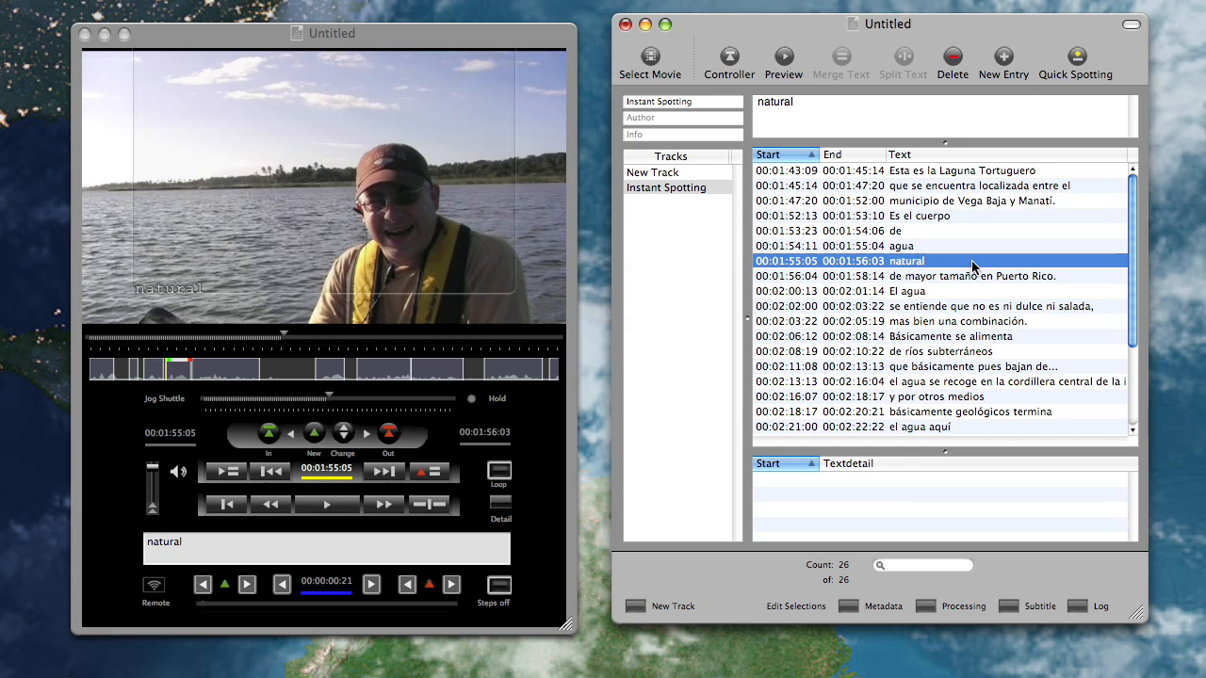
# - Play back the four fragments from "Es el cuerpo" to "natural" and merge them into one entry
pyautogui.click(959, 215)
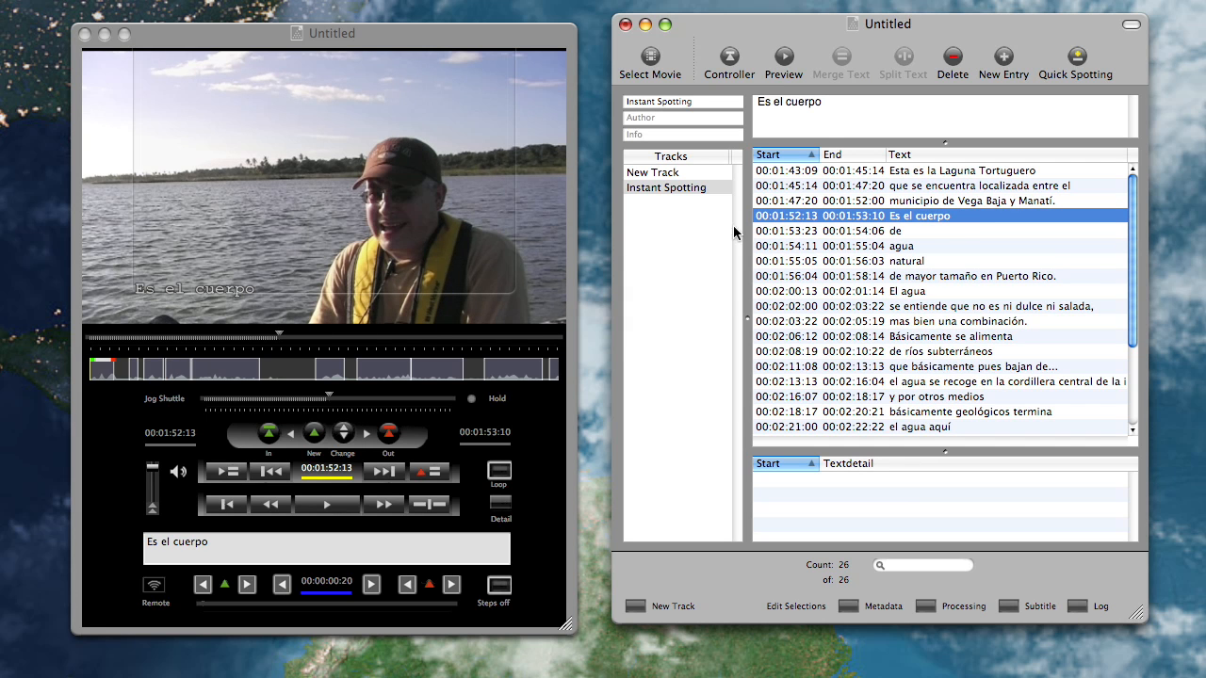
pyautogui.click(327, 505)
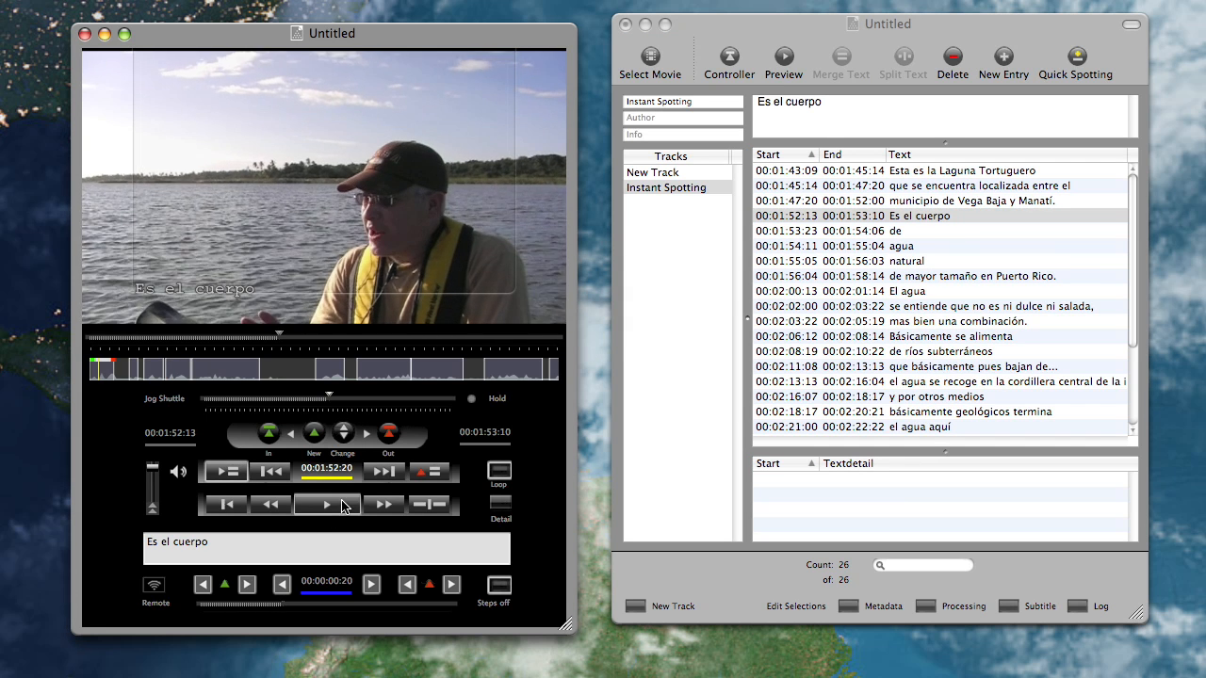
pyautogui.click(955, 236)
pyautogui.click(955, 233)
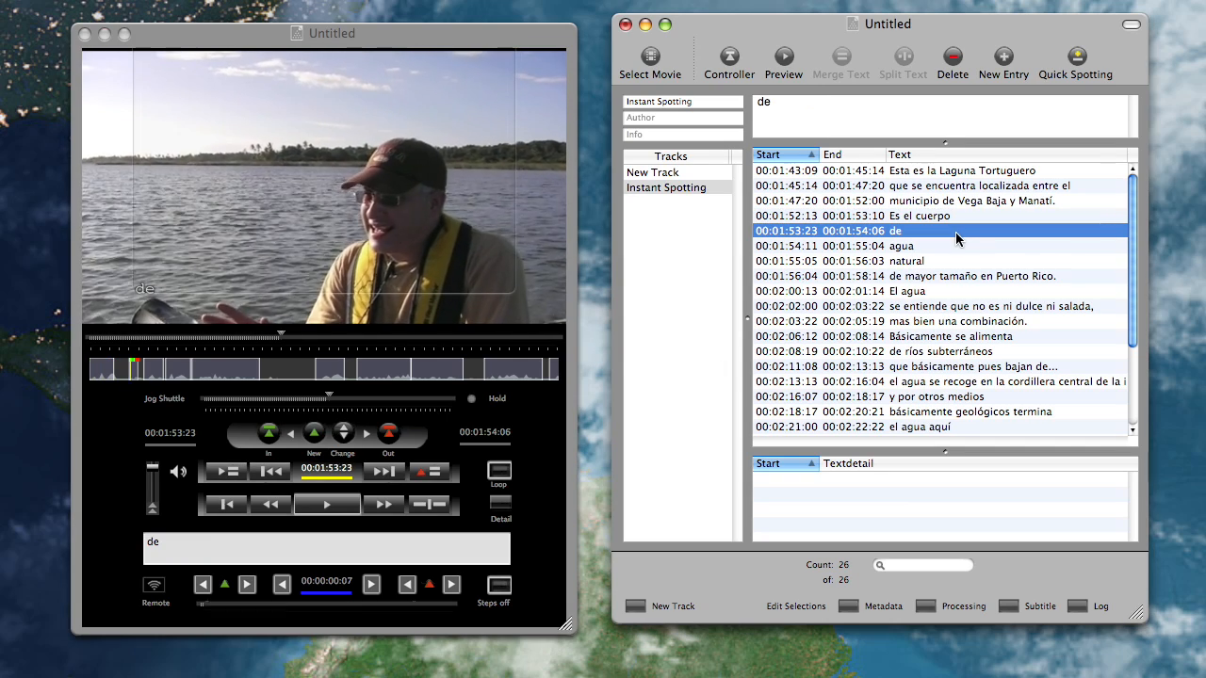
pyautogui.click(958, 246)
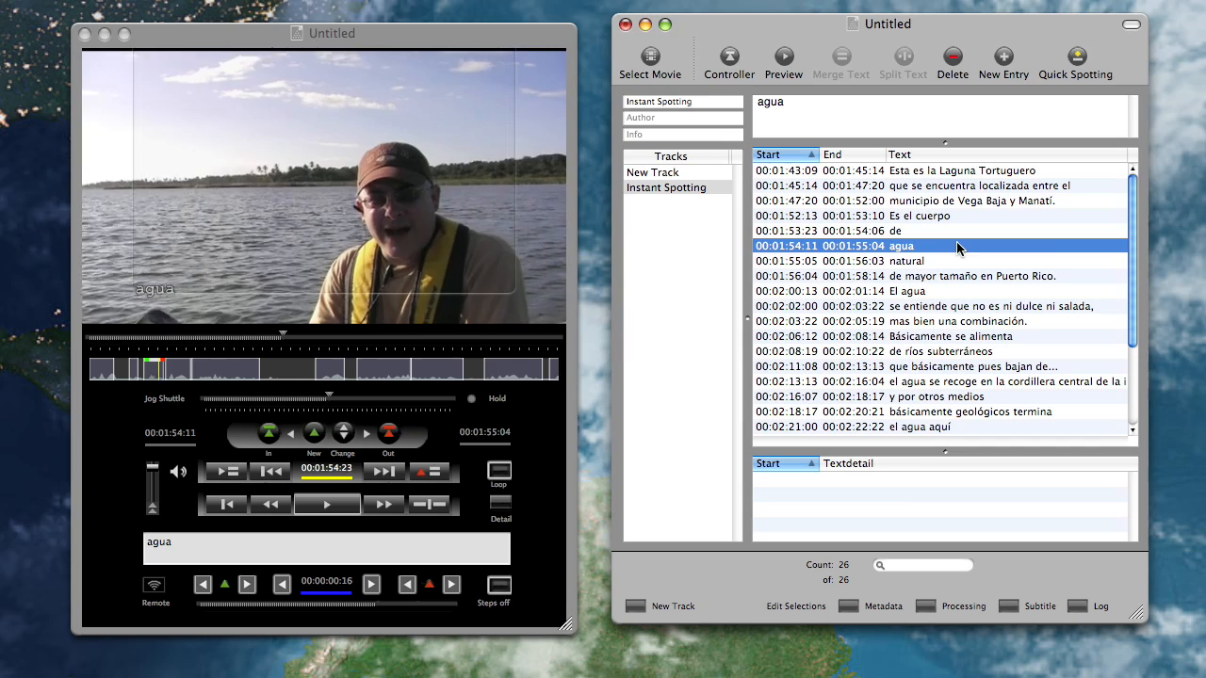
pyautogui.click(957, 262)
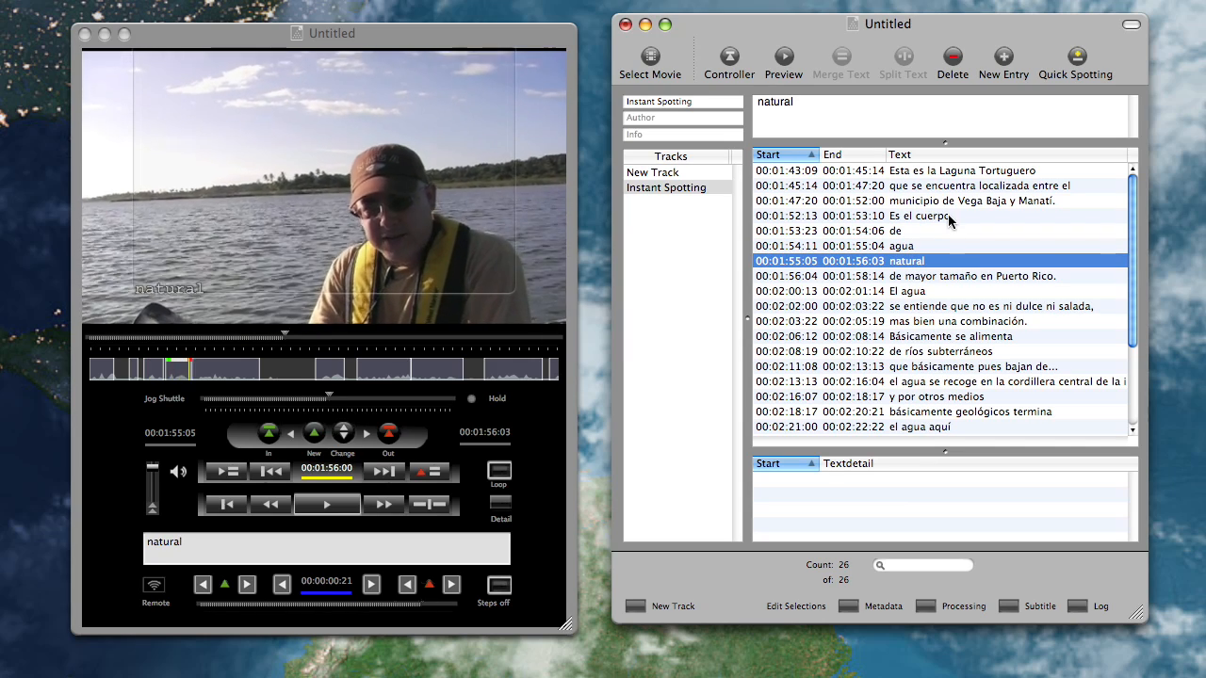
pyautogui.keyDown('shift'); pyautogui.click(949, 219); pyautogui.keyUp('shift')
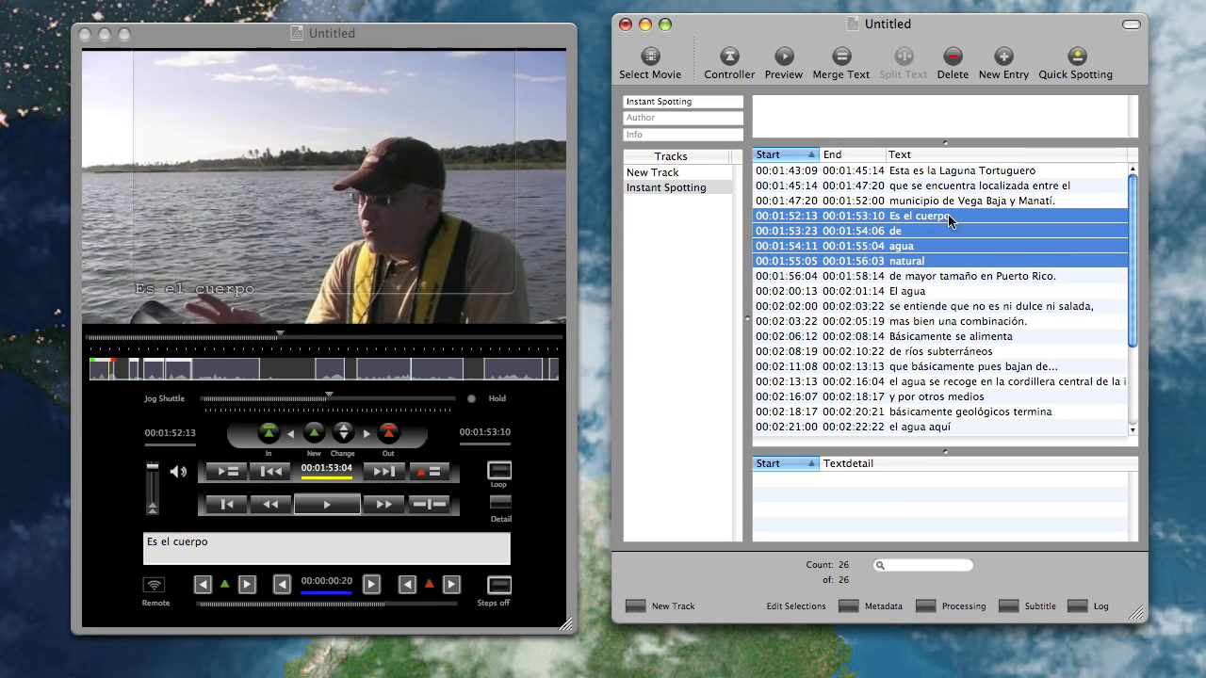
pyautogui.rightClick(963, 217)
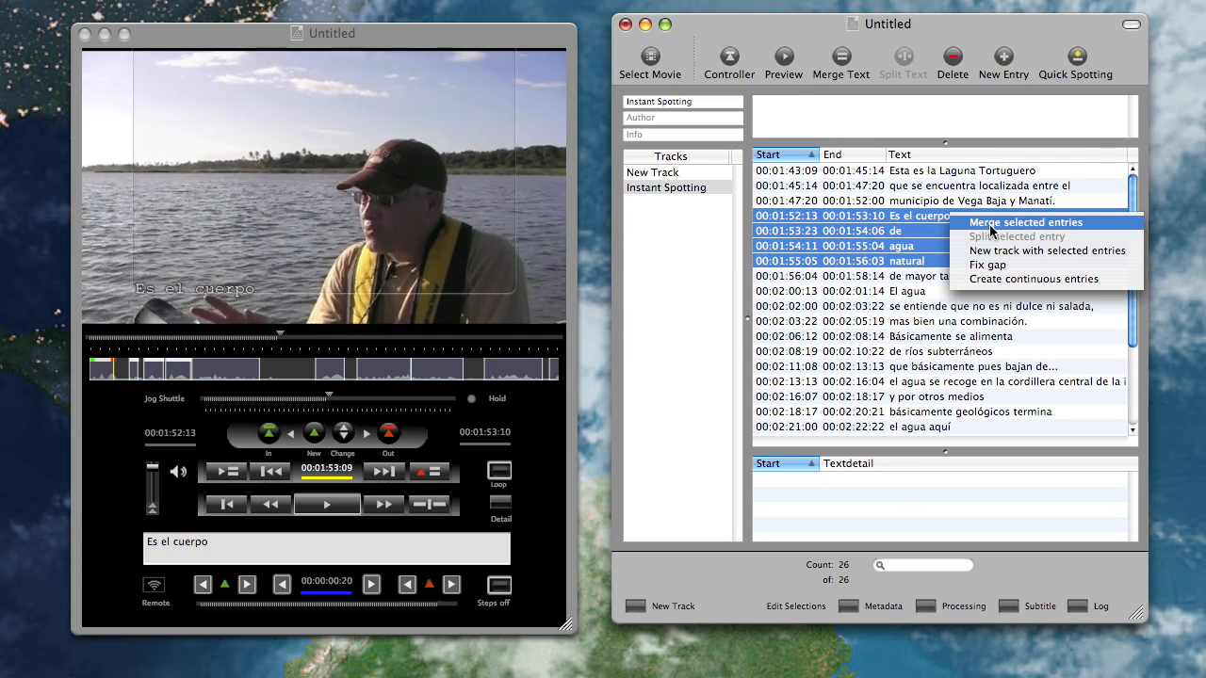
pyautogui.click(1046, 224)
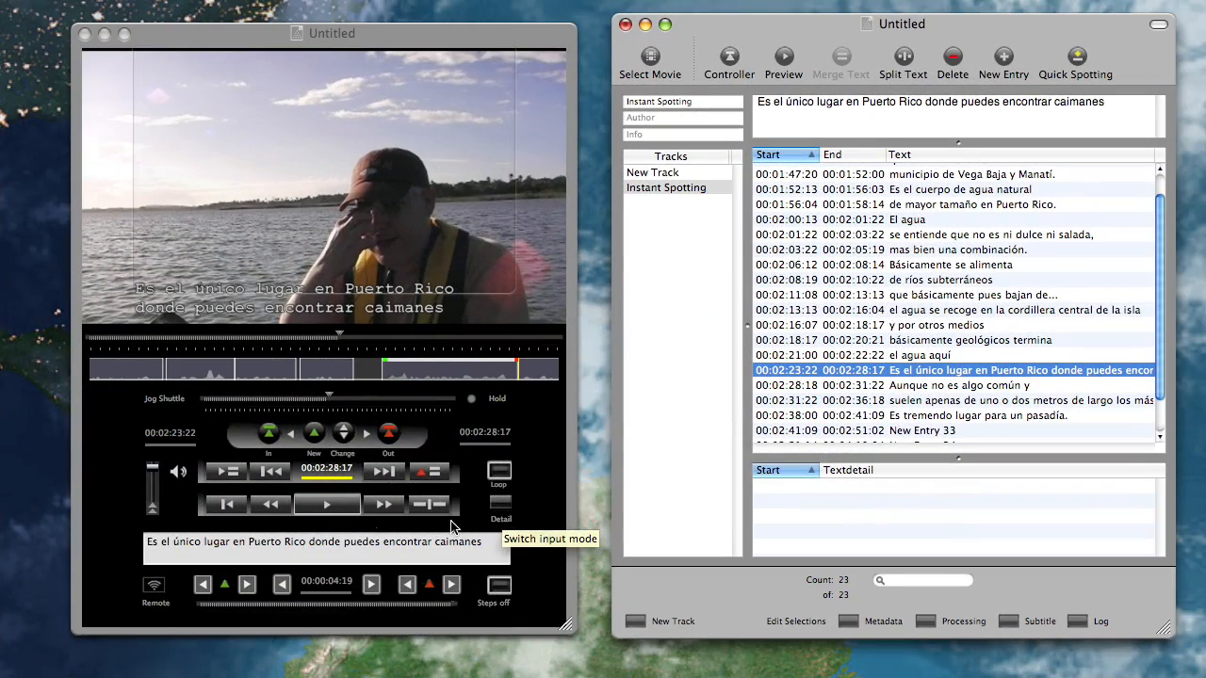
# - Play back the entry "Es el único lugar en Puerto Rico donde puedes encontrar caimanes" and split it at 00:02:25:08
pyautogui.click(339, 508)
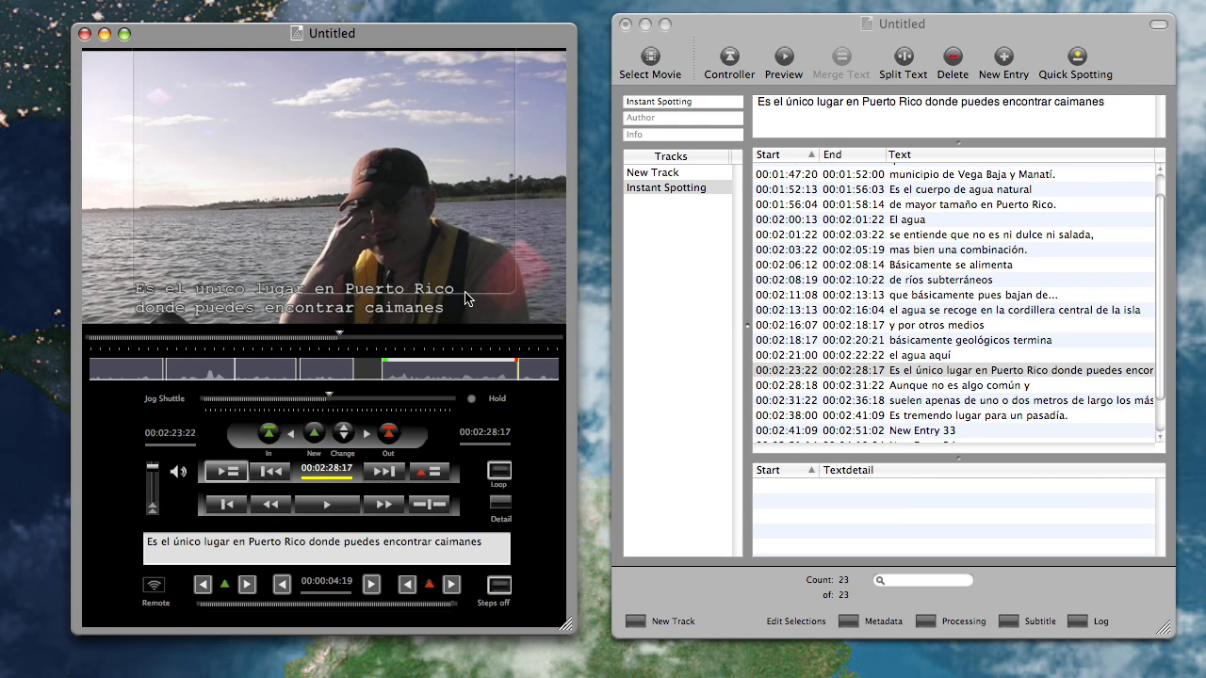
pyautogui.click(327, 506)
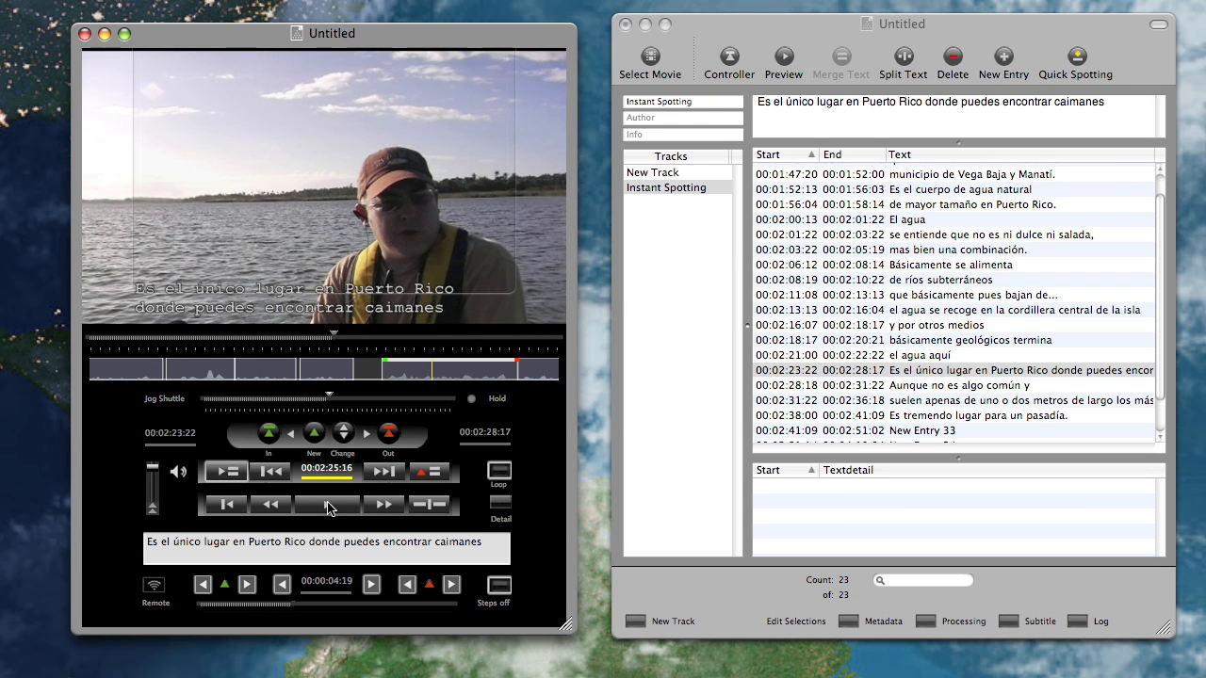
pyautogui.click(427, 382)
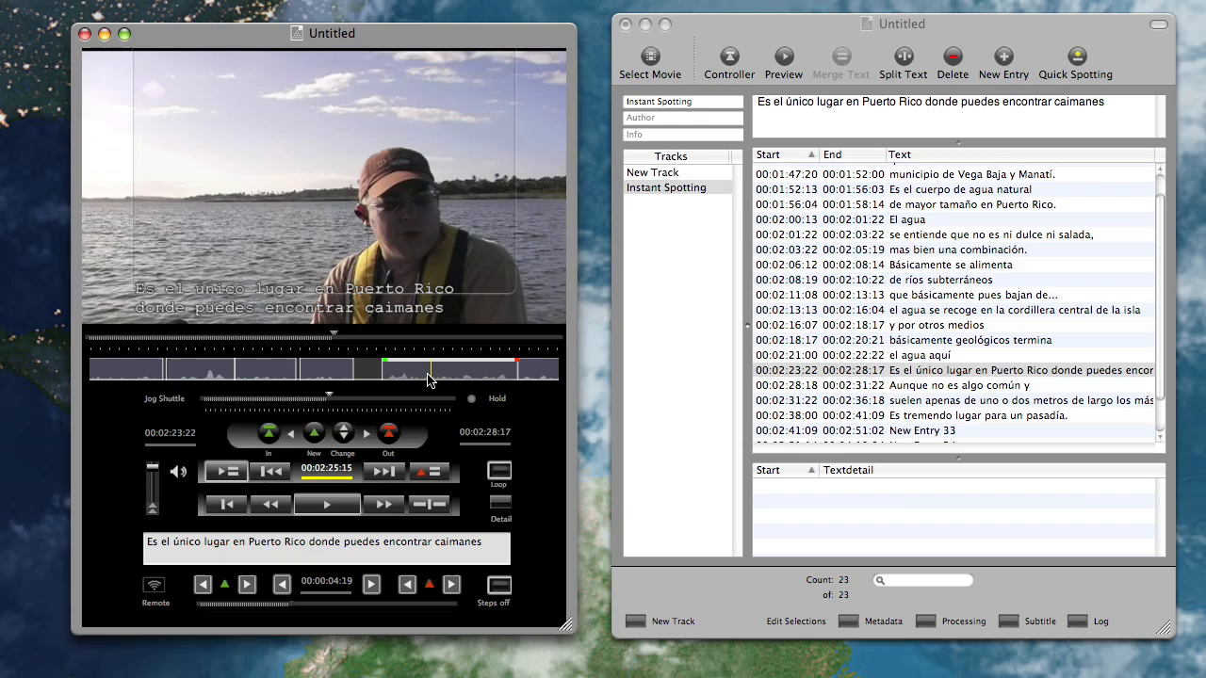
pyautogui.click(425, 379)
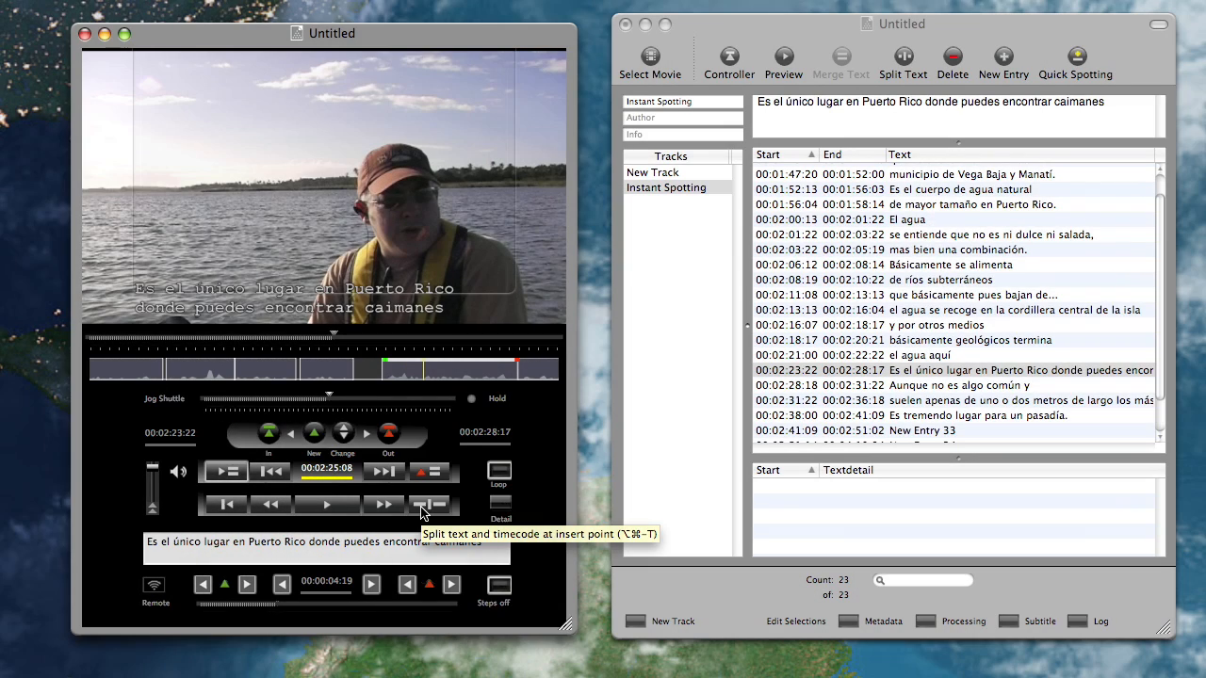
pyautogui.click(426, 506)
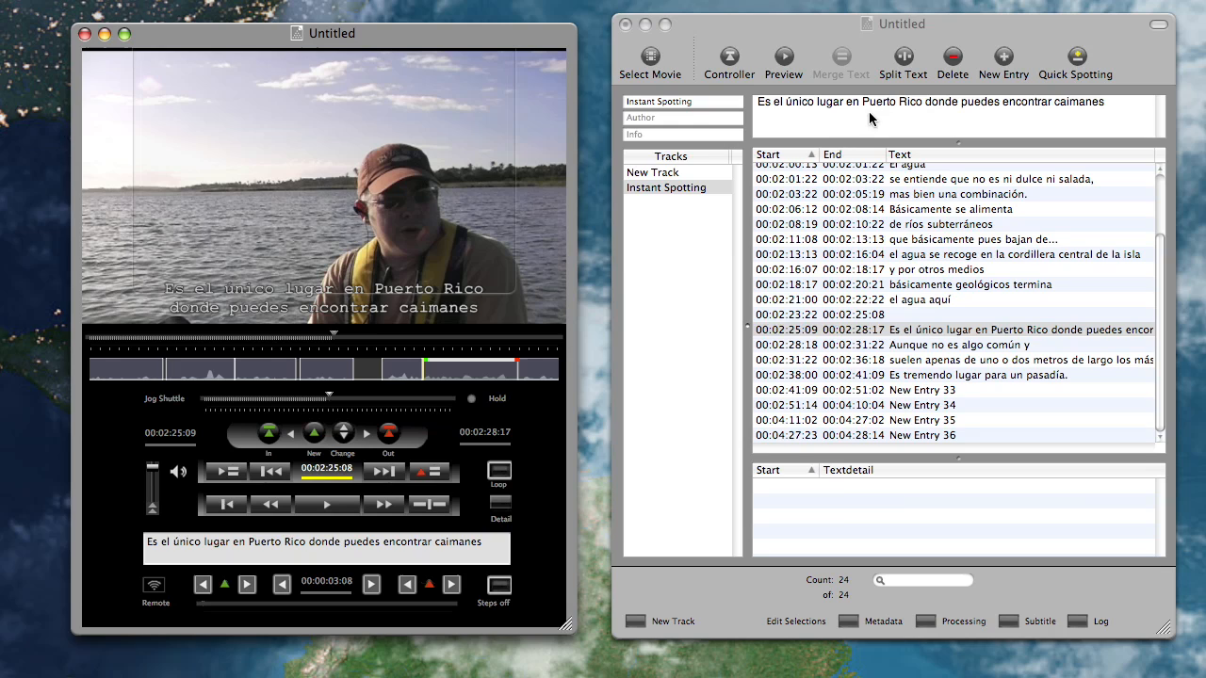
# - Move "Es el único lugar en Puerto Rico" from the second split entry into the empty first one and play both back
pyautogui.click(919, 105)
pyautogui.moveTo(924, 106); pyautogui.dragTo(735, 100)
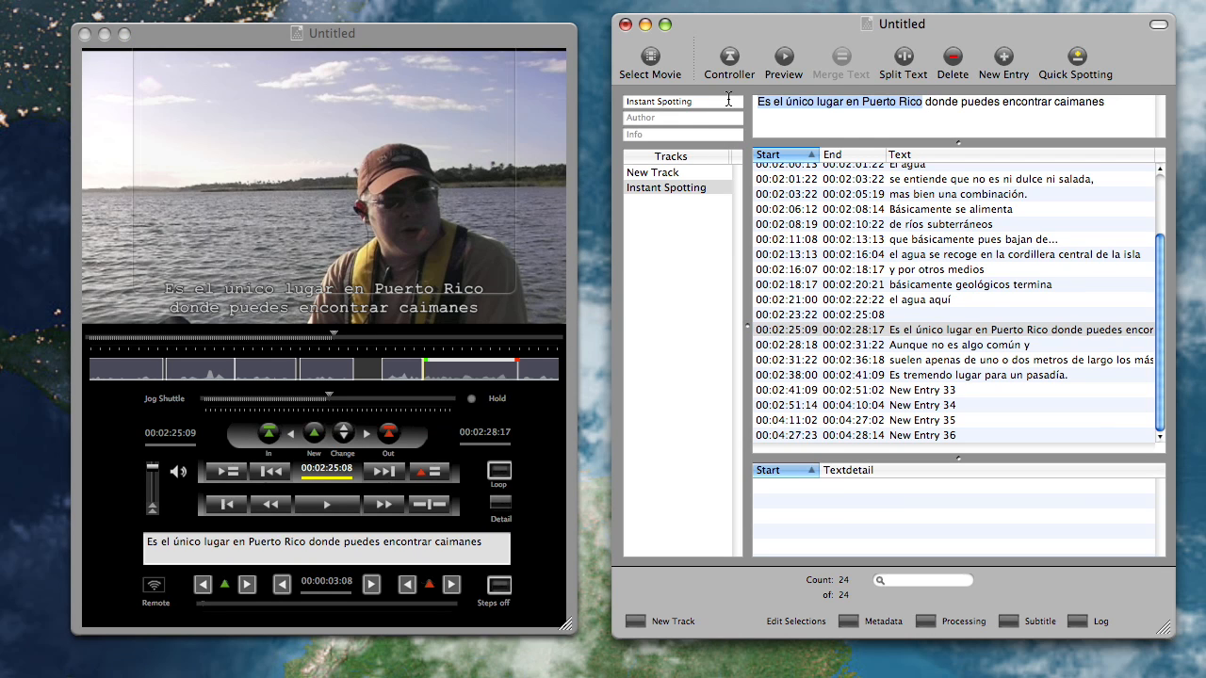
pyautogui.rightClick(813, 108)
pyautogui.click(841, 186)
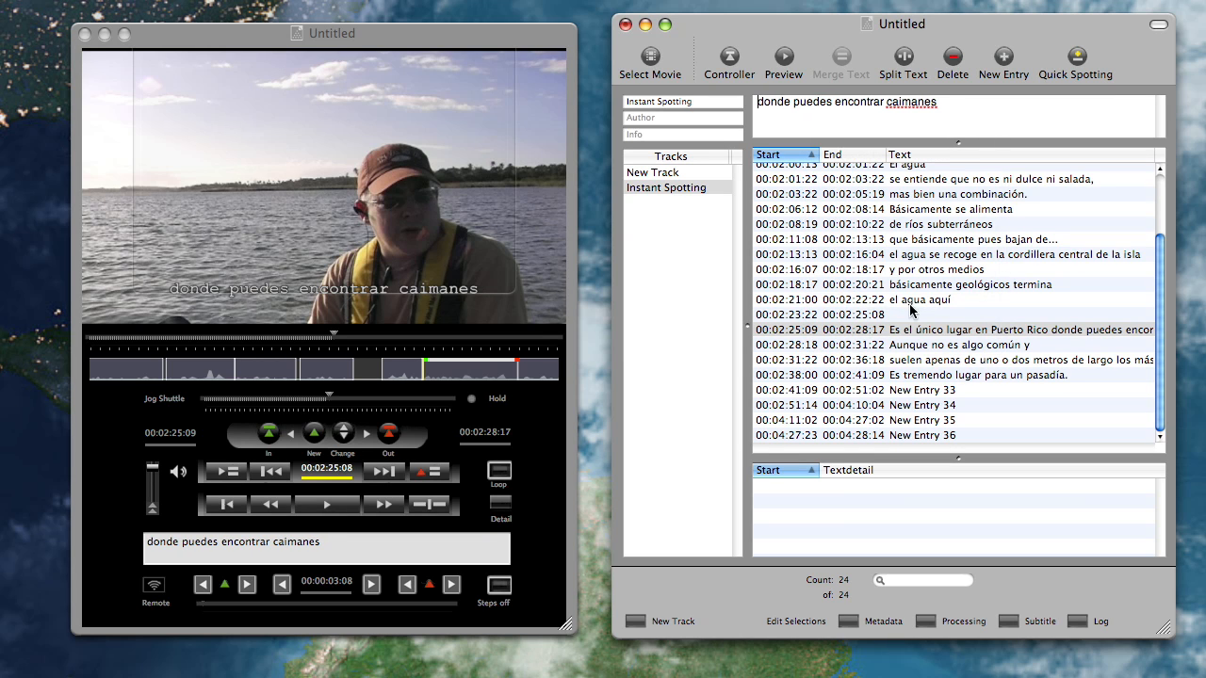
pyautogui.click(912, 317)
pyautogui.click(818, 110)
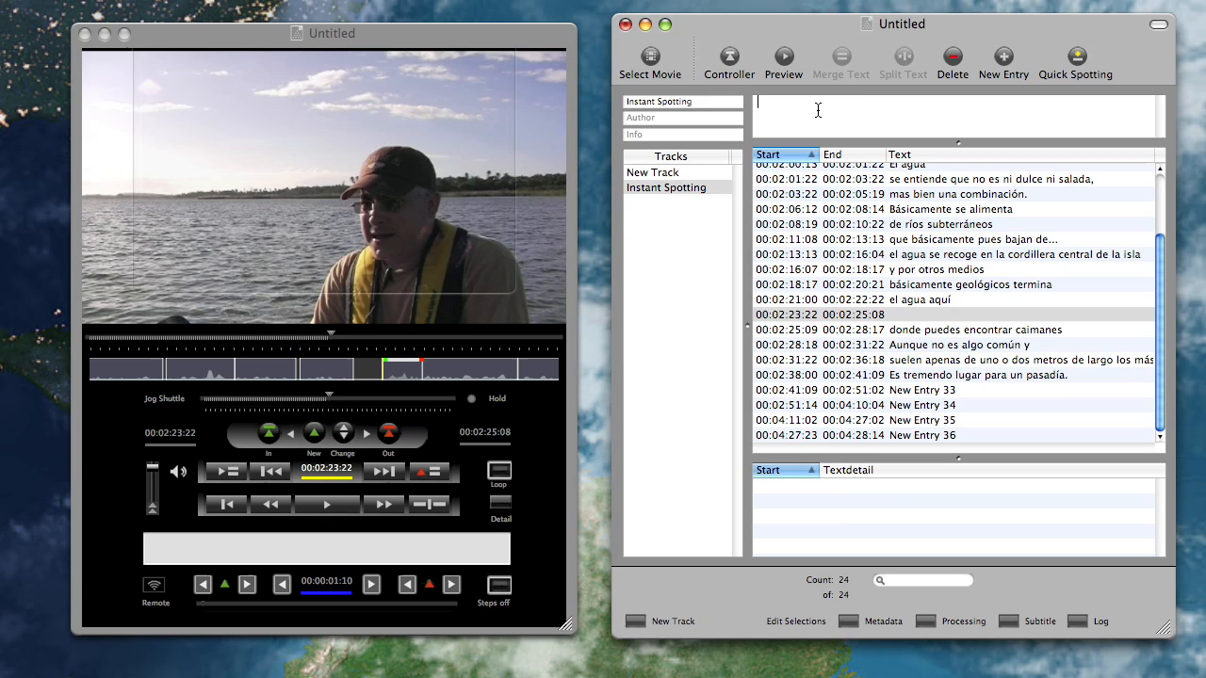
pyautogui.press('super+v')
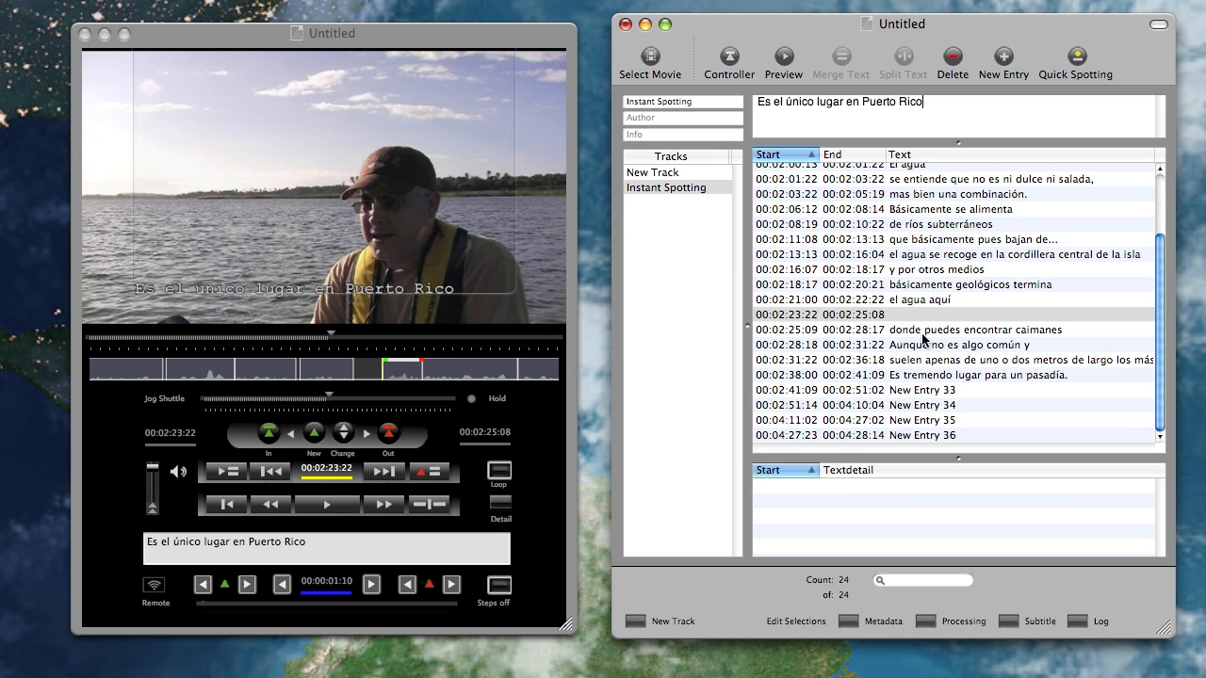
pyautogui.click(924, 319)
pyautogui.click(350, 511)
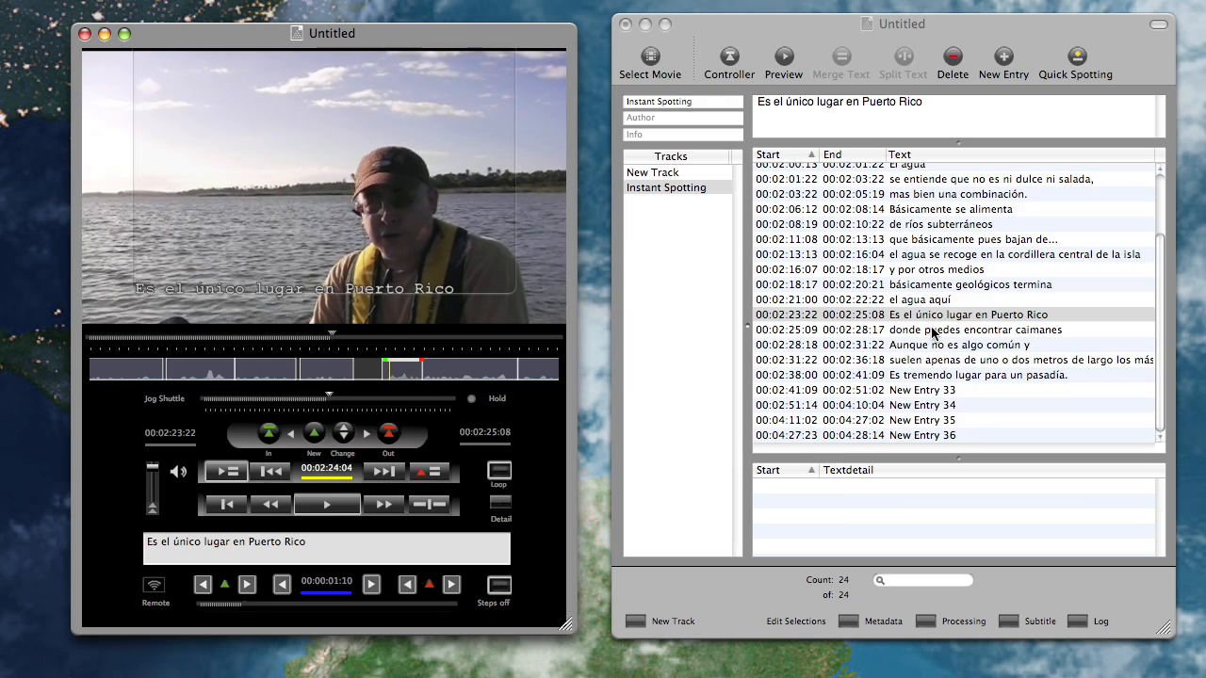
pyautogui.click(933, 333)
pyautogui.click(932, 331)
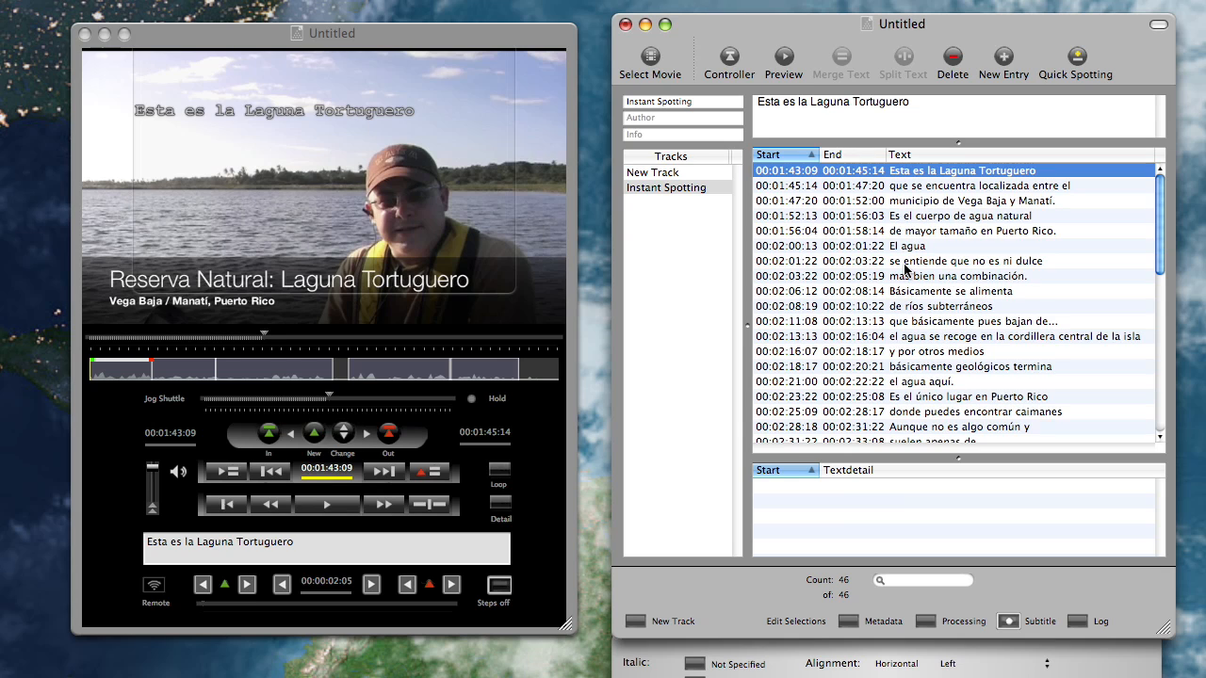
# - Check the placement of the first and third entries against the on-screen title
pyautogui.press('super+a')
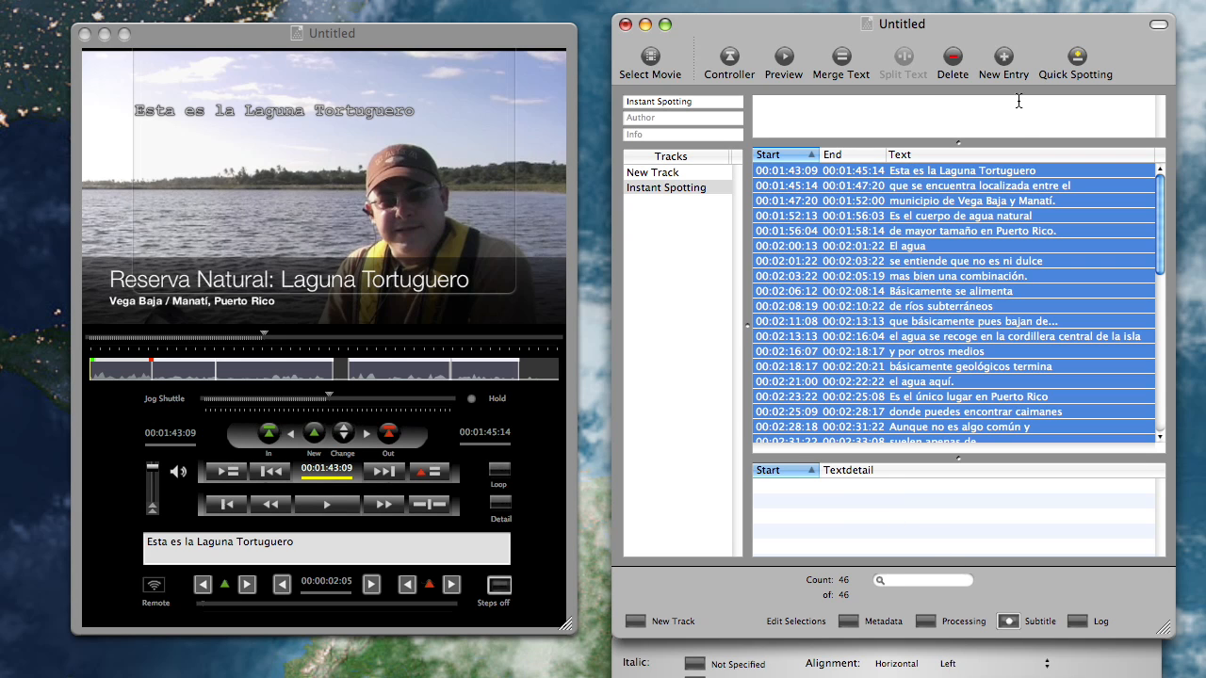
pyautogui.click(939, 171)
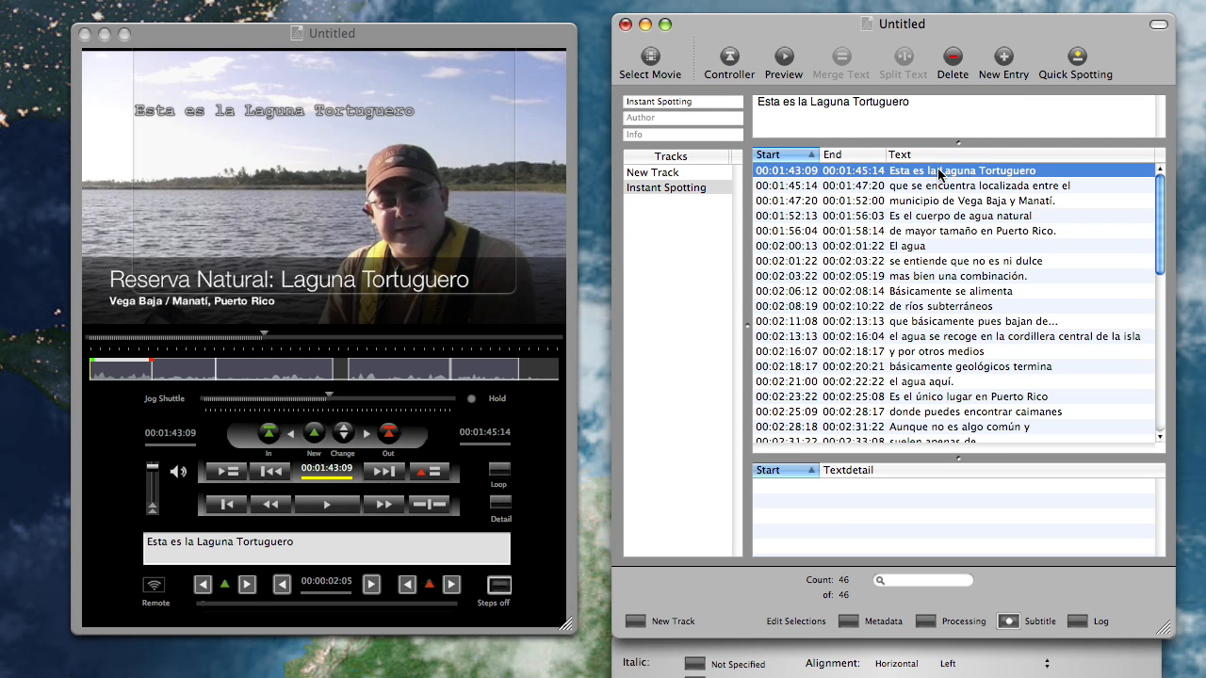
pyautogui.click(937, 200)
pyautogui.click(938, 175)
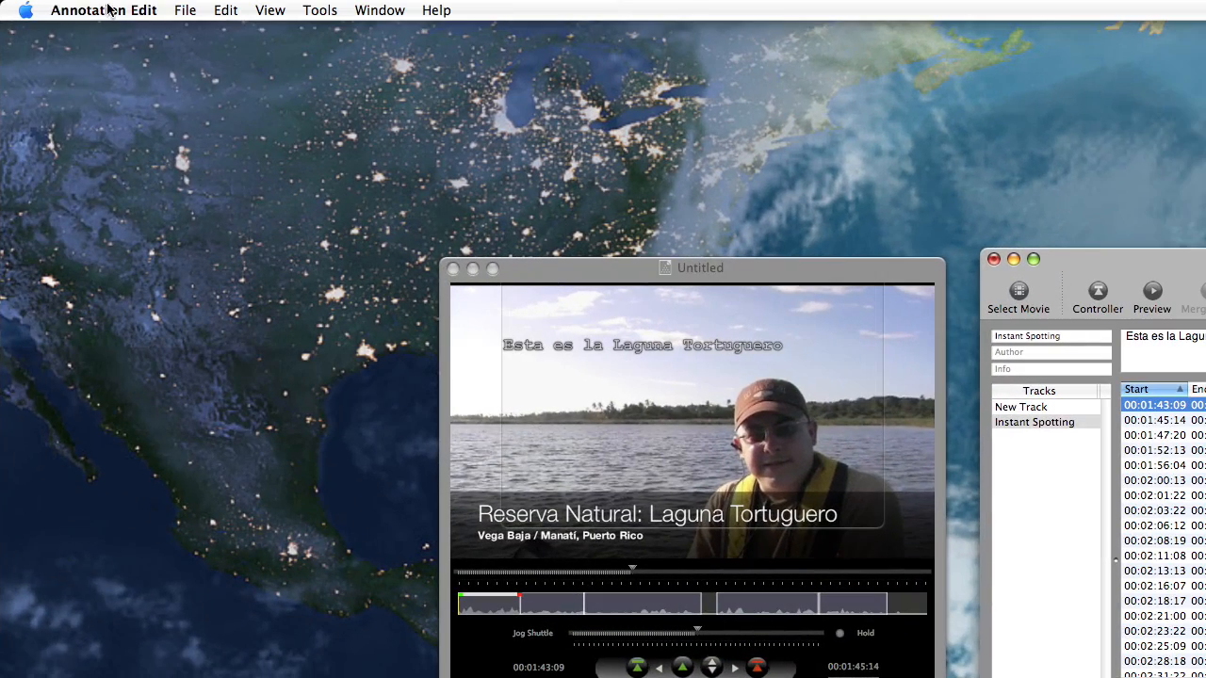
# - Try to export the Instant Spotting track as SCC Closed Captions and identify the entry with overlong text
pyautogui.click(108, 10)
pyautogui.moveTo(195, 8)
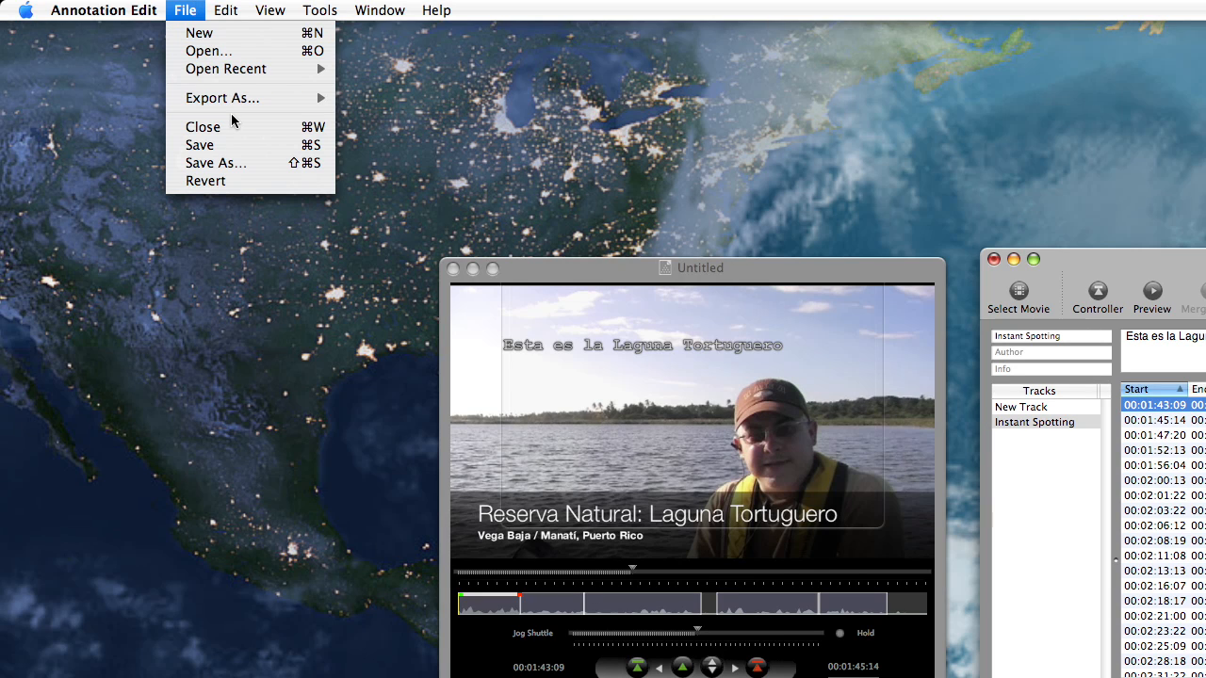
pyautogui.moveTo(234, 109)
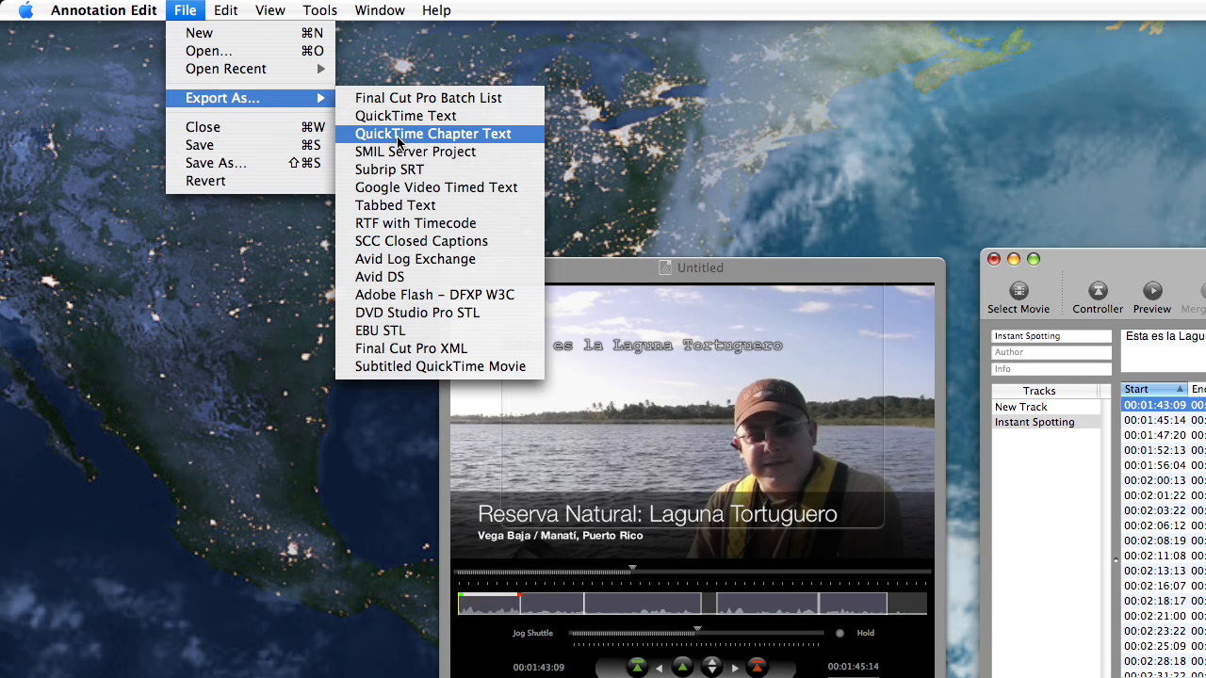
pyautogui.click(391, 244)
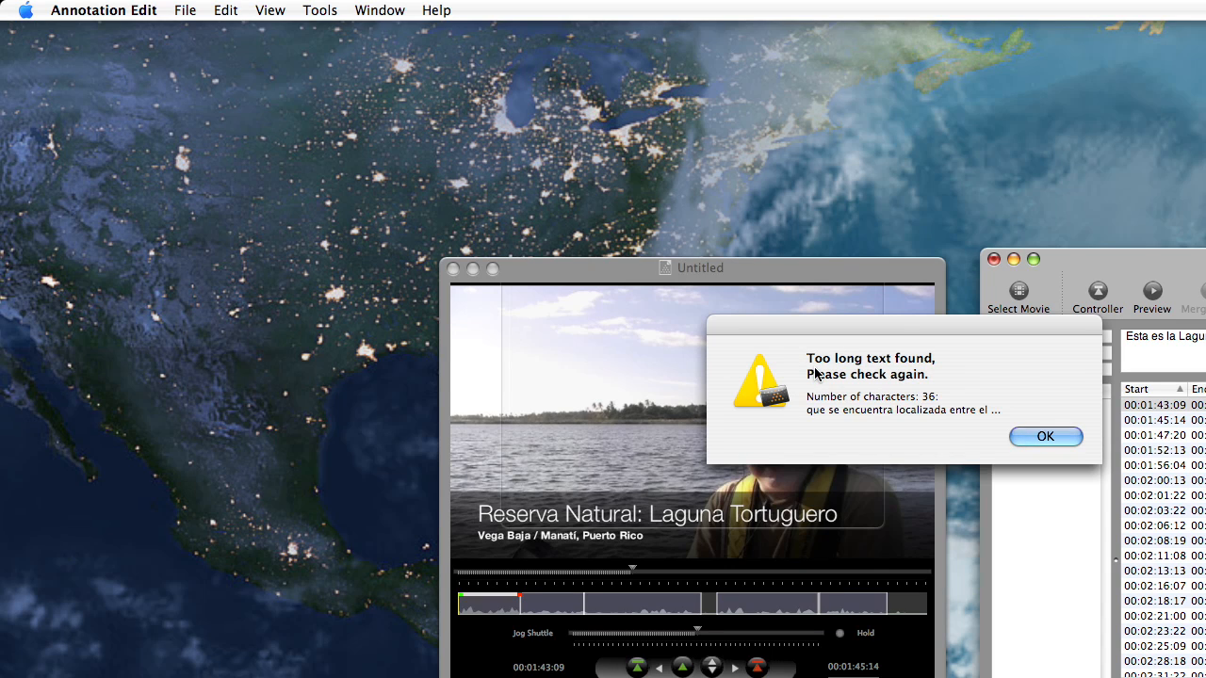
pyautogui.moveTo(807, 412); pyautogui.dragTo(1009, 408)
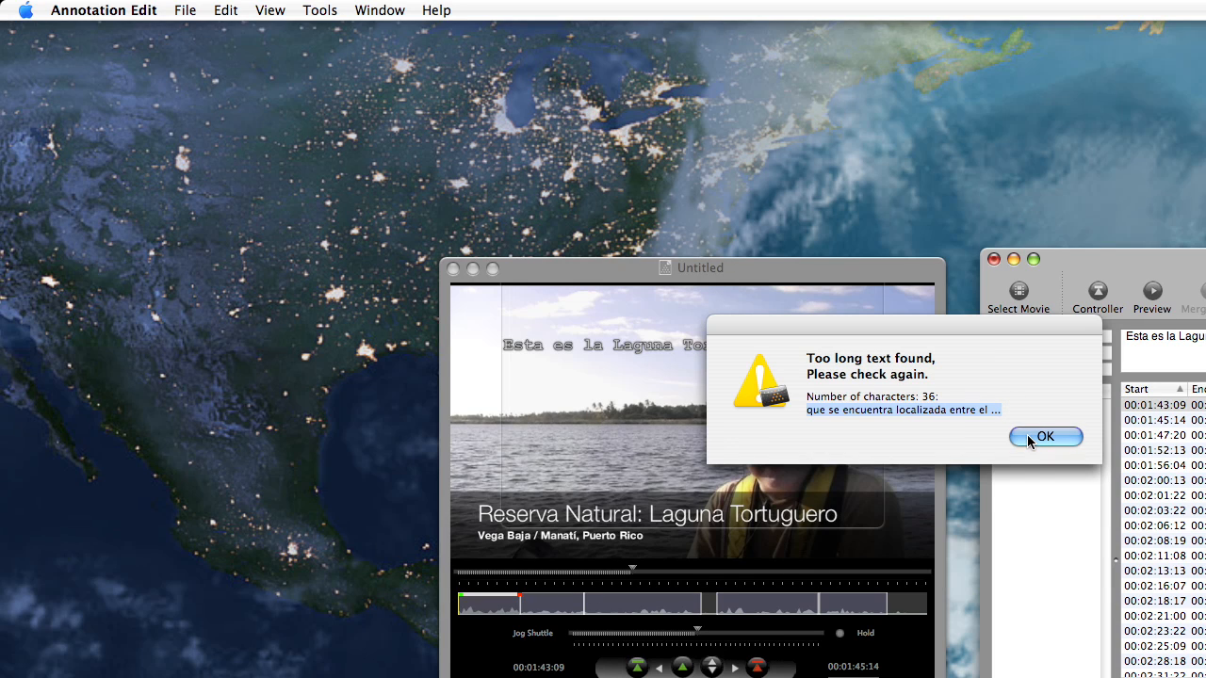
pyautogui.click(1029, 440)
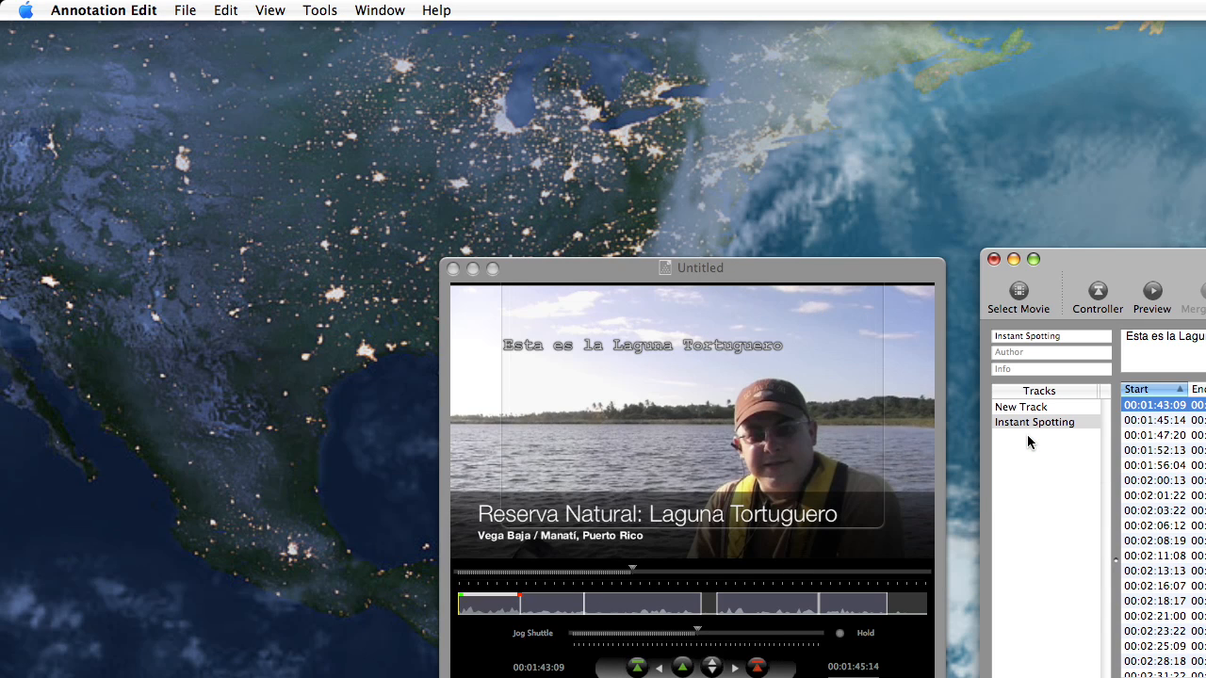
# - Break the second entry, "que se encuentra localizada entre el", into two lines after "encuentra"
pyautogui.moveTo(1067, 260)
pyautogui.mouseDown()
pyautogui.moveTo(1075, 256)
pyautogui.moveTo(518, 21)
pyautogui.moveTo(483, 43)
pyautogui.mouseUp()
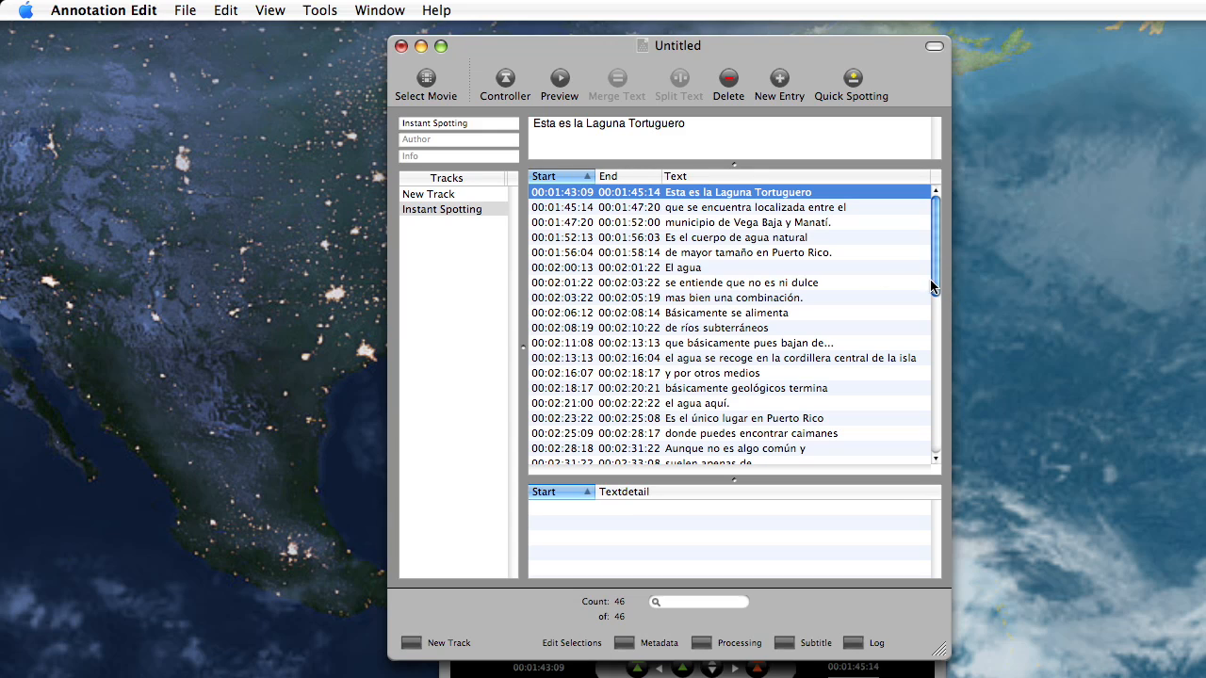
pyautogui.click(882, 209)
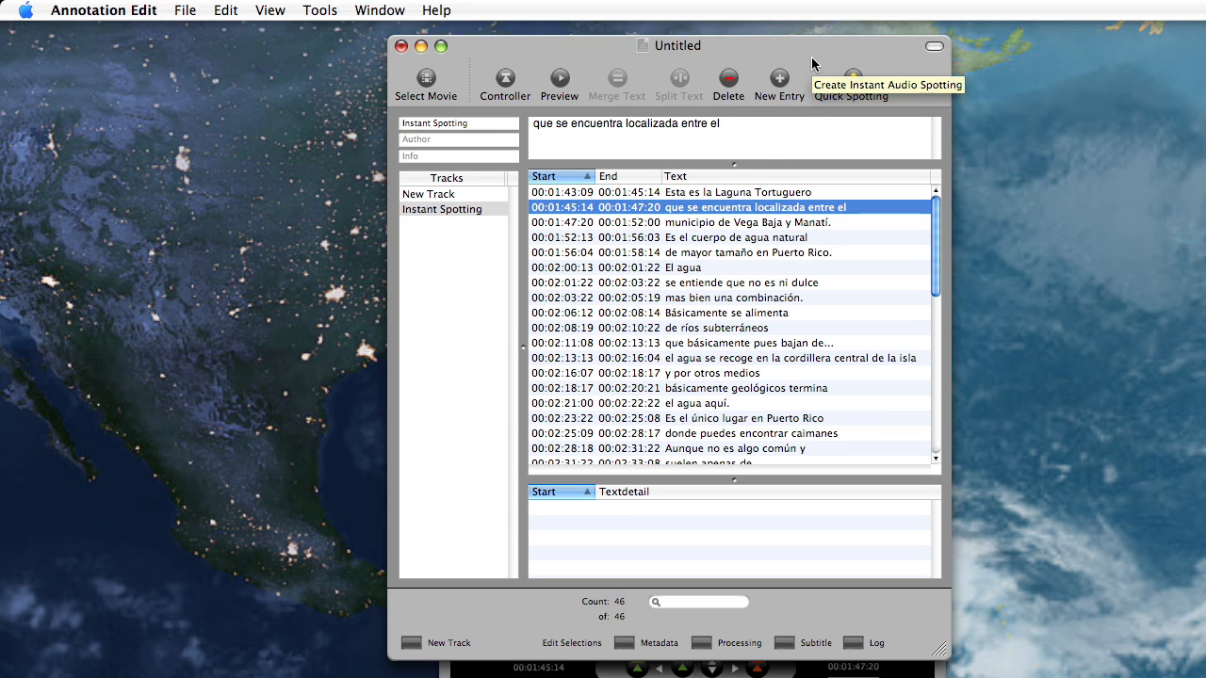
pyautogui.click(718, 124)
pyautogui.moveTo(718, 125); pyautogui.dragTo(473, 112)
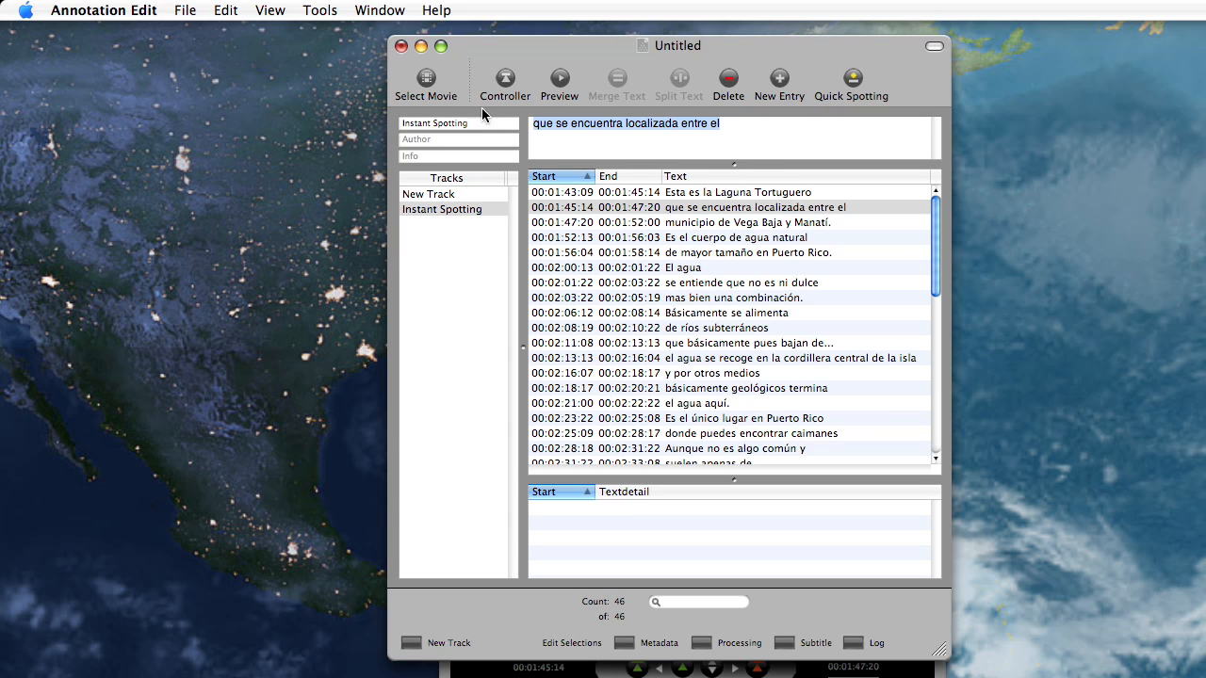
pyautogui.rightClick(679, 126)
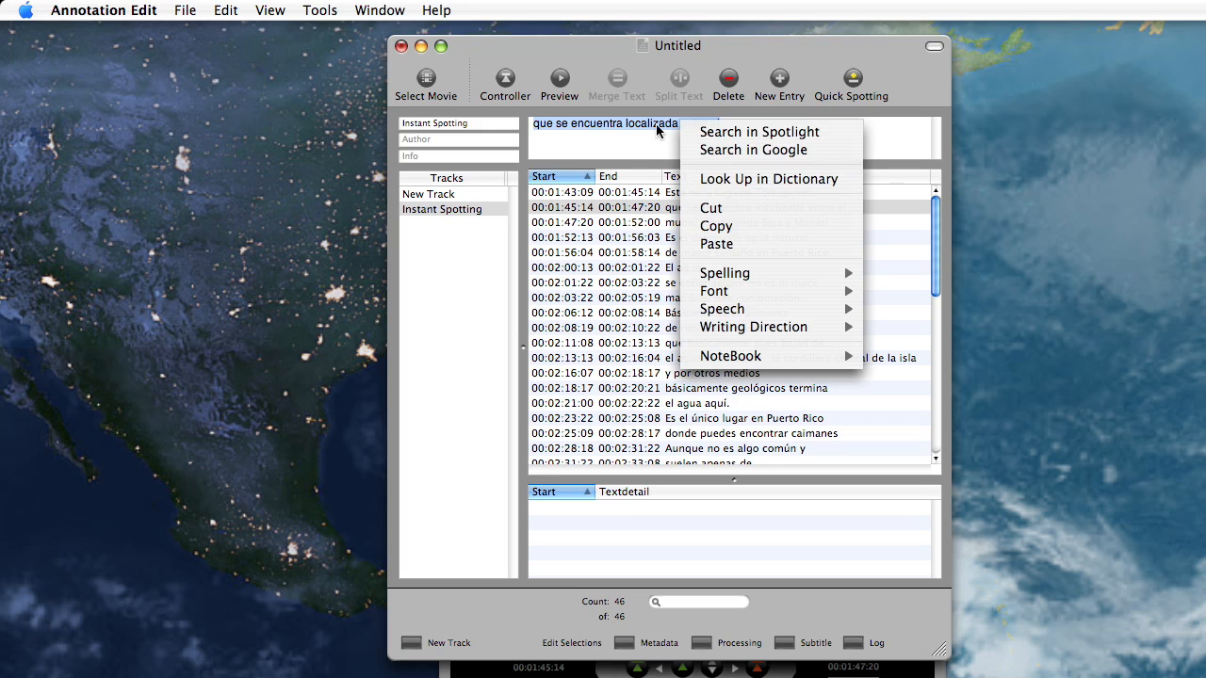
pyautogui.click(651, 133)
pyautogui.click(776, 125)
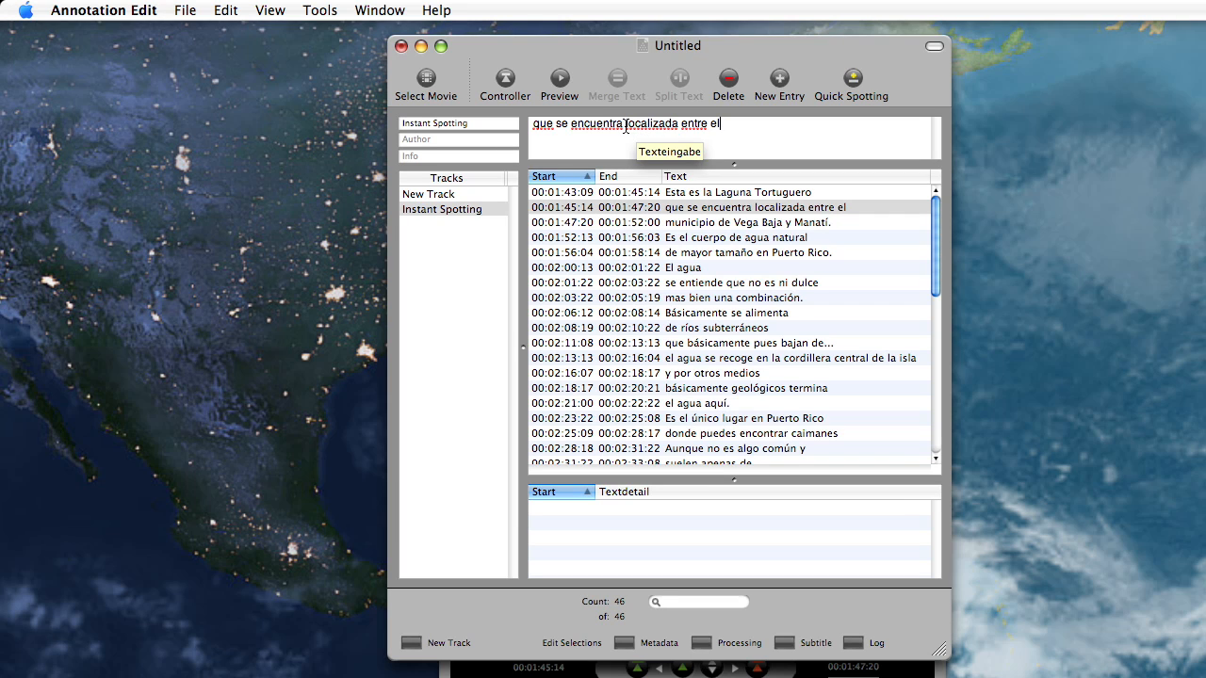
pyautogui.click(625, 124)
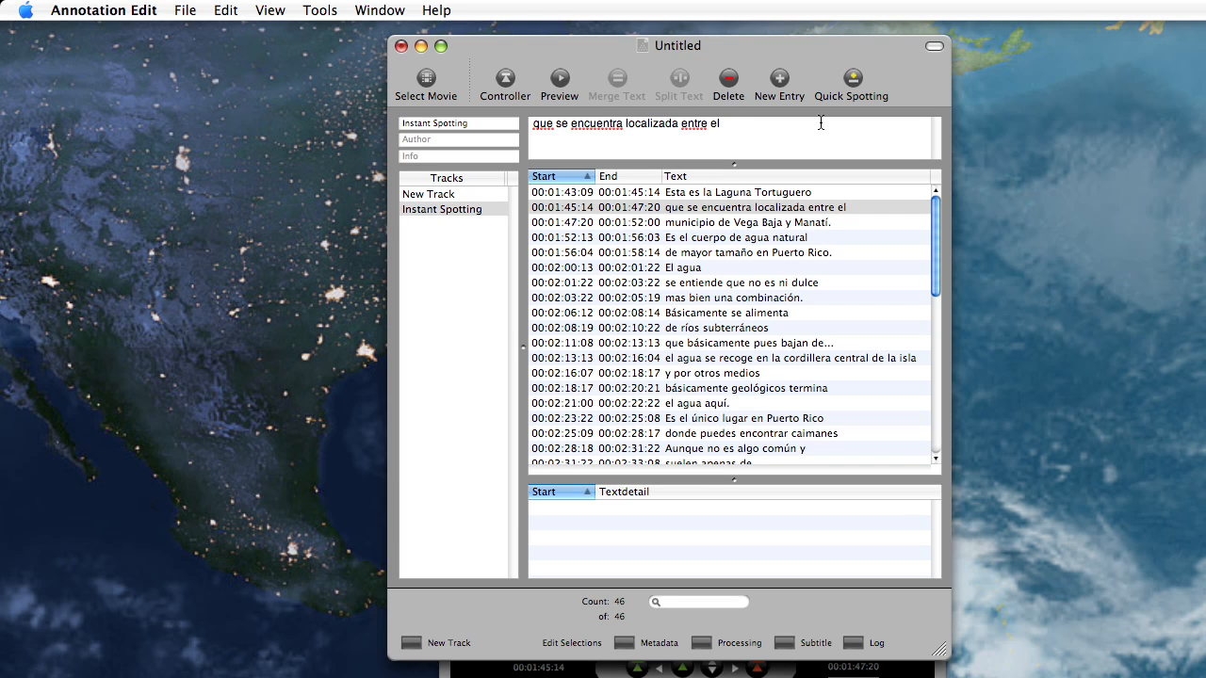
pyautogui.press('Return')
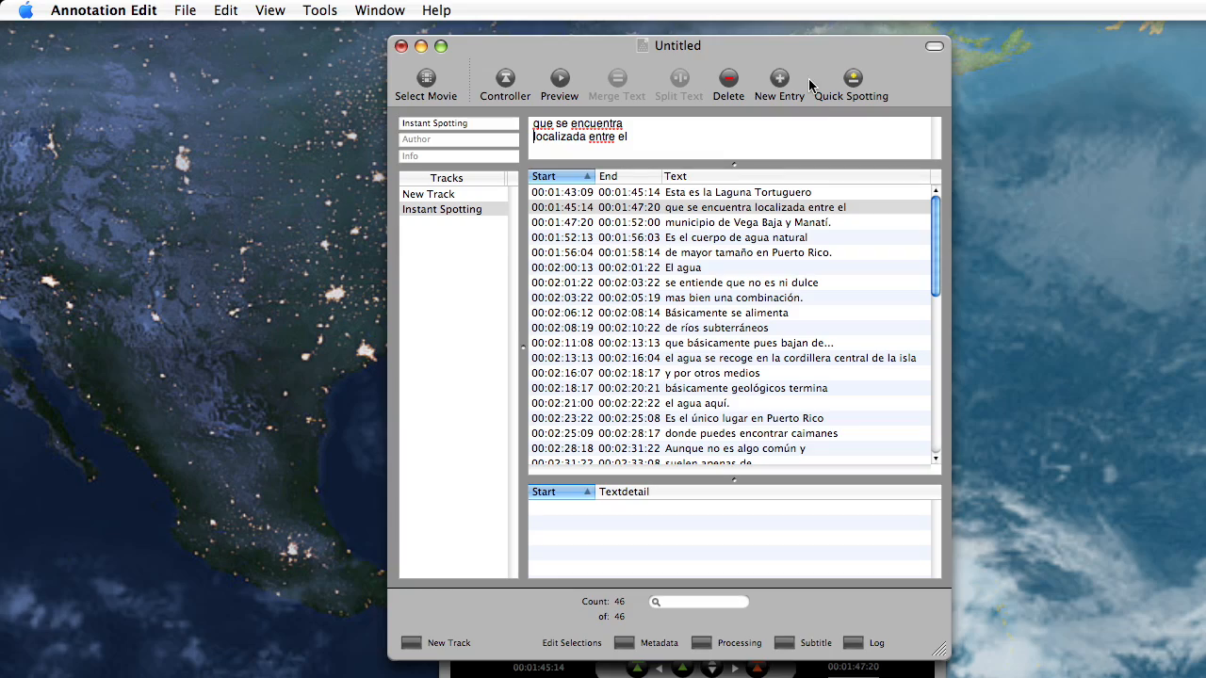
# - Retry the SCC Closed Captions export to check for further entries with overlong text
pyautogui.click(185, 10)
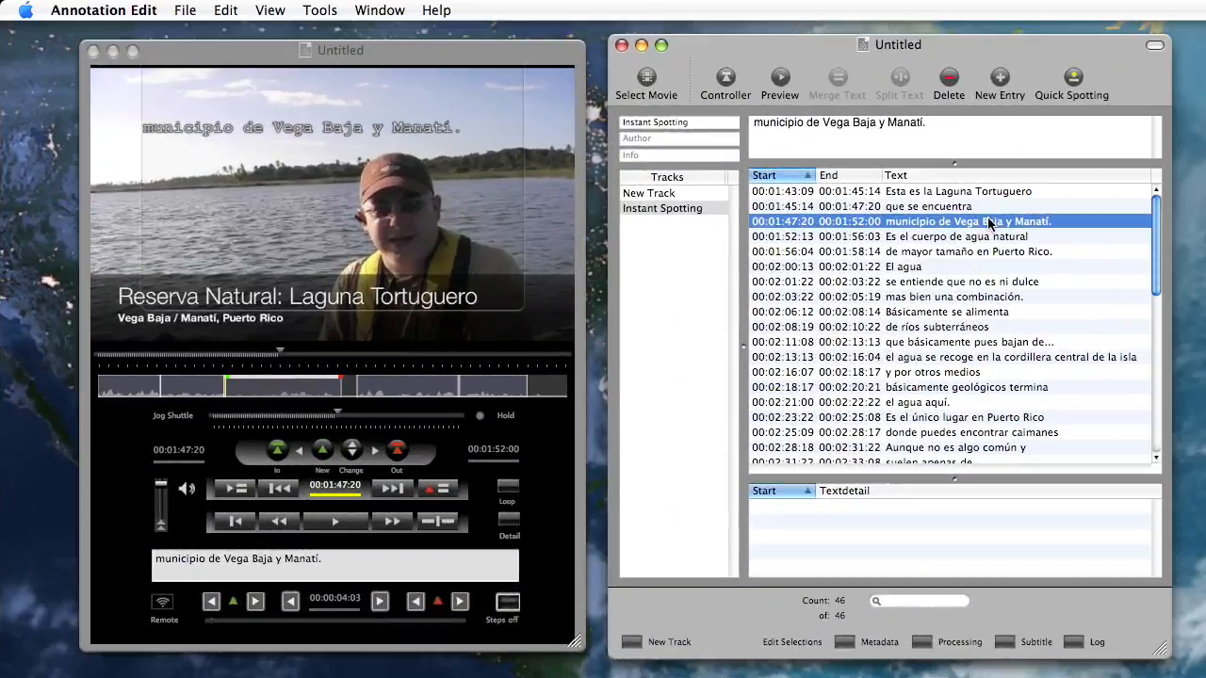
pyautogui.click(186, 10)
pyautogui.moveTo(240, 98)
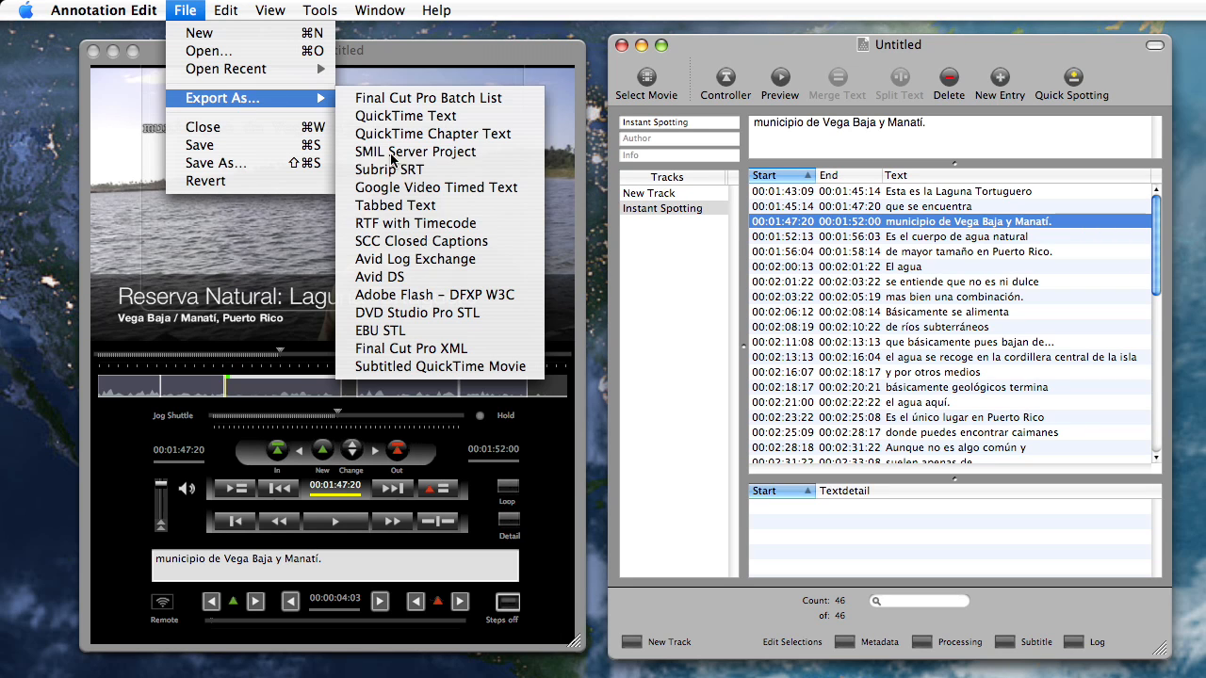
pyautogui.click(464, 247)
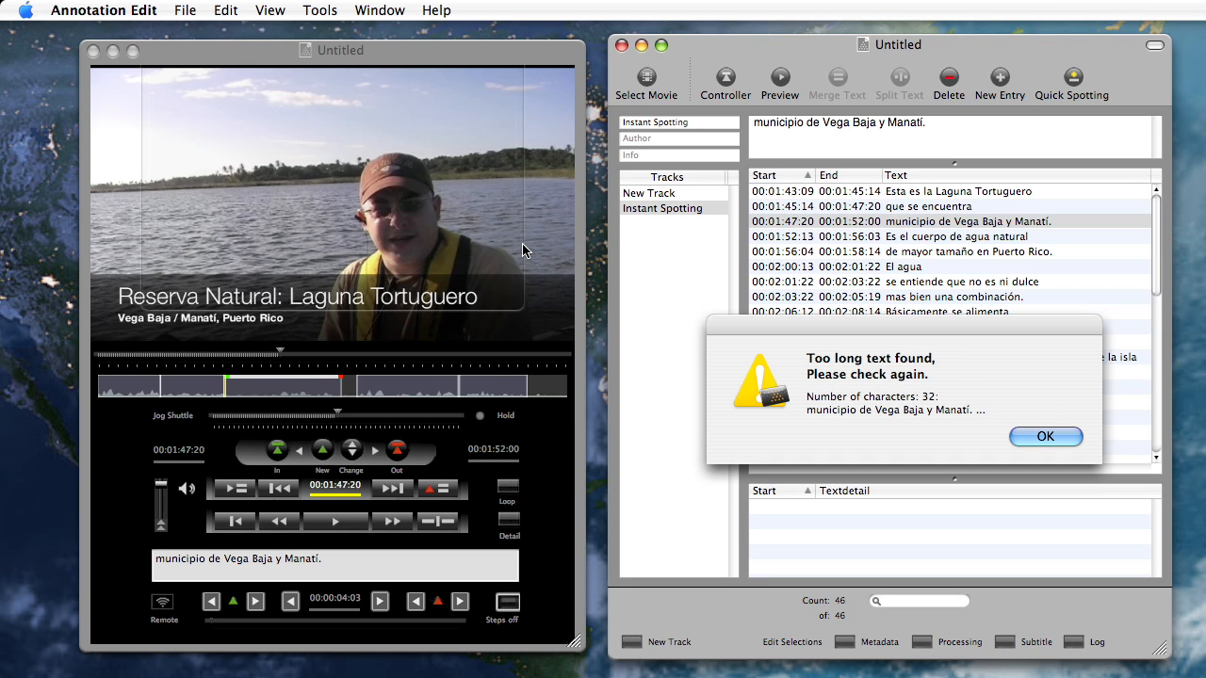
pyautogui.click(1044, 436)
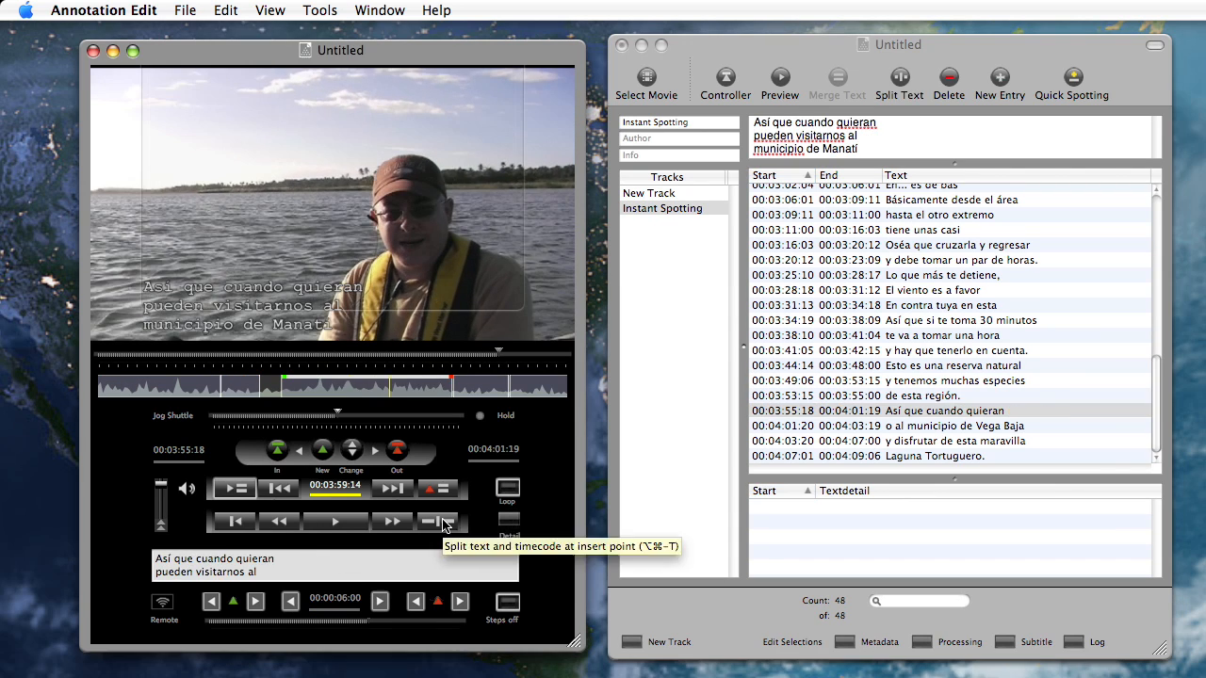
# - Split the entry "Así que cuando quieran" at 00:03:59:14 and export the track as SCC Closed Captions named "Tortuguero CC" on the Desktop
pyautogui.click(443, 525)
pyautogui.click(179, 9)
pyautogui.moveTo(229, 100)
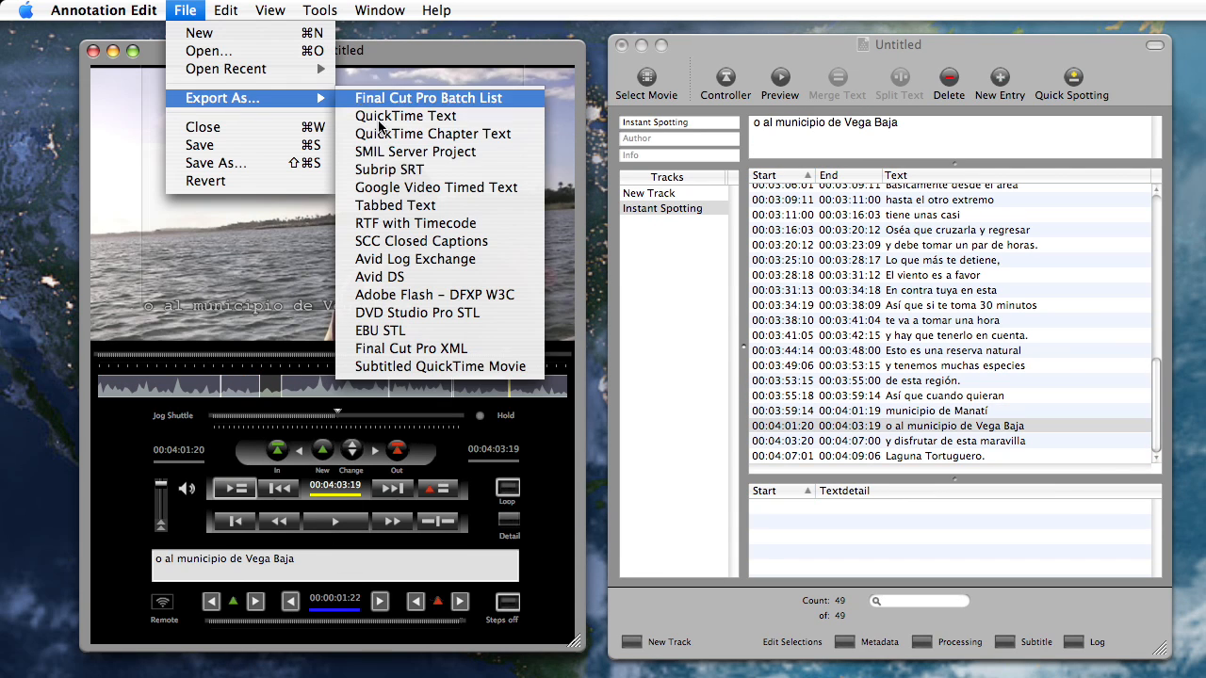
pyautogui.click(399, 240)
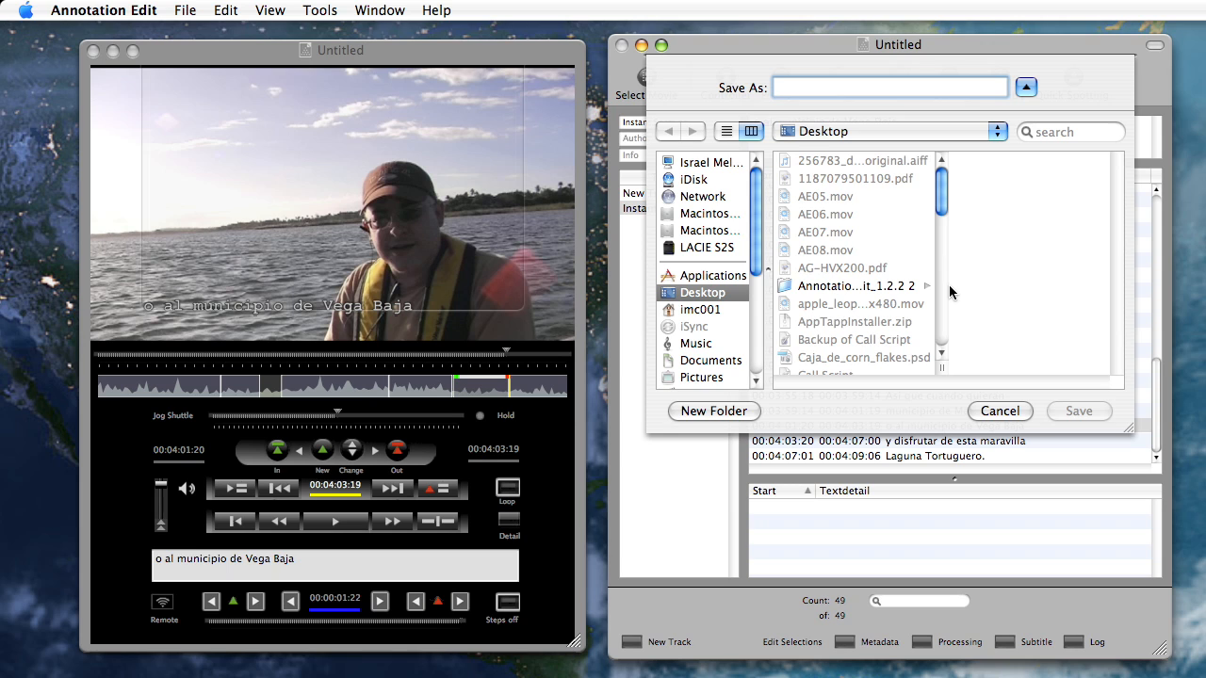
pyautogui.click(734, 298)
pyautogui.click(838, 91)
pyautogui.write('To')
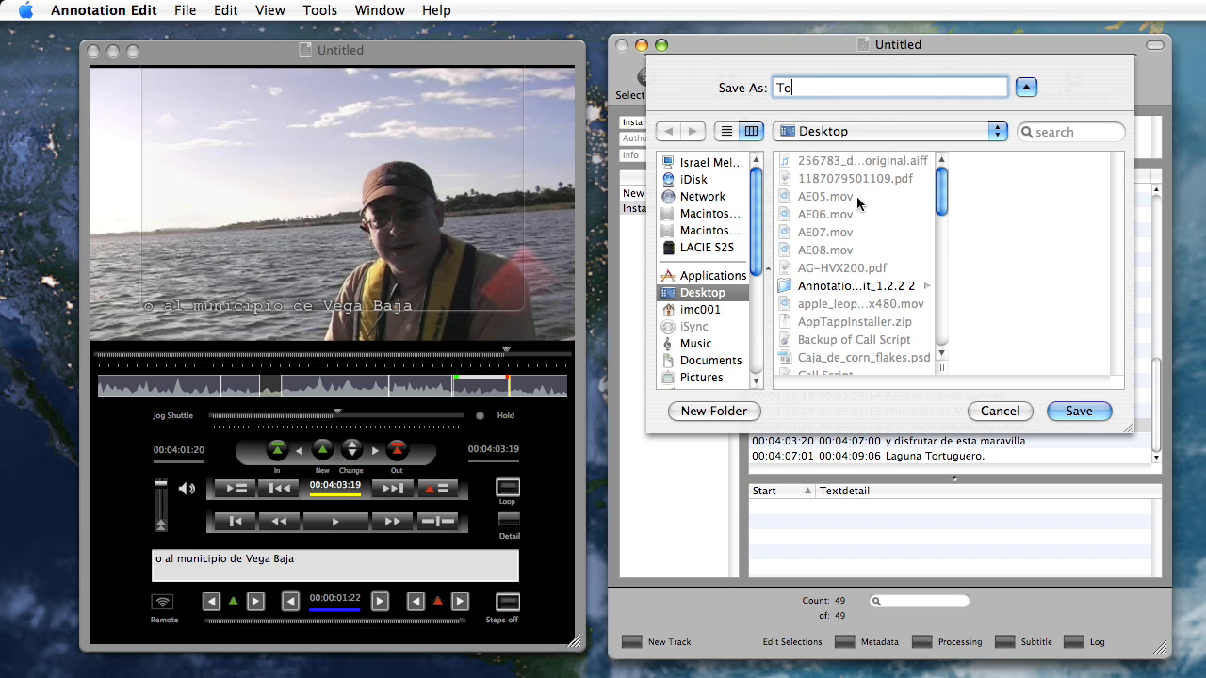
pyautogui.write('rtuguer')
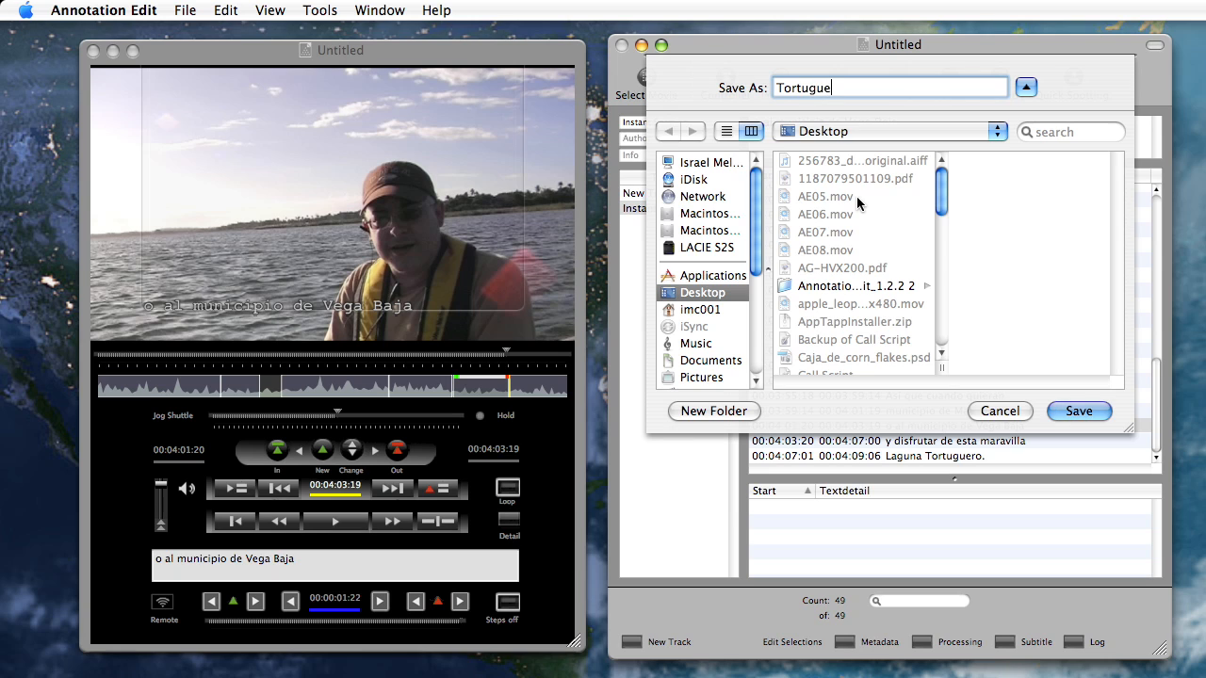
pyautogui.write('o CC')
pyautogui.click(1070, 412)
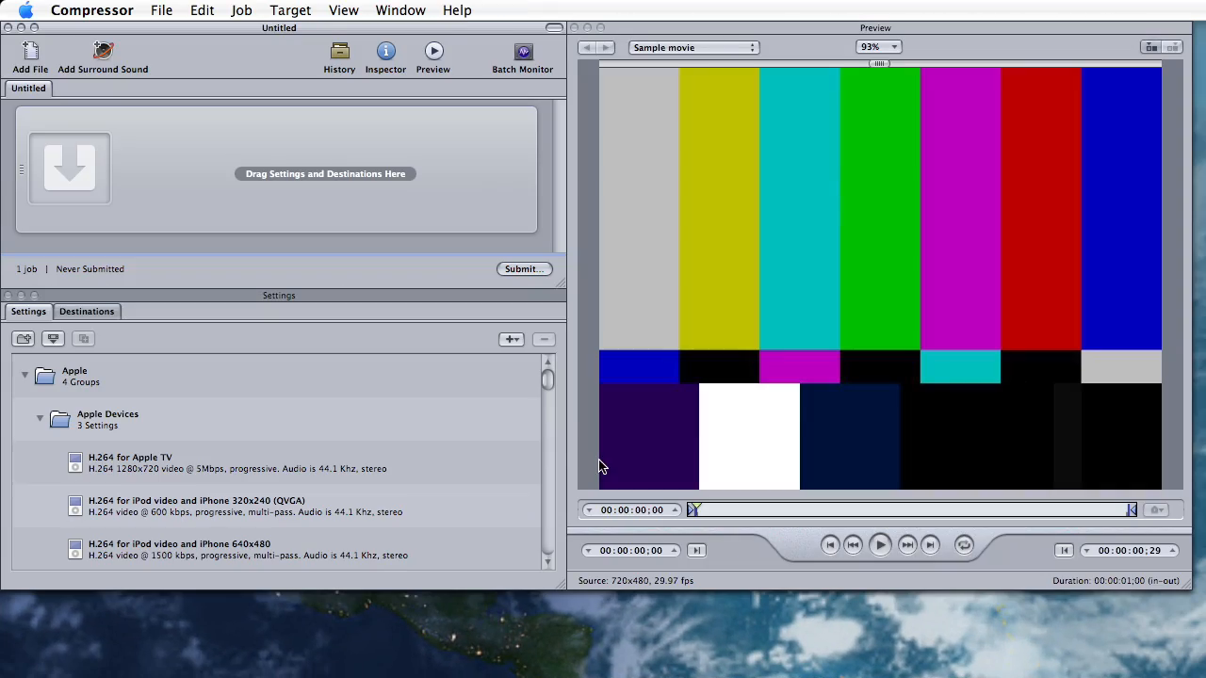
# - In Compressor, load Tortuguero Preview.dv into the empty job and move its thumbnail to a later frame
pyautogui.click(388, 209)
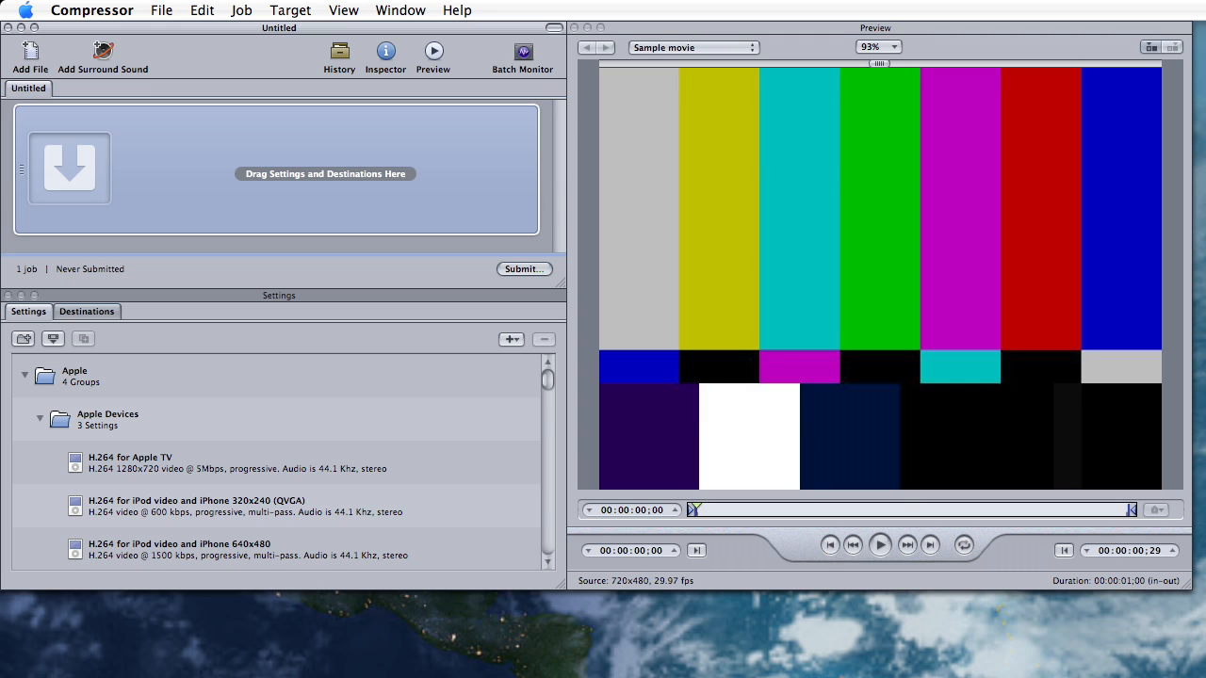
pyautogui.moveTo(1005, 370); pyautogui.dragTo(329, 199)
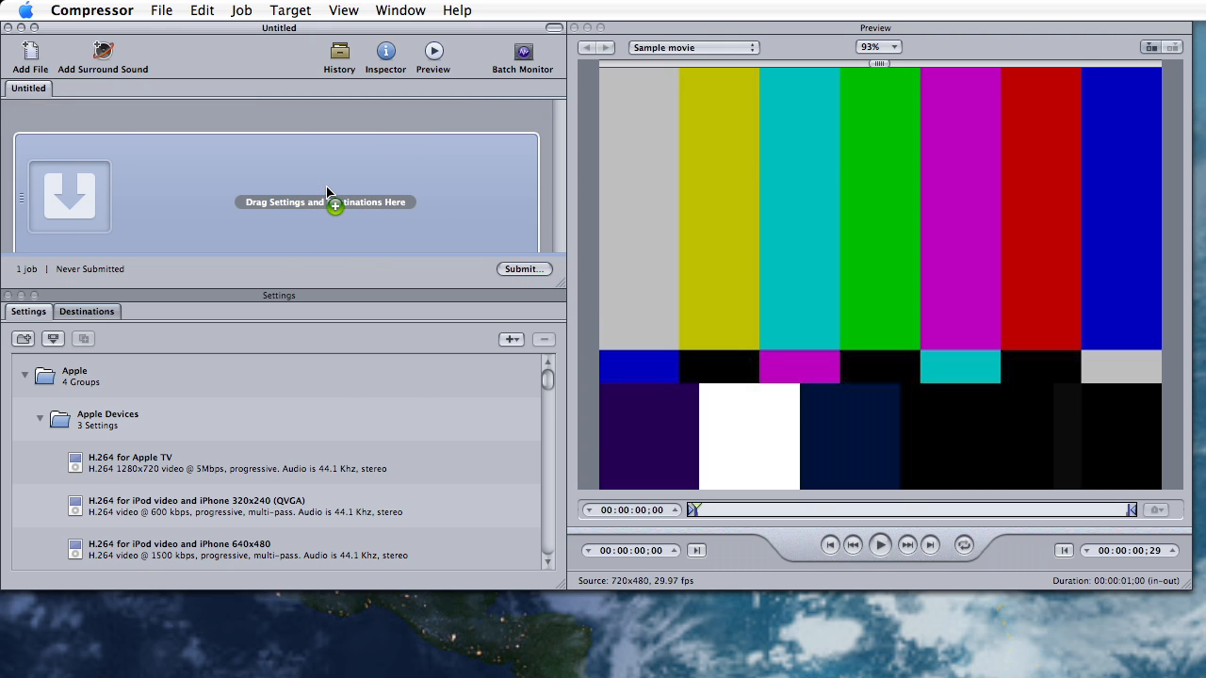
pyautogui.moveTo(32, 216); pyautogui.dragTo(49, 217)
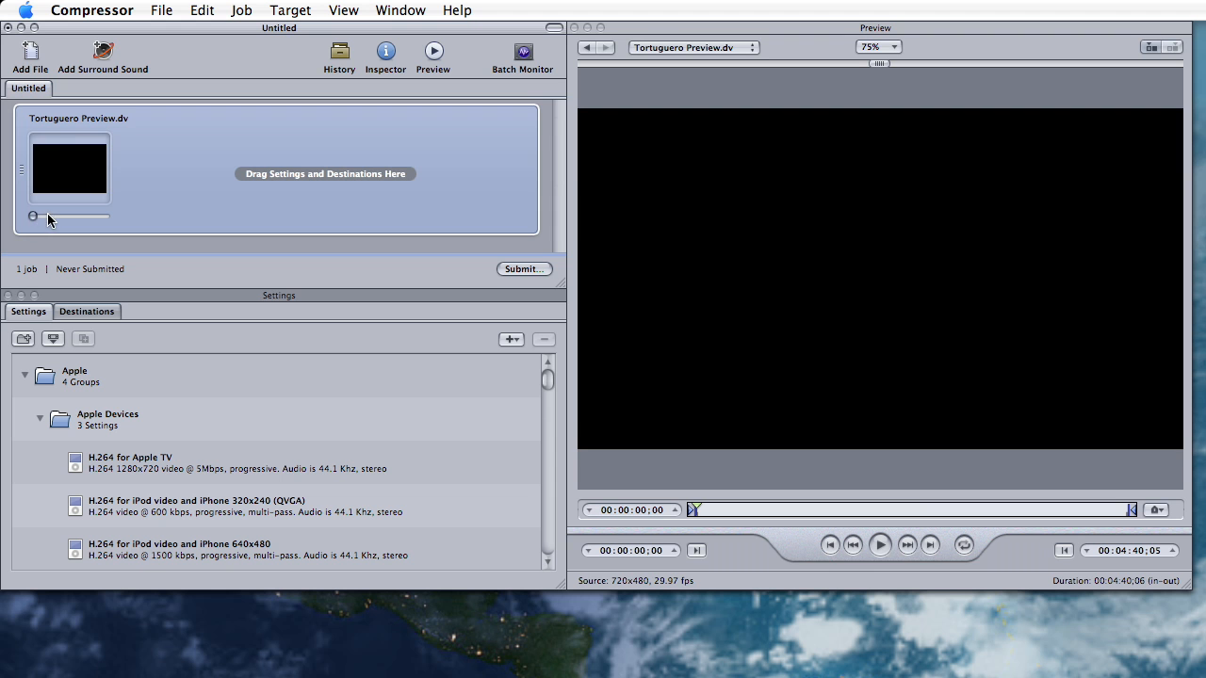
# - Add a marker at 00:01:41;19 on the preview timeline of Tortuguero Preview.dv
pyautogui.click(750, 511)
pyautogui.moveTo(698, 510); pyautogui.dragTo(853, 510)
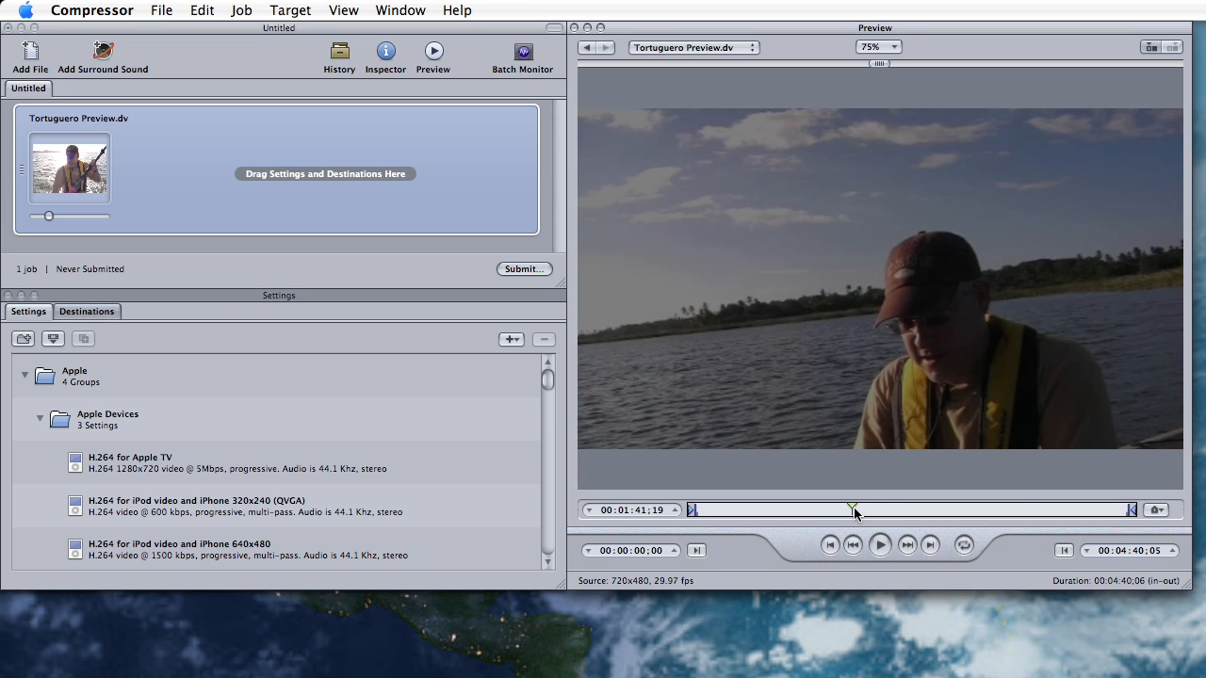
pyautogui.click(1155, 510)
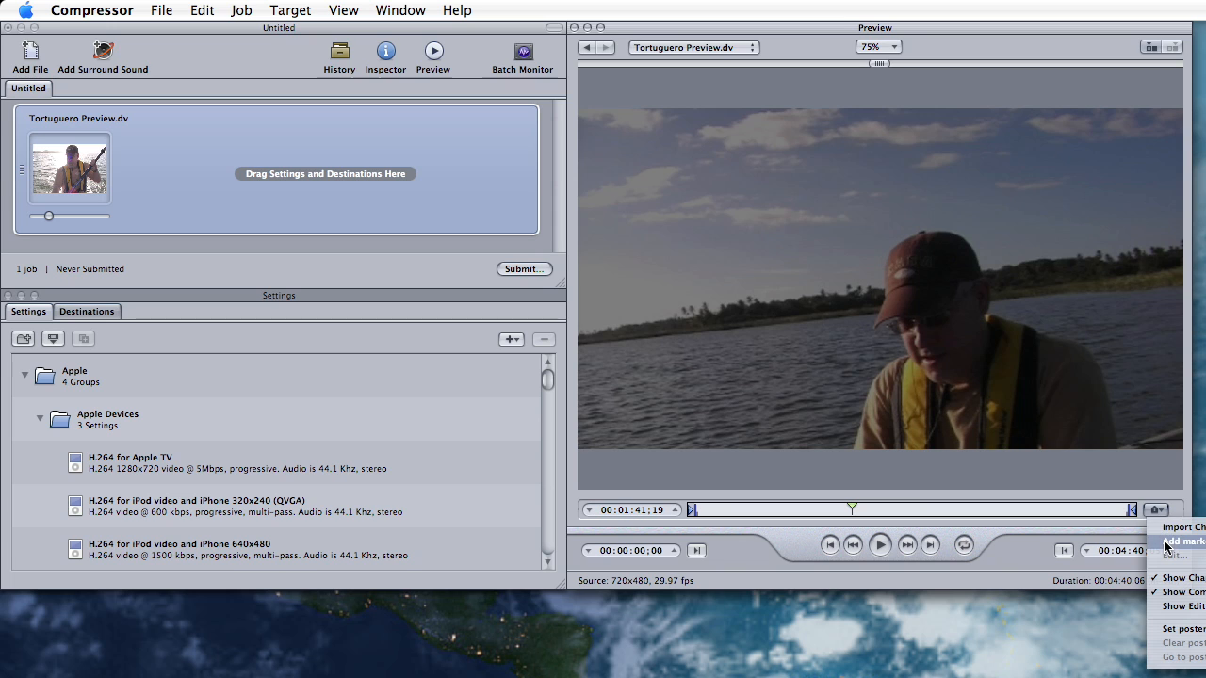
pyautogui.click(1168, 542)
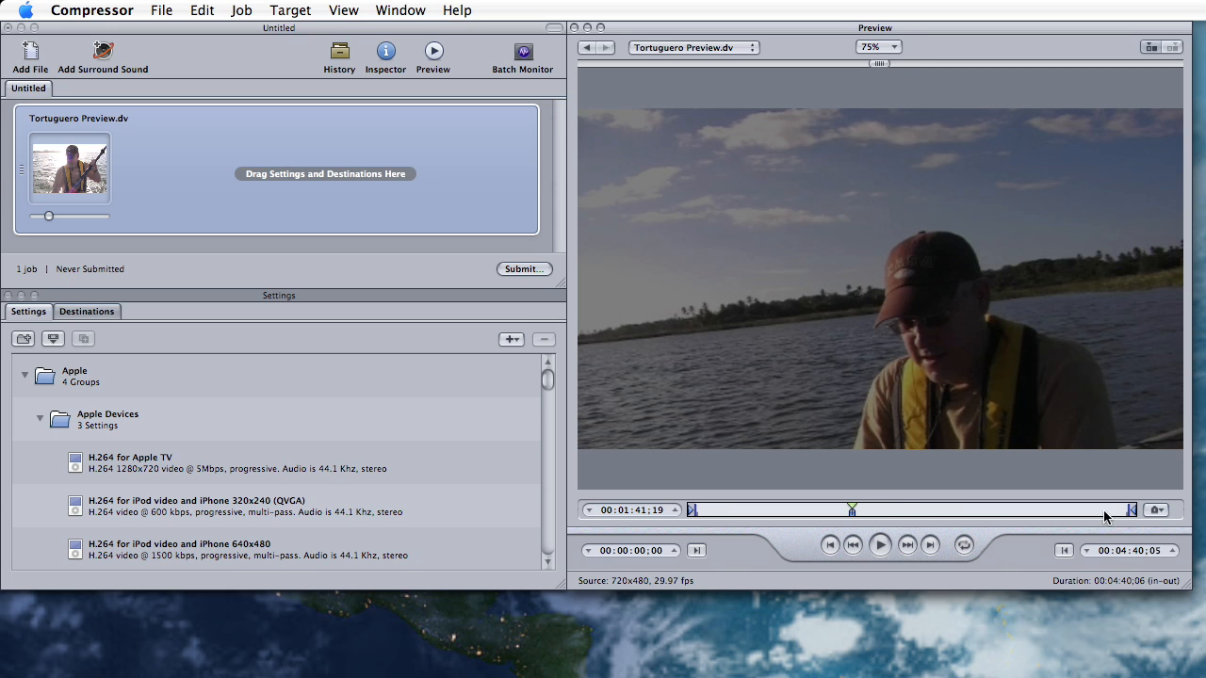
# - Change the marker at 00:01:41;19 to the Chapter type and name it "Tortuguero"
pyautogui.click(1153, 512)
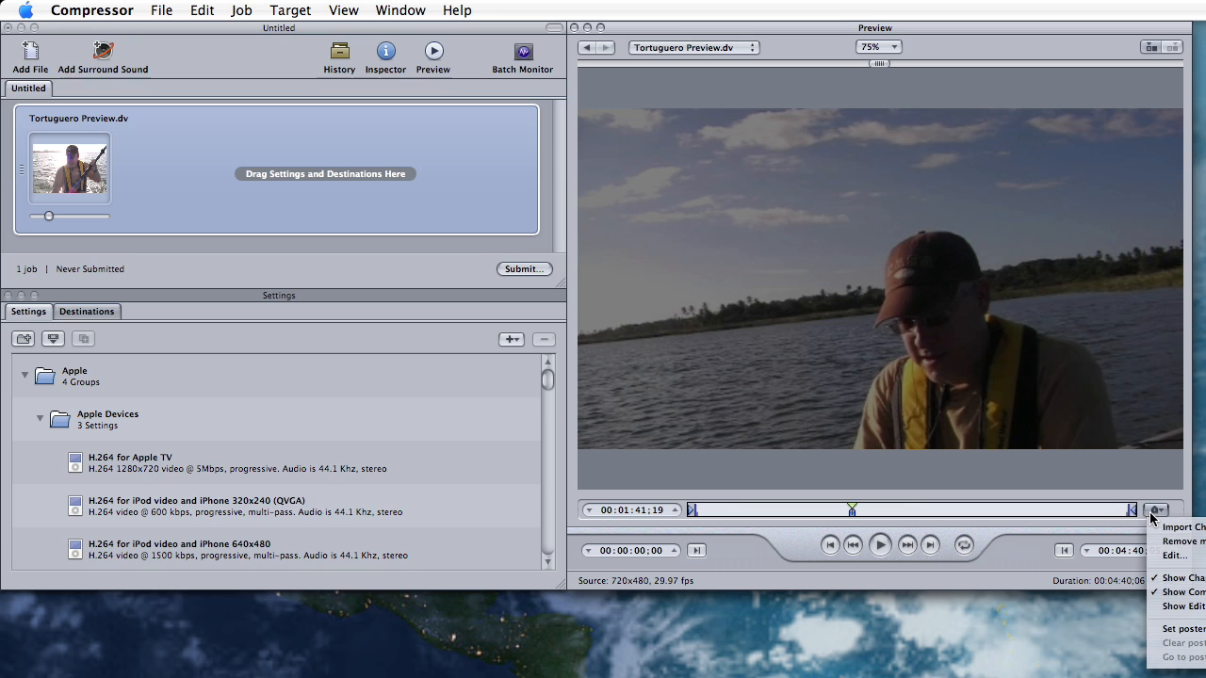
pyautogui.click(1177, 558)
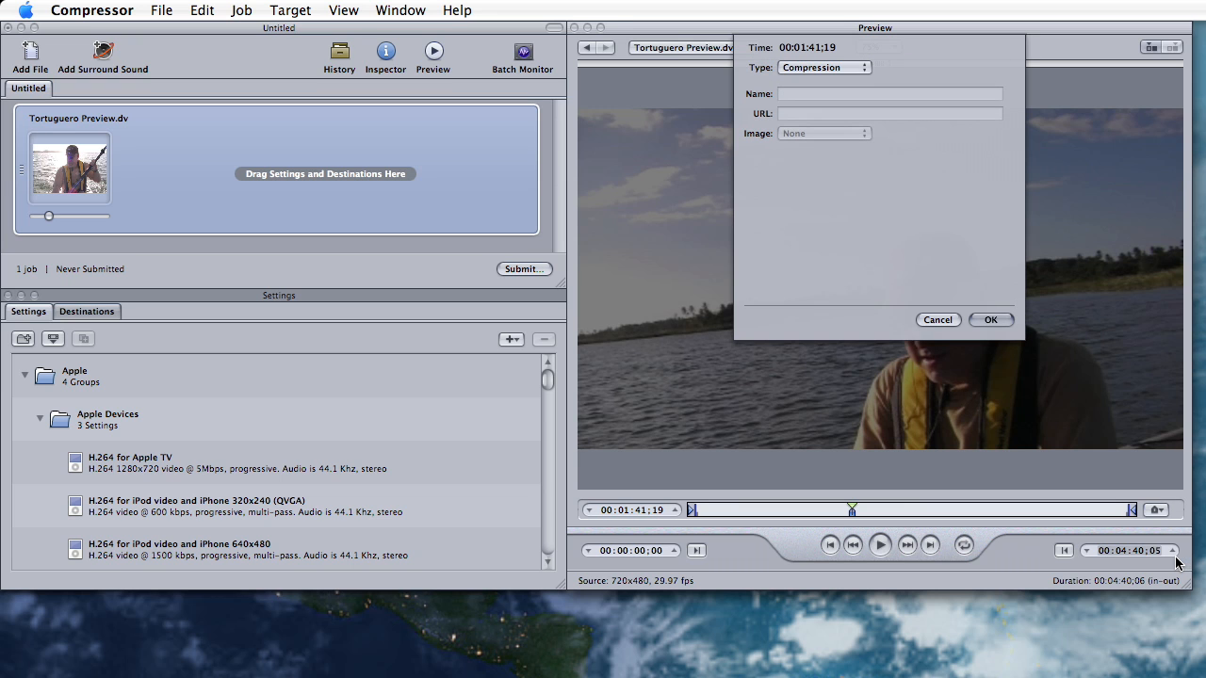
pyautogui.click(821, 68)
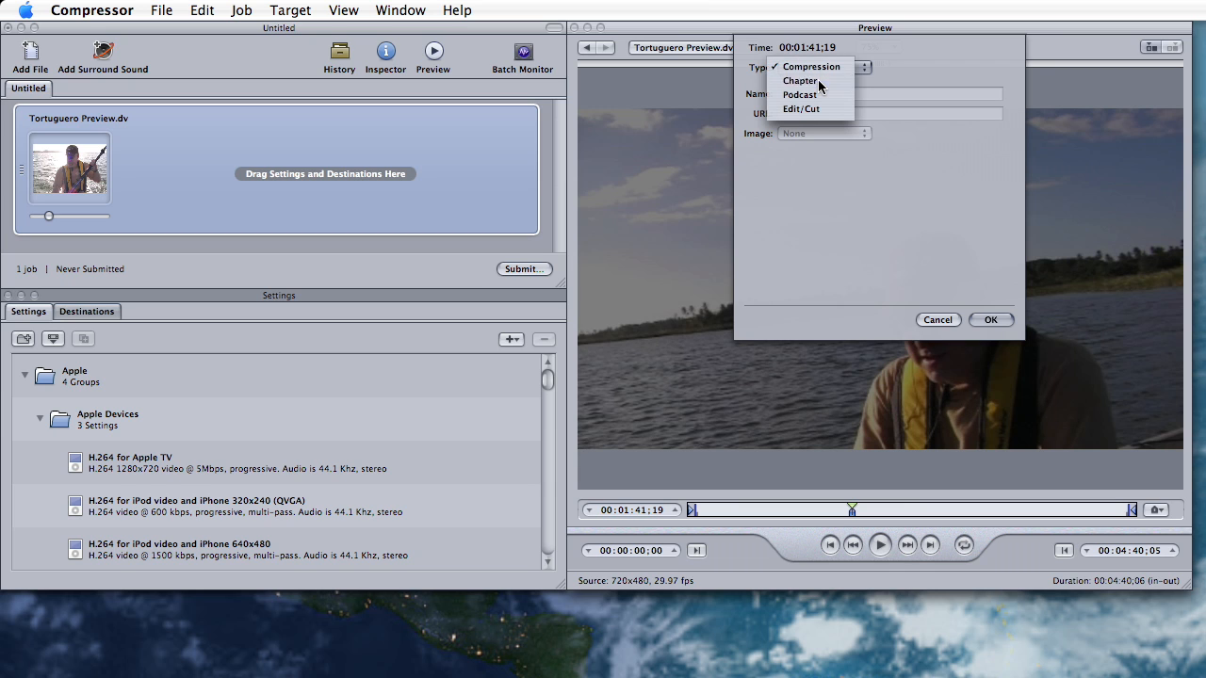
pyautogui.click(818, 80)
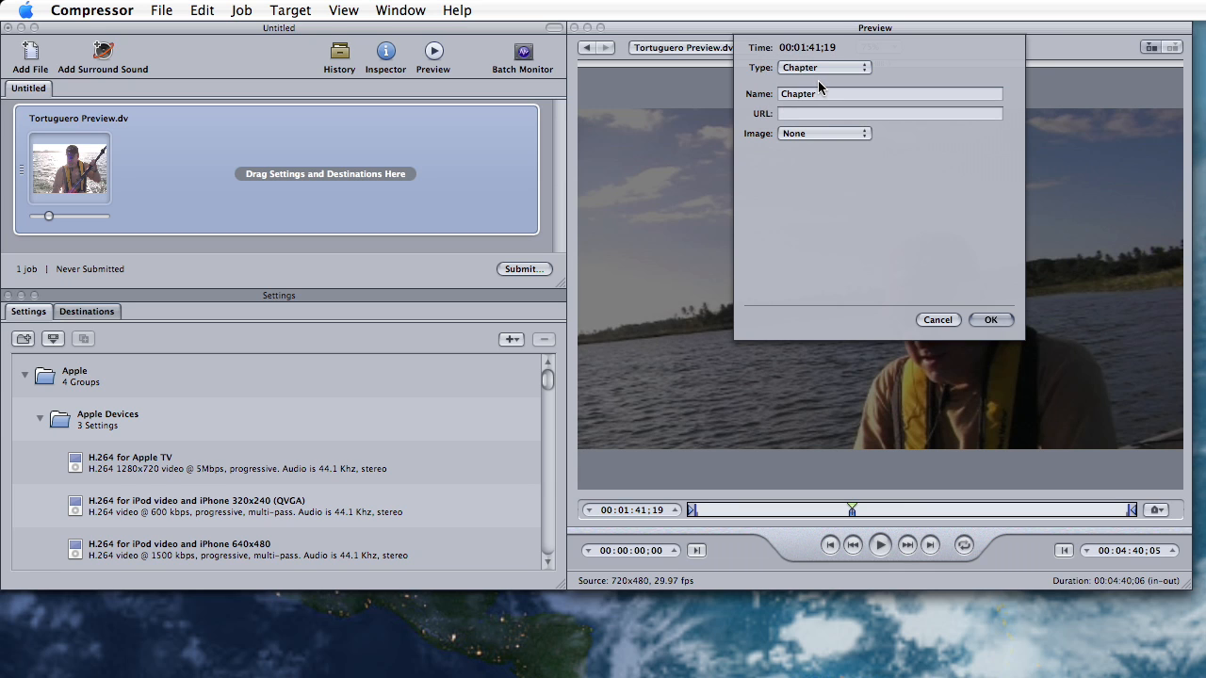
pyautogui.doubleClick(827, 92)
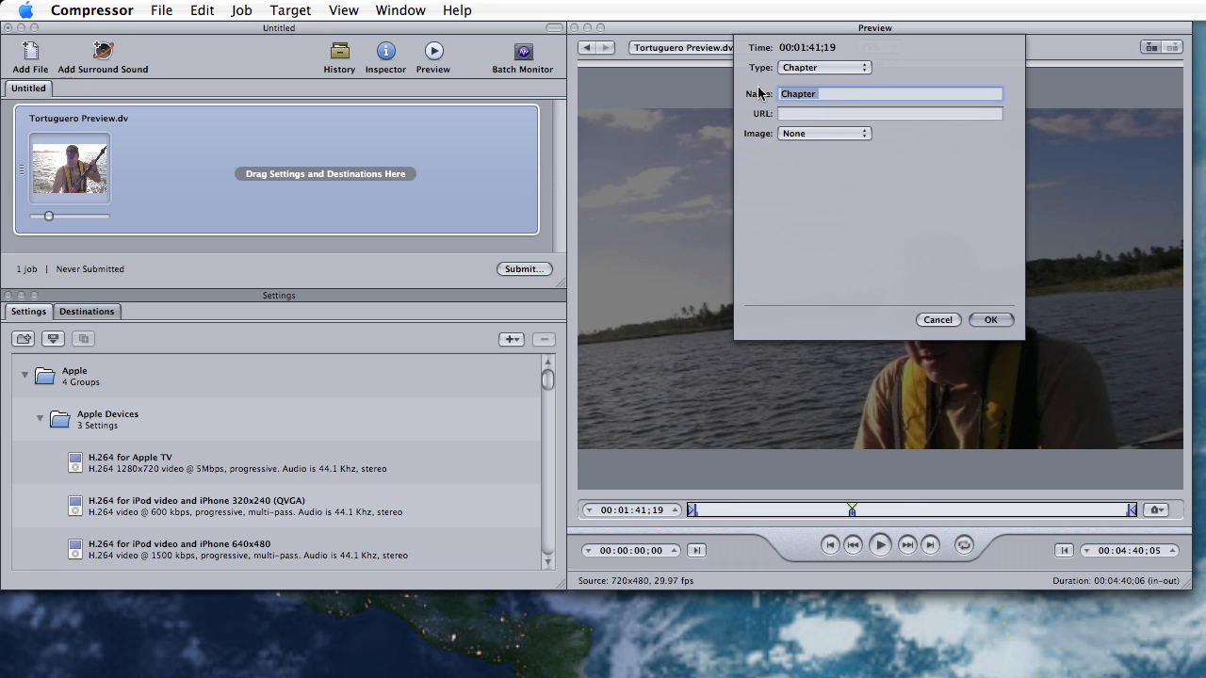
pyautogui.write('Tortuguero')
pyautogui.click(989, 321)
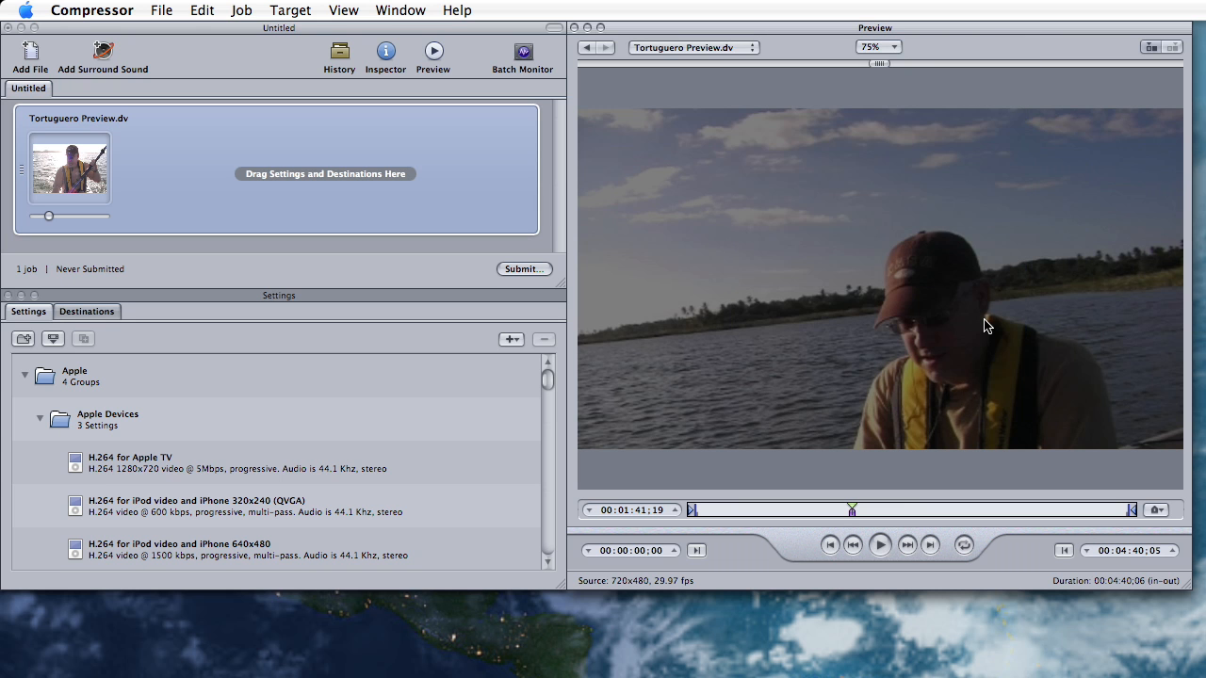
# - Add a chapter marker named "Conclusión" at 00:04:11;00 on the preview timeline
pyautogui.moveTo(889, 510); pyautogui.dragTo(1080, 509)
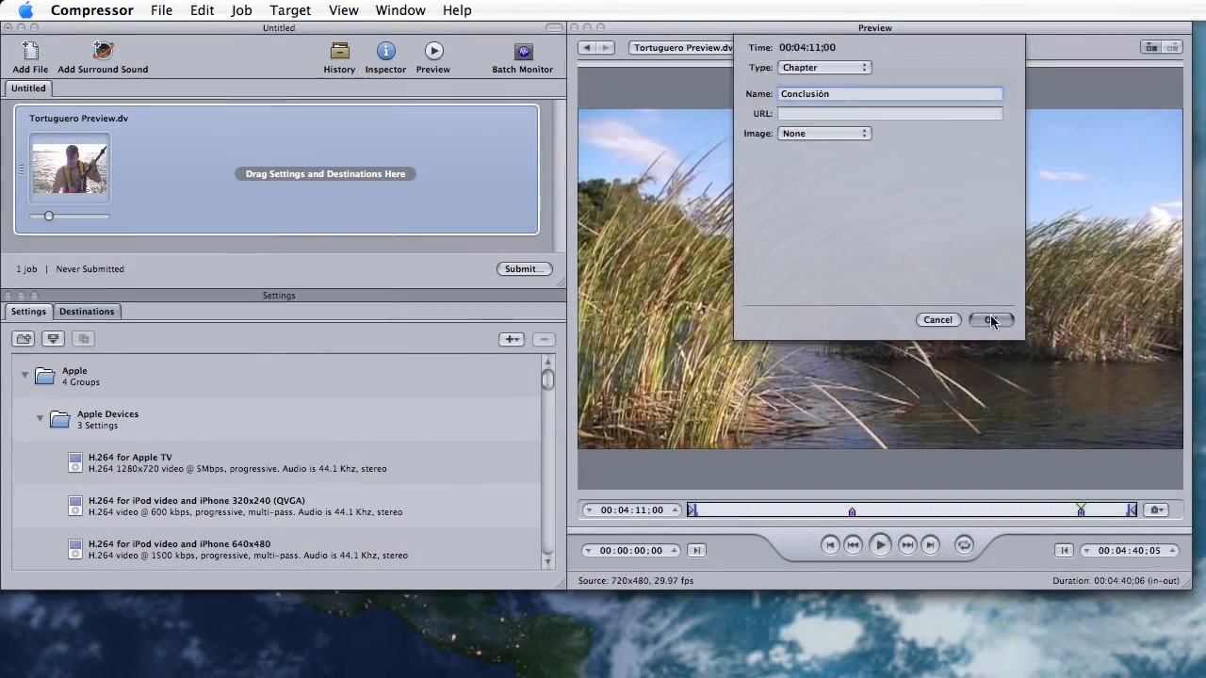
pyautogui.click(991, 320)
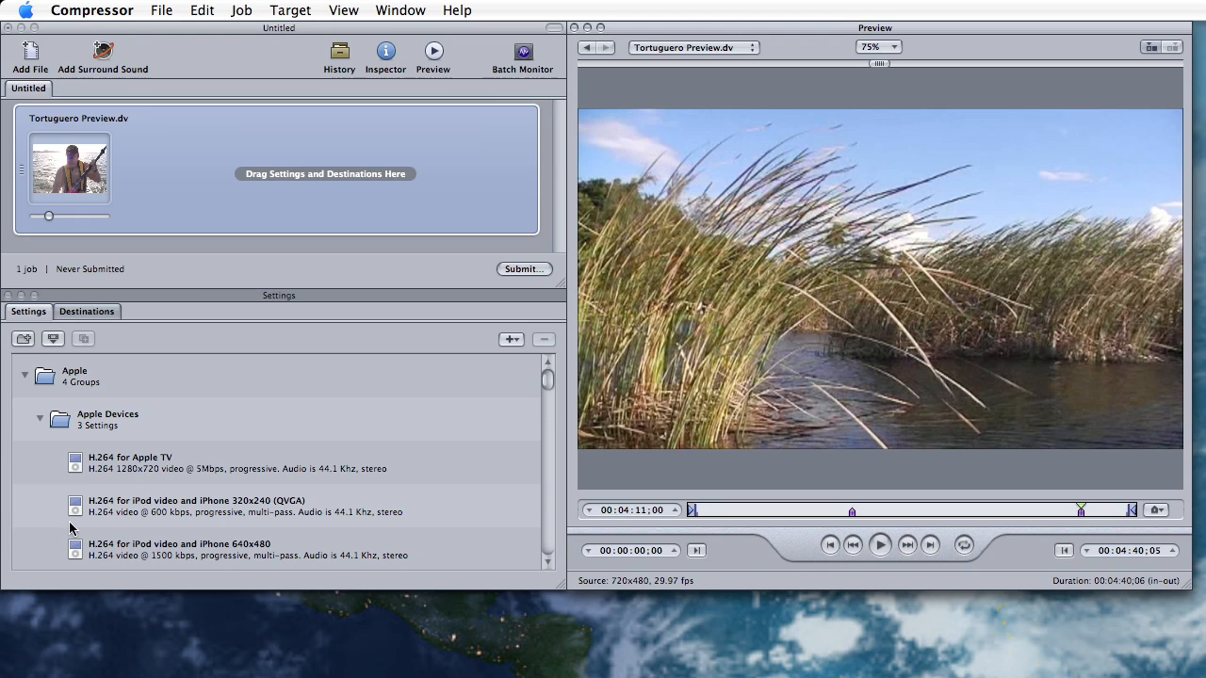
# - Apply the H.264 for iPod video and iPhone 640x480 and H.264 for Apple TV settings to the Tortuguero Preview.dv job
pyautogui.moveTo(77, 551); pyautogui.dragTo(299, 139)
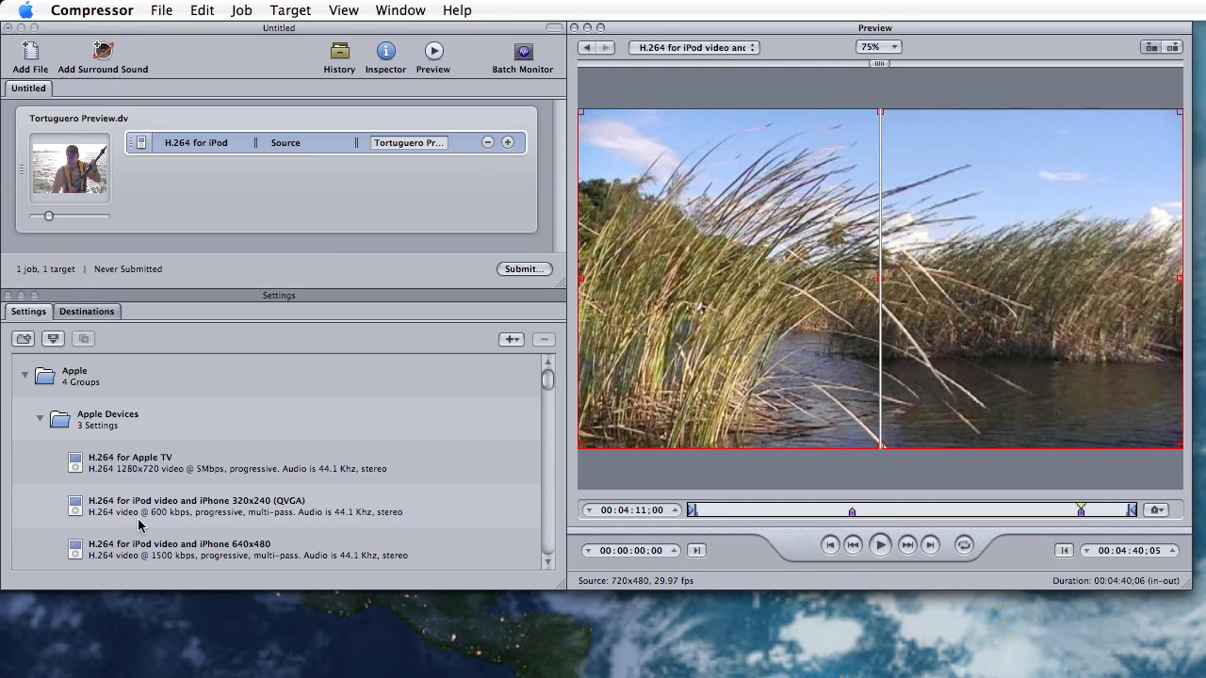
pyautogui.moveTo(74, 459); pyautogui.dragTo(221, 185)
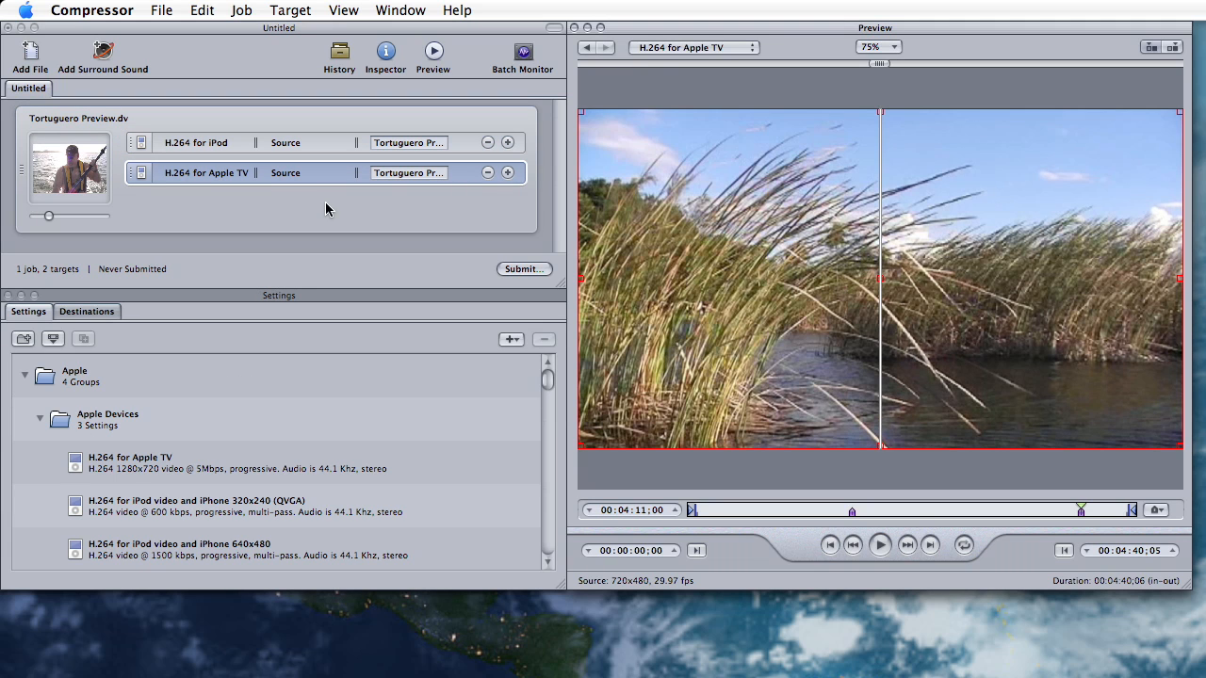
# - Attach Tortuguero CC.scc from the Desktop as the closed caption file of the Tortuguero Preview.dv job and save the change
pyautogui.click(433, 211)
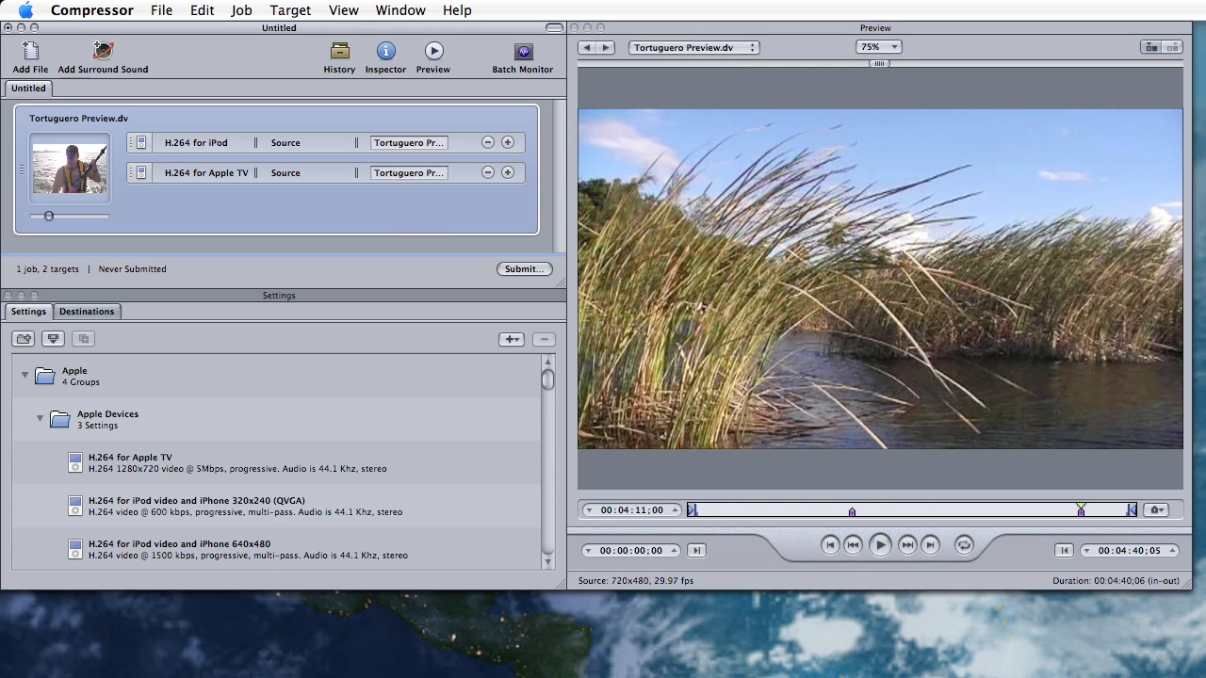
pyautogui.moveTo(636, 673); pyautogui.dragTo(702, 93)
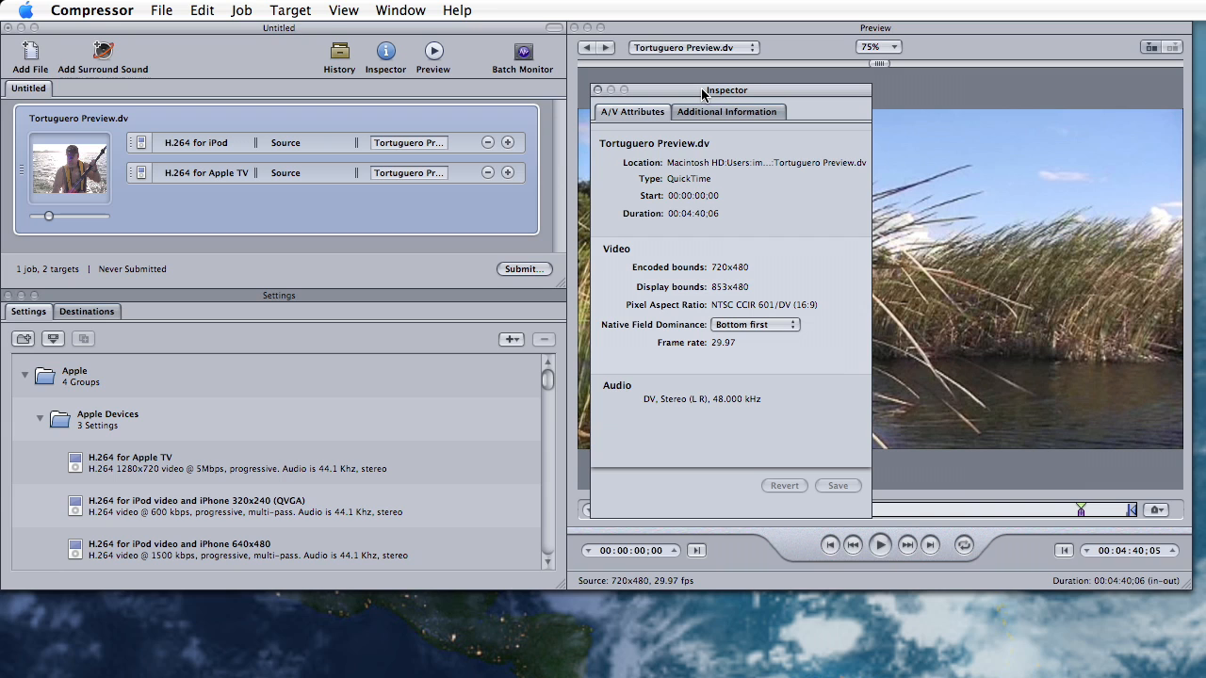
pyautogui.click(720, 115)
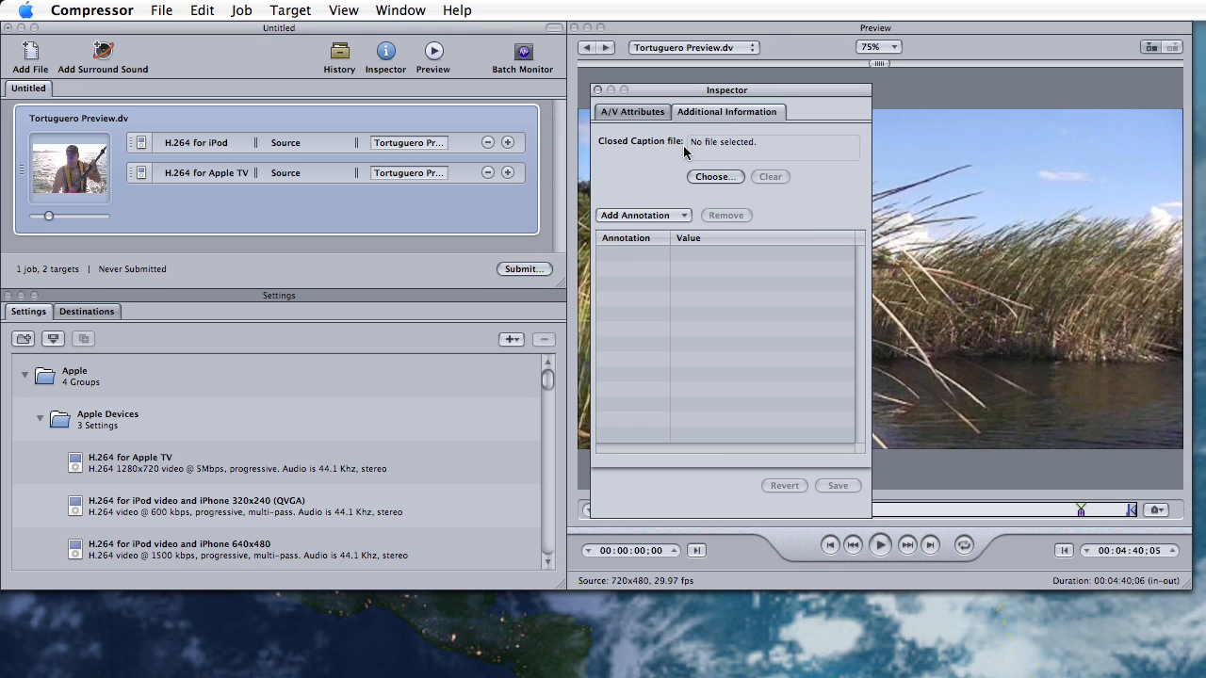
pyautogui.click(709, 179)
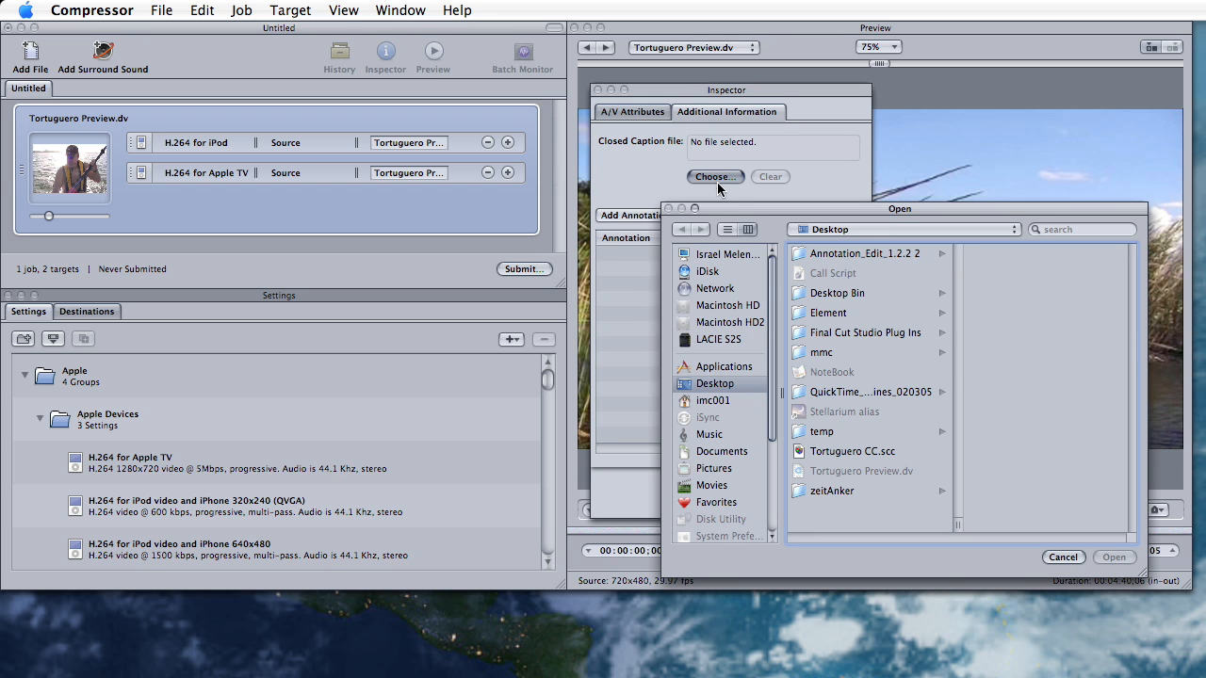
pyautogui.click(859, 454)
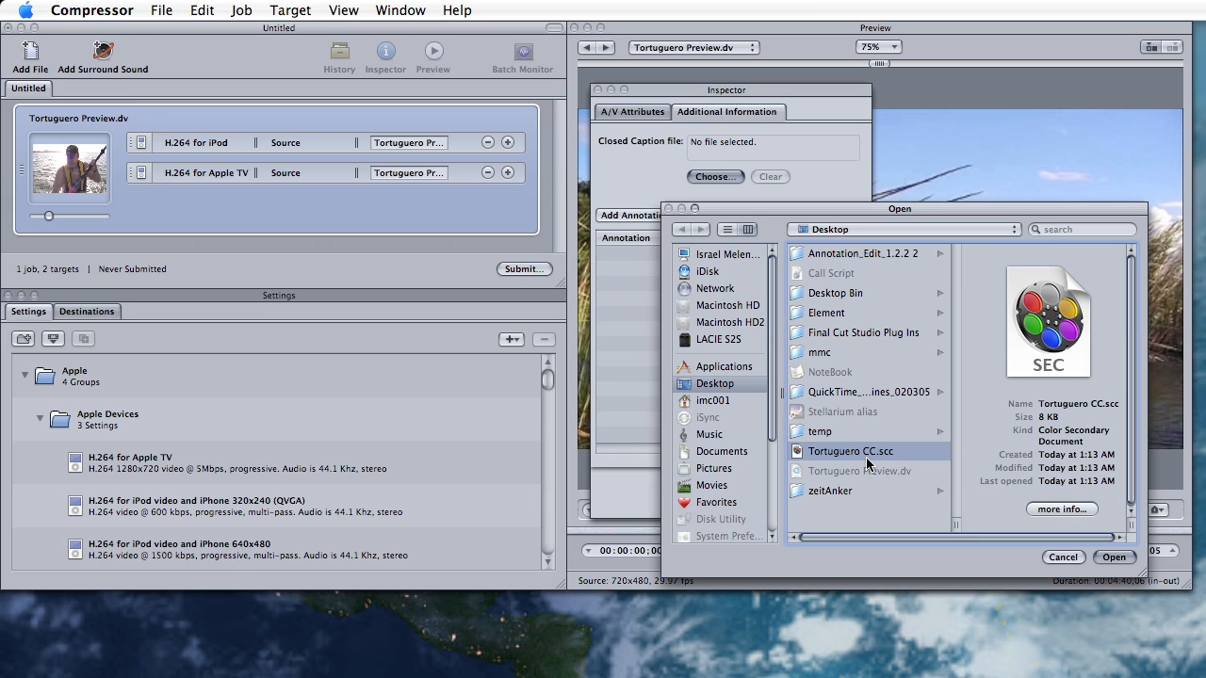
pyautogui.click(1114, 557)
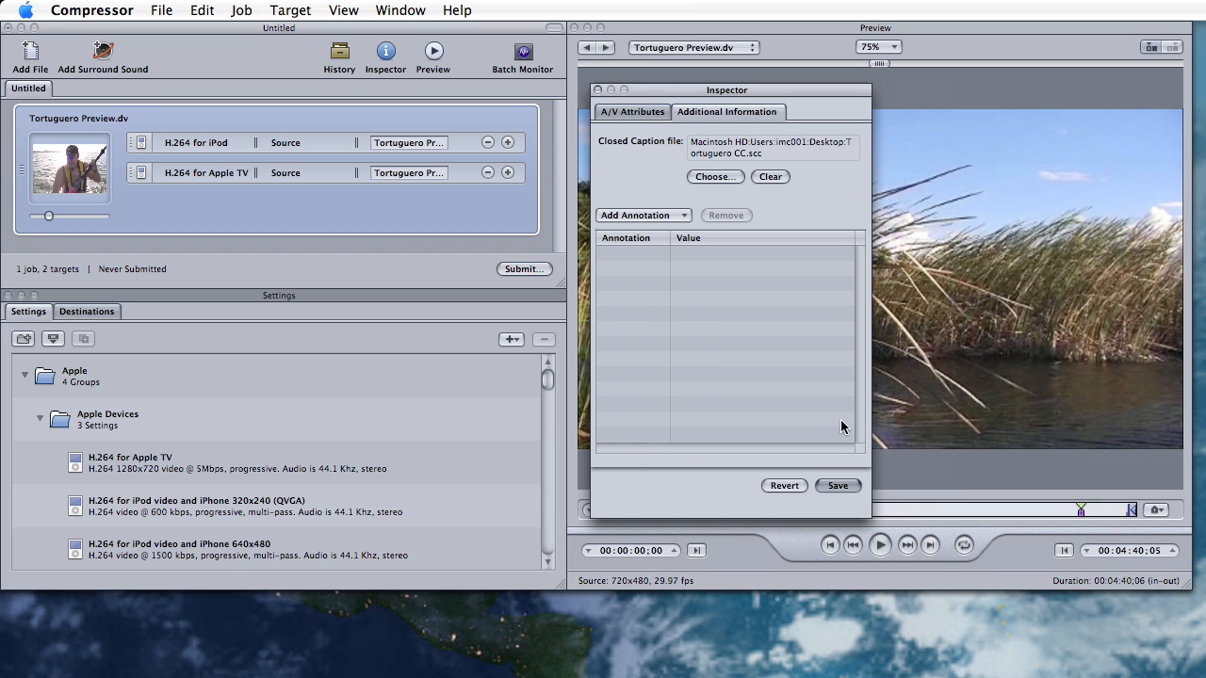
pyautogui.click(835, 485)
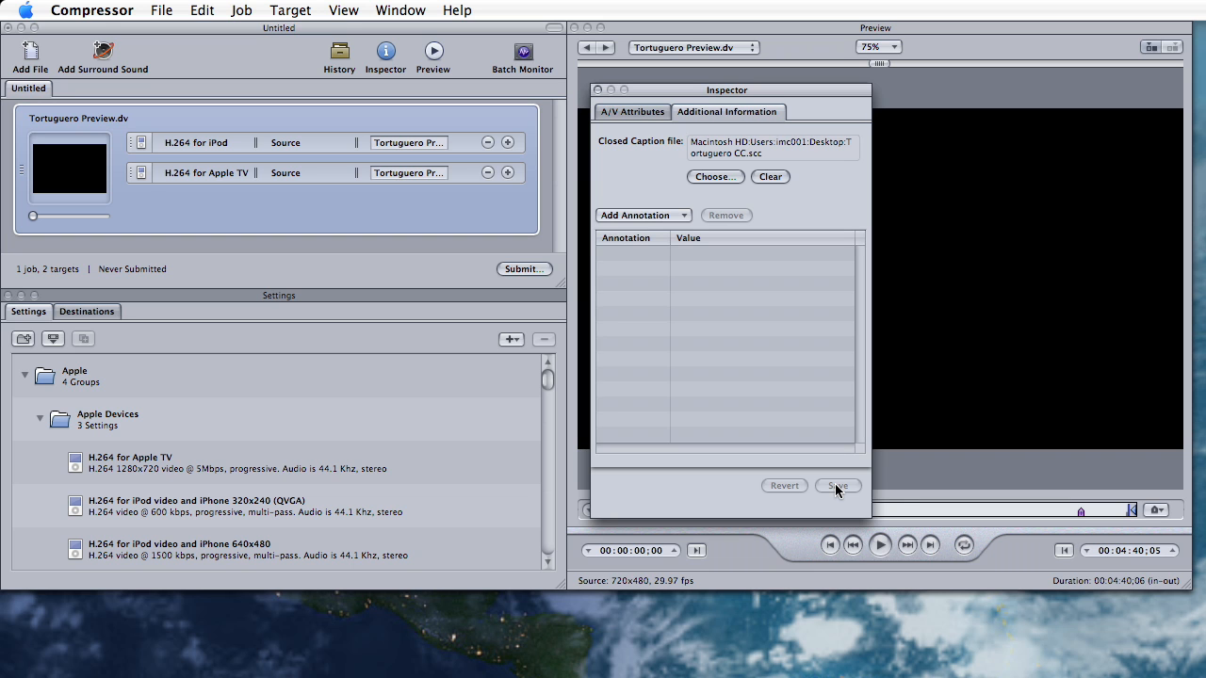
pyautogui.moveTo(687, 92); pyautogui.dragTo(589, 677)
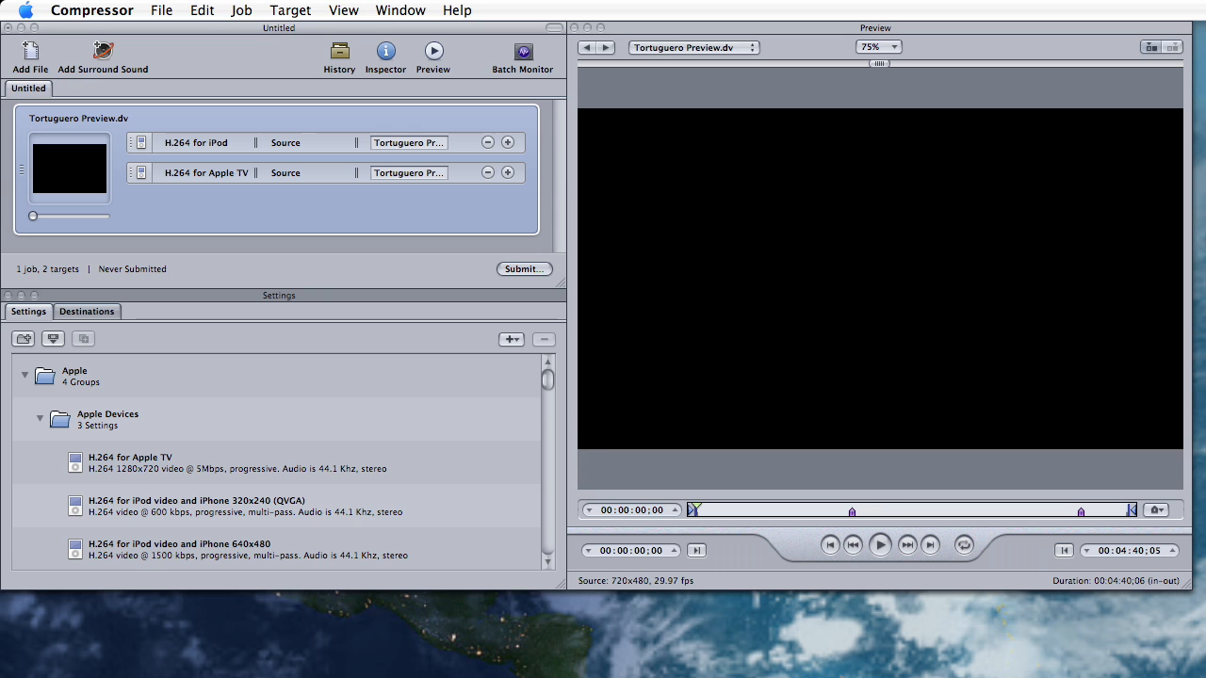
# - Submit the batch to encode both targets of Tortuguero Preview.dv
pyautogui.click(529, 269)
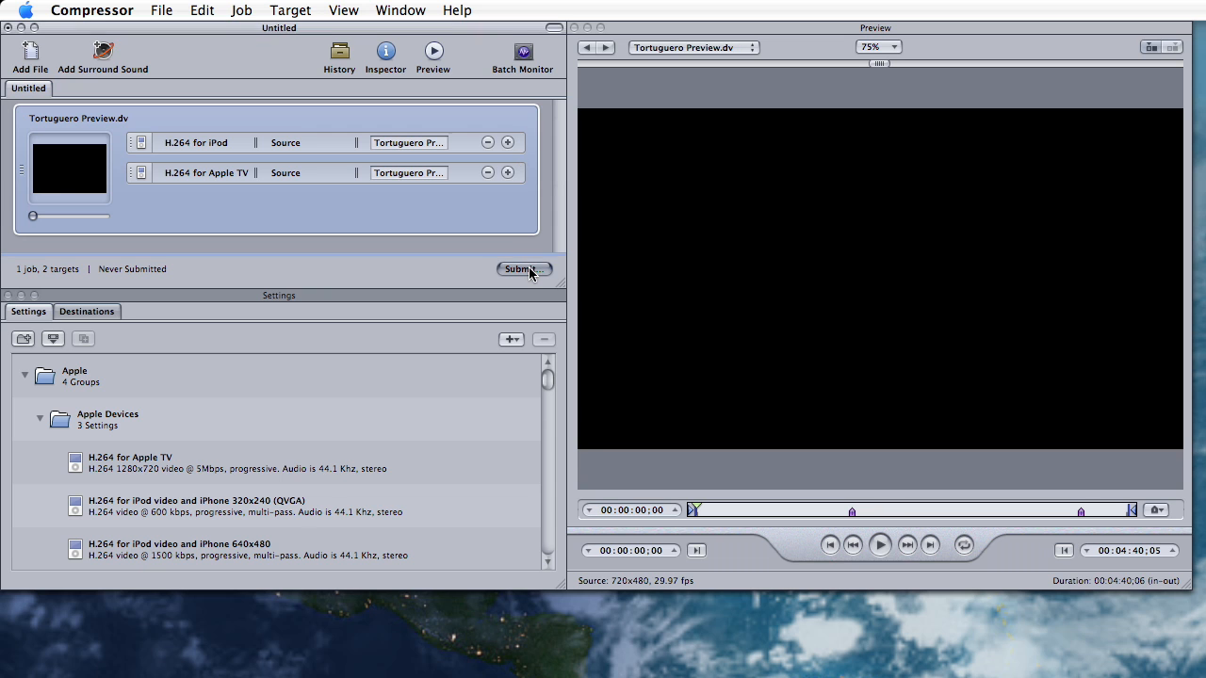
pyautogui.click(480, 147)
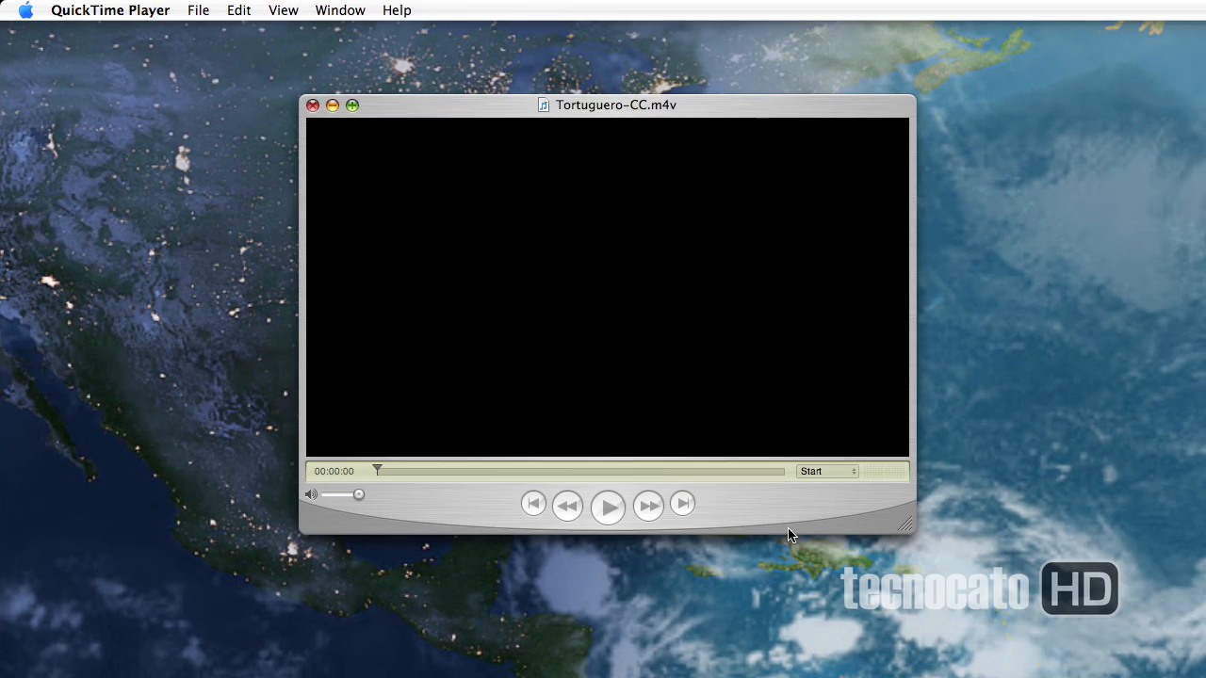
# - In QuickTime Player, play Tortuguero-CC.m4v and jump to its "Tortuguero" chapter
pyautogui.click(608, 508)
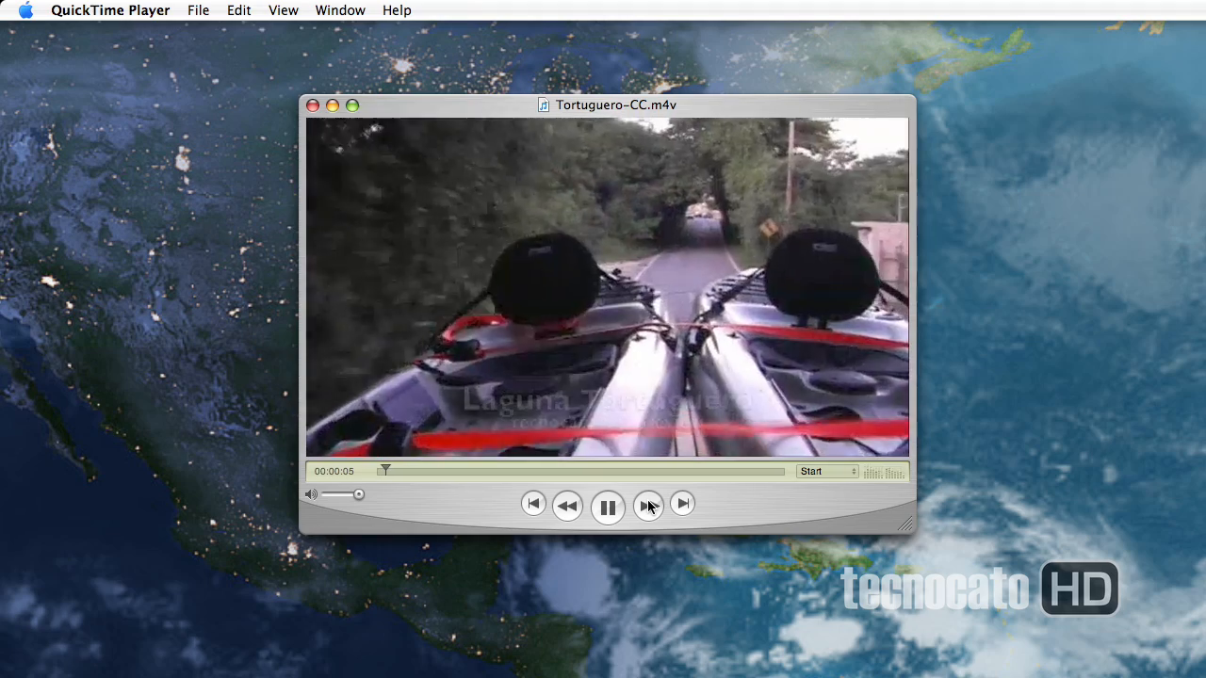
pyautogui.click(825, 472)
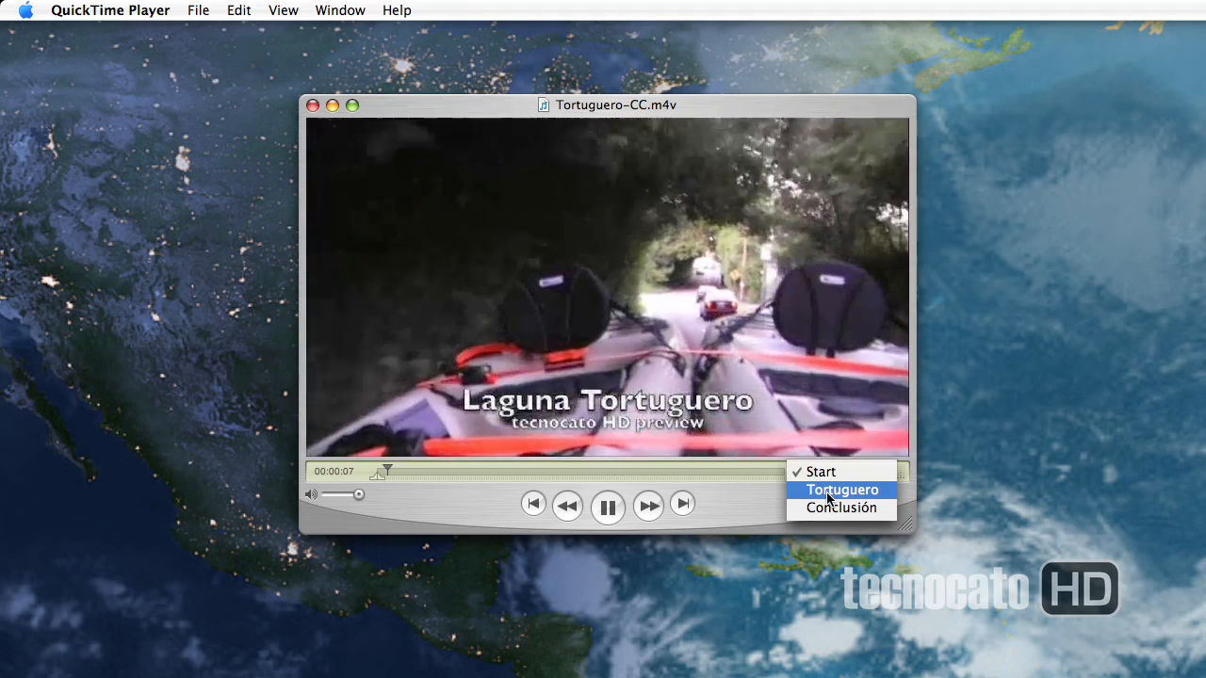
pyautogui.click(826, 490)
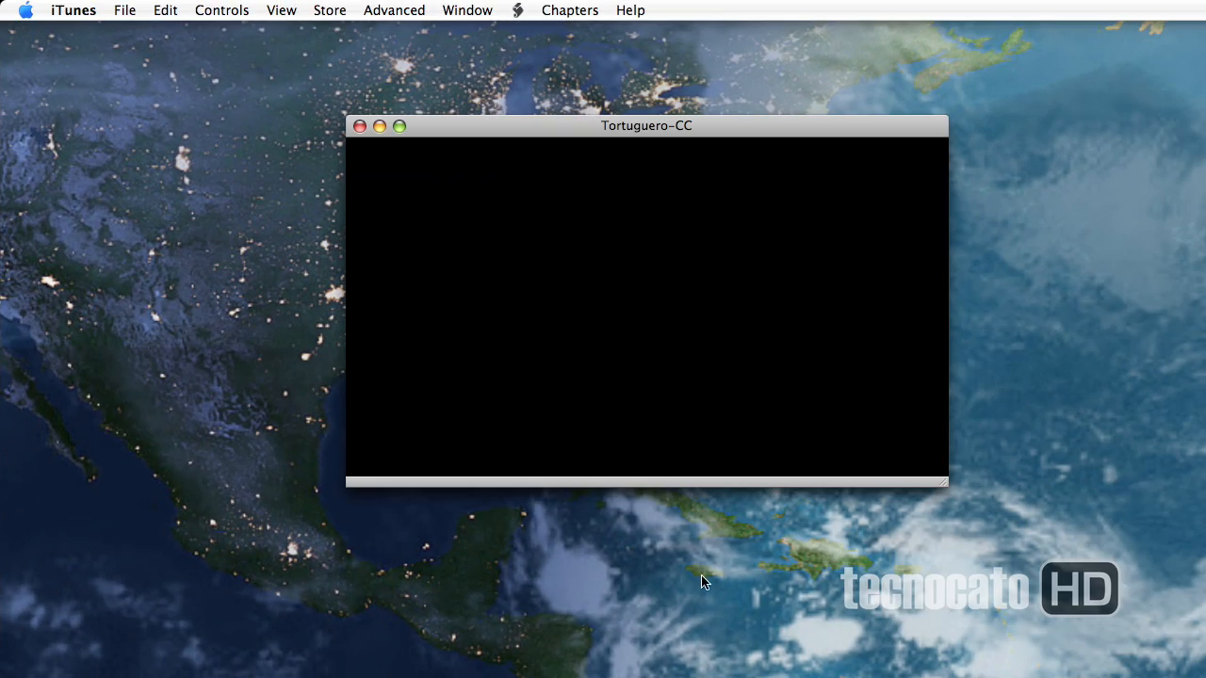
# - In iTunes, play Tortuguero-CC from the "Tortuguero" chapter to check its captions, and minimize the movie window
pyautogui.moveTo(582, 373)
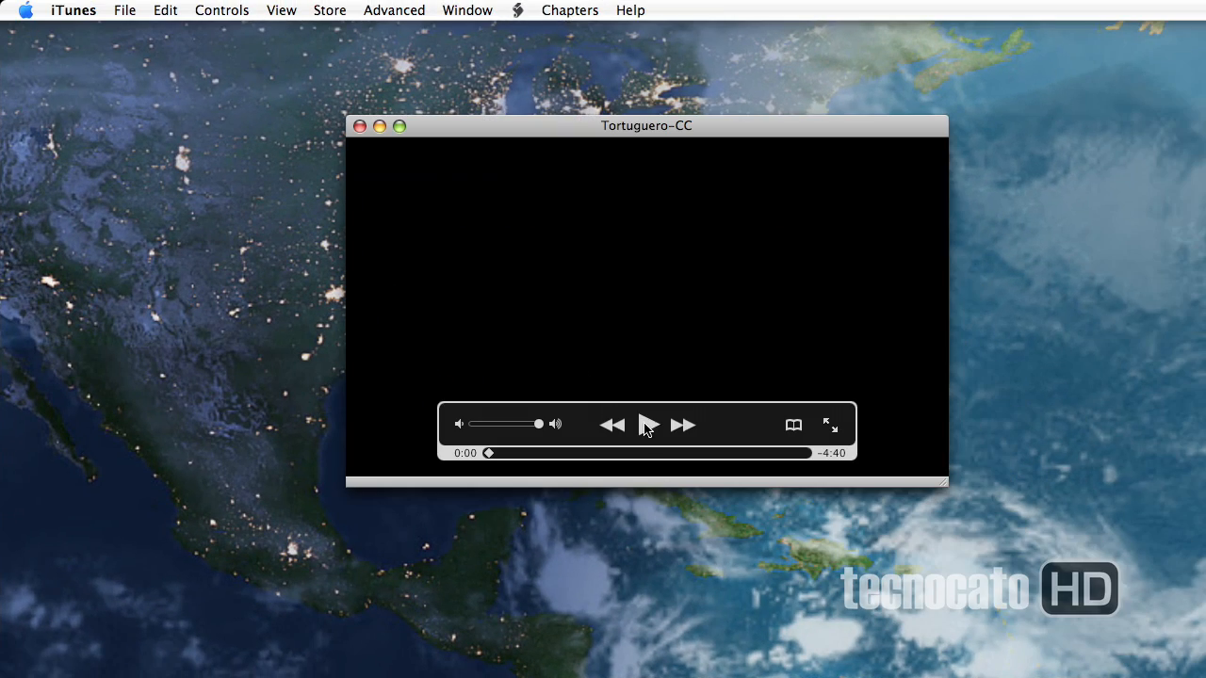
pyautogui.click(647, 426)
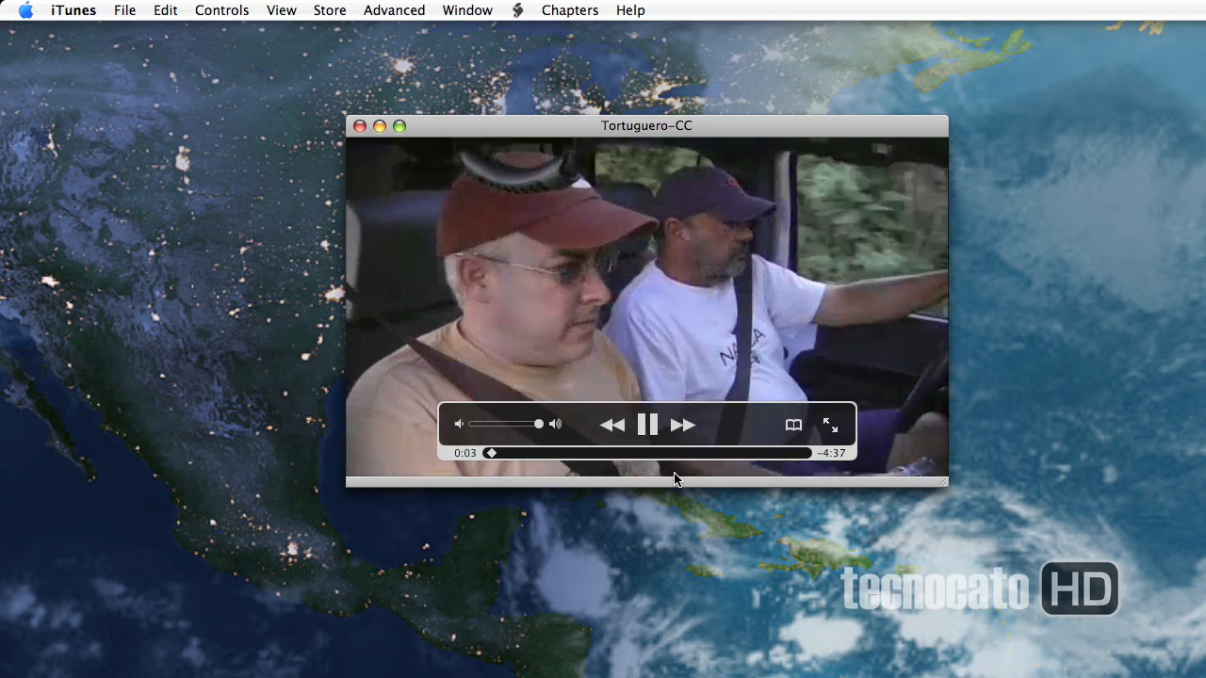
pyautogui.click(794, 429)
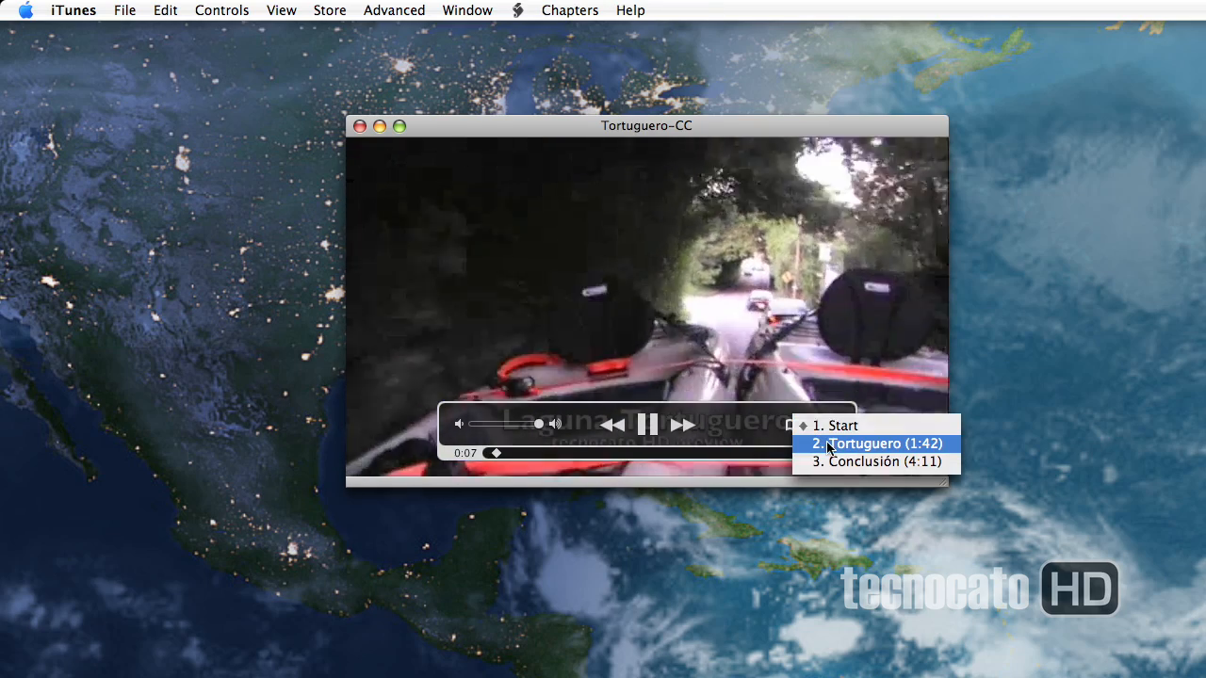
pyautogui.click(835, 445)
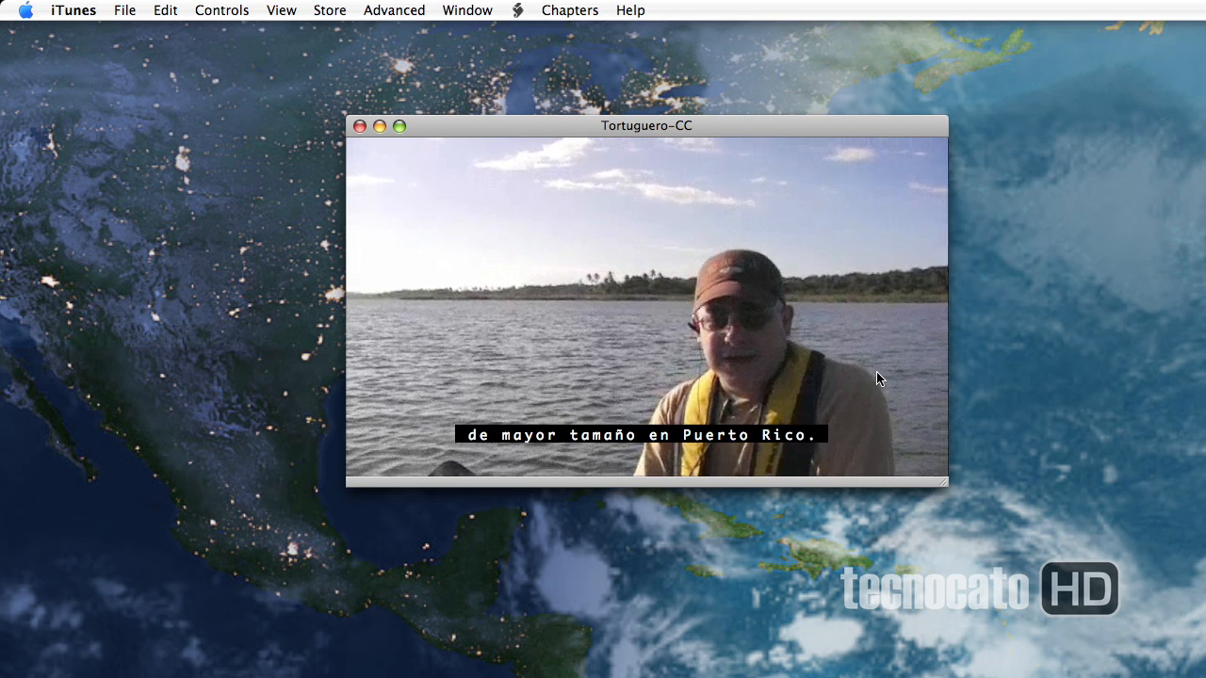
pyautogui.click(379, 126)
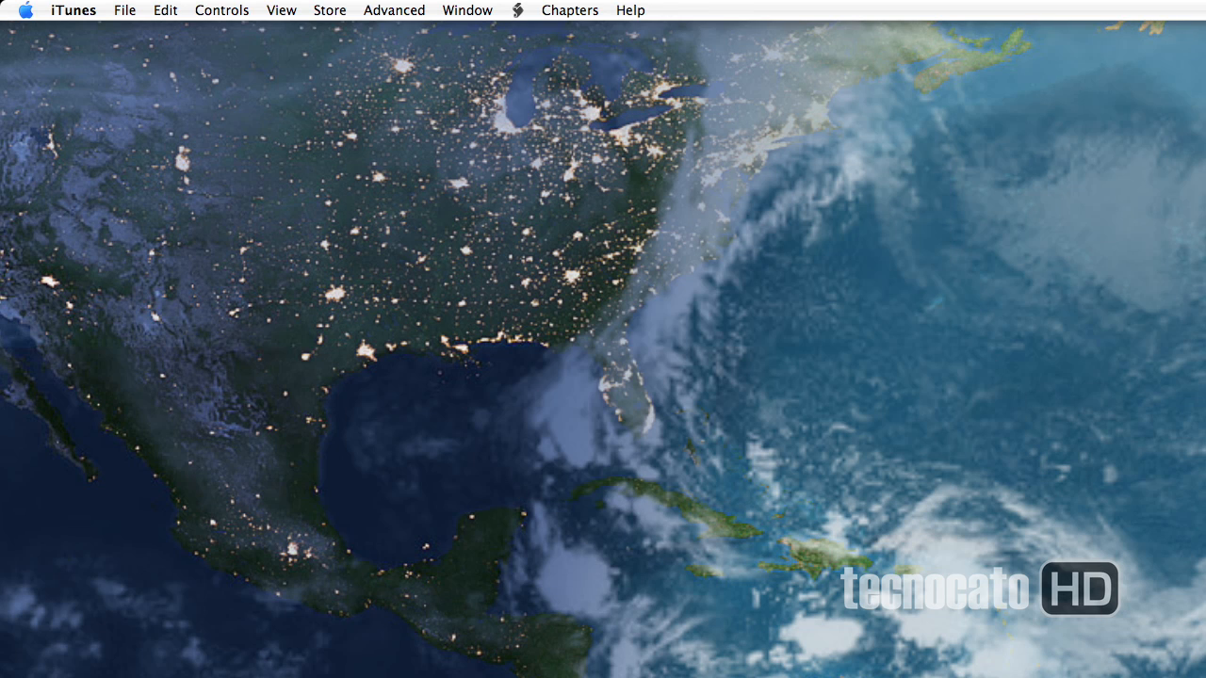